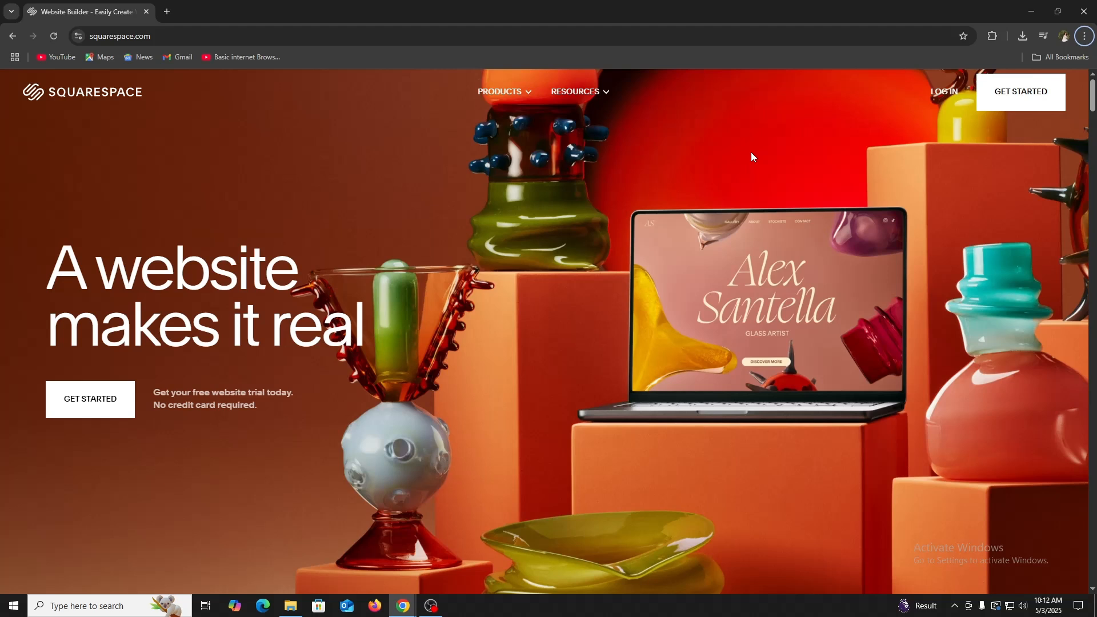
Step: Start creating a new website from the Squarespace home page
left_click(166, 36)
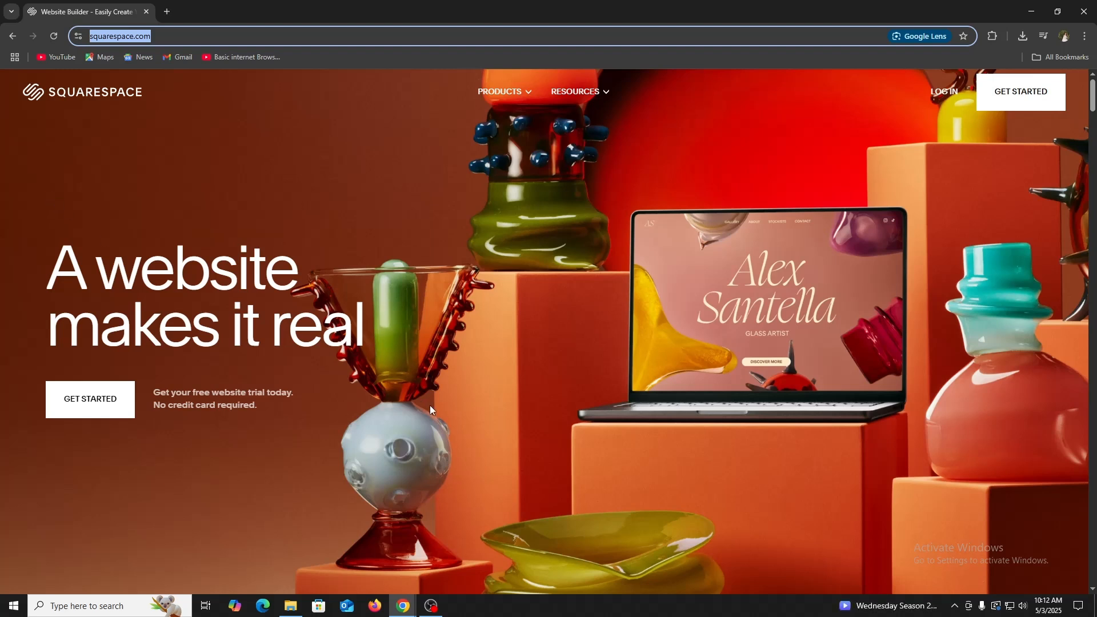
scroll(431, 405, "down", 8)
scroll(437, 411, "up", 6)
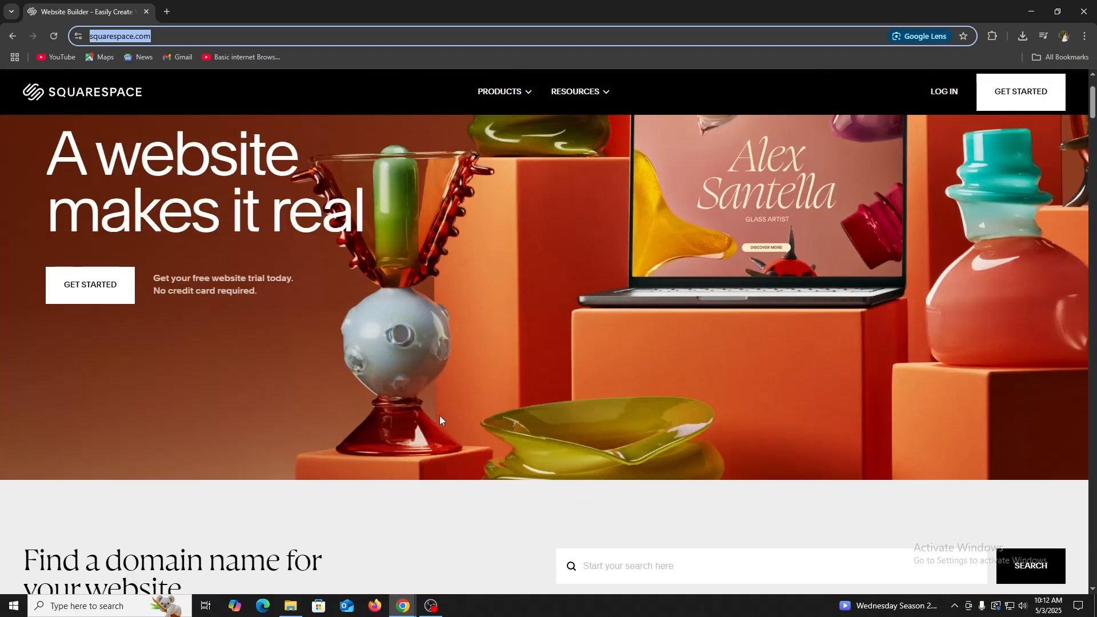
scroll(440, 420, "up", 2)
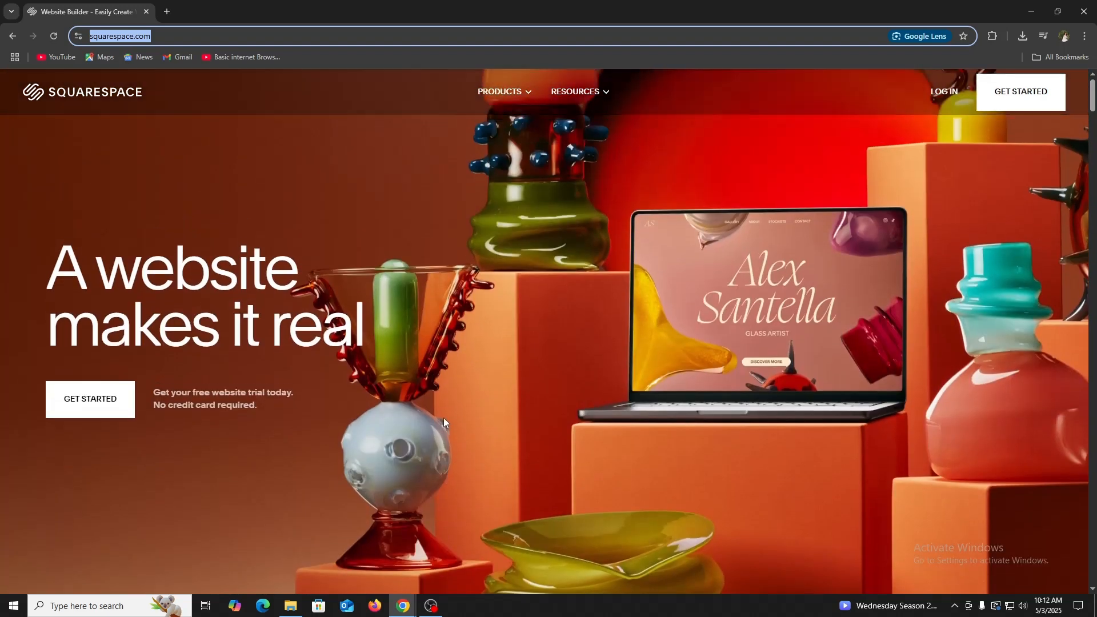
left_click(1024, 96)
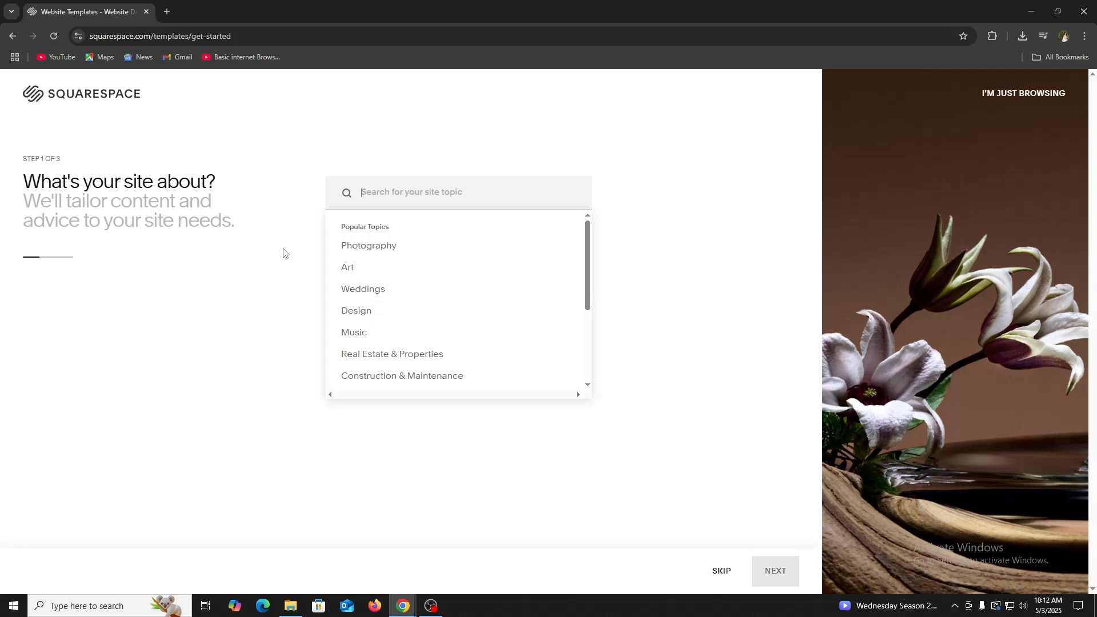
Step: Skip the setup questions about the site's topic and what the website should do
scroll(425, 317, "down", 2)
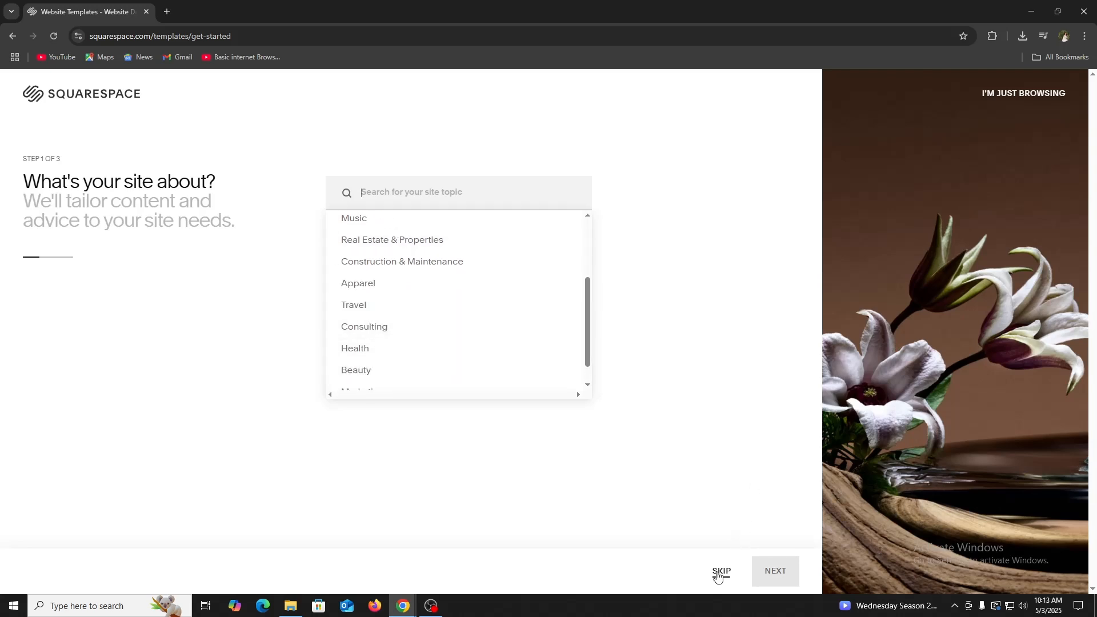
left_click(721, 571)
left_click_drag(24, 183, 247, 186)
left_click(96, 221)
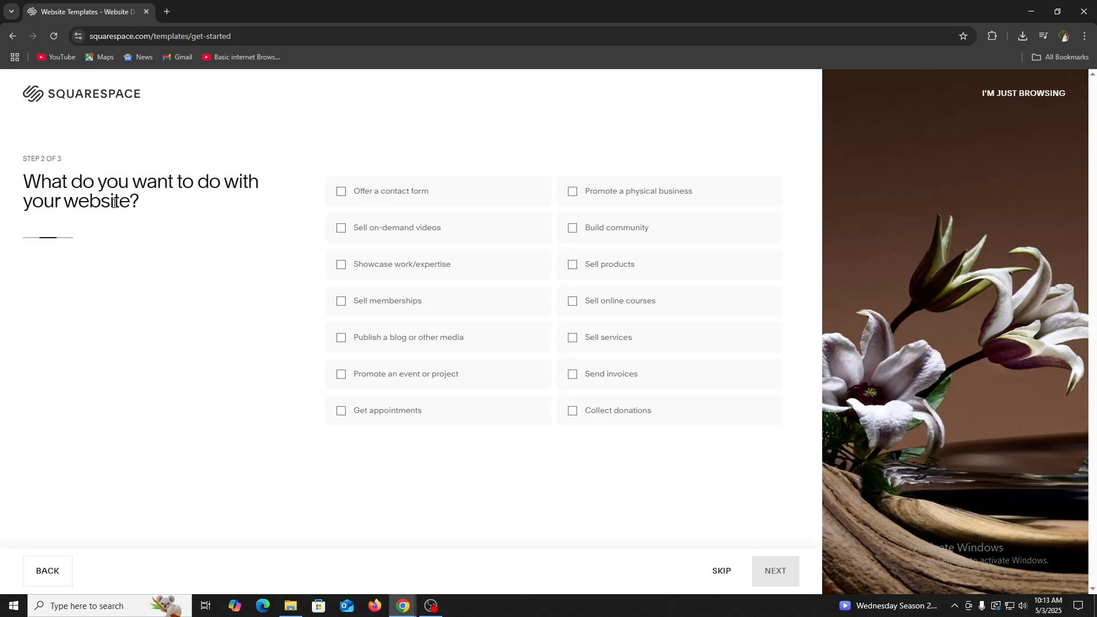
left_click(721, 574)
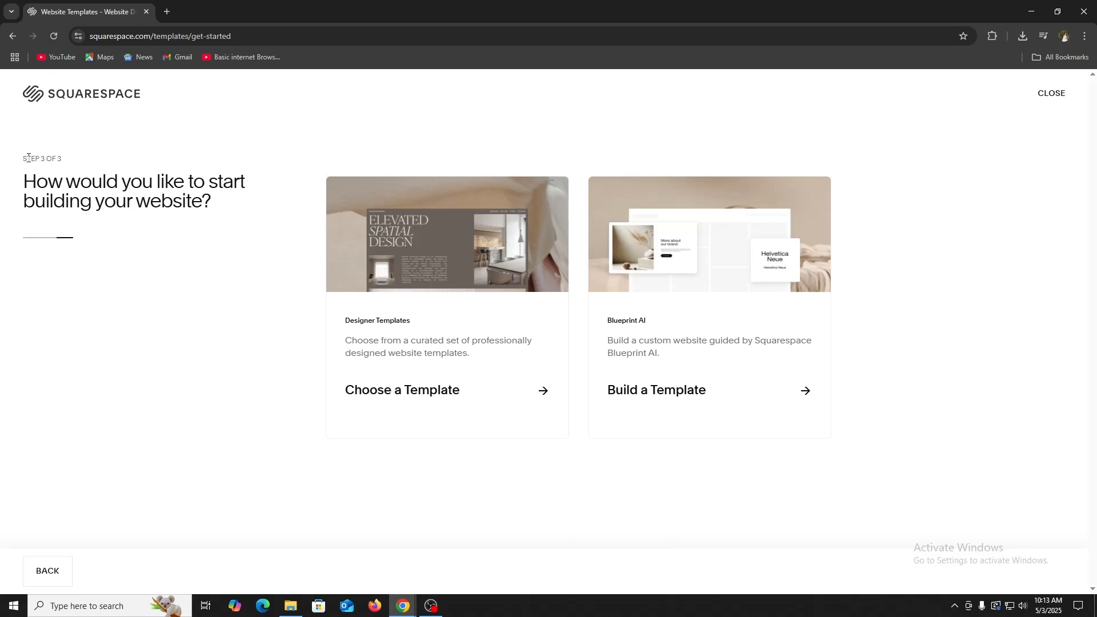
Step: Close the website setup questionnaire at the building-method question to reach the template gallery
left_click_drag(28, 157, 70, 160)
left_click(45, 179)
left_click_drag(60, 203, 142, 182)
left_click(184, 253)
left_click(1056, 99)
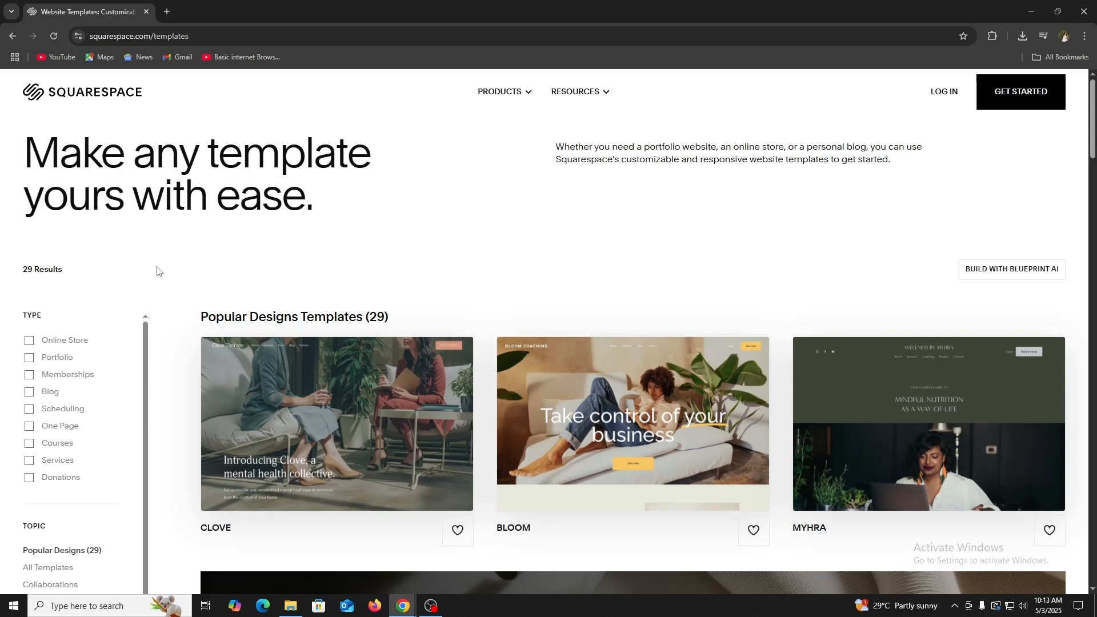
Step: Filter the template gallery by the Online Store type
double_click(40, 316)
left_click(49, 343)
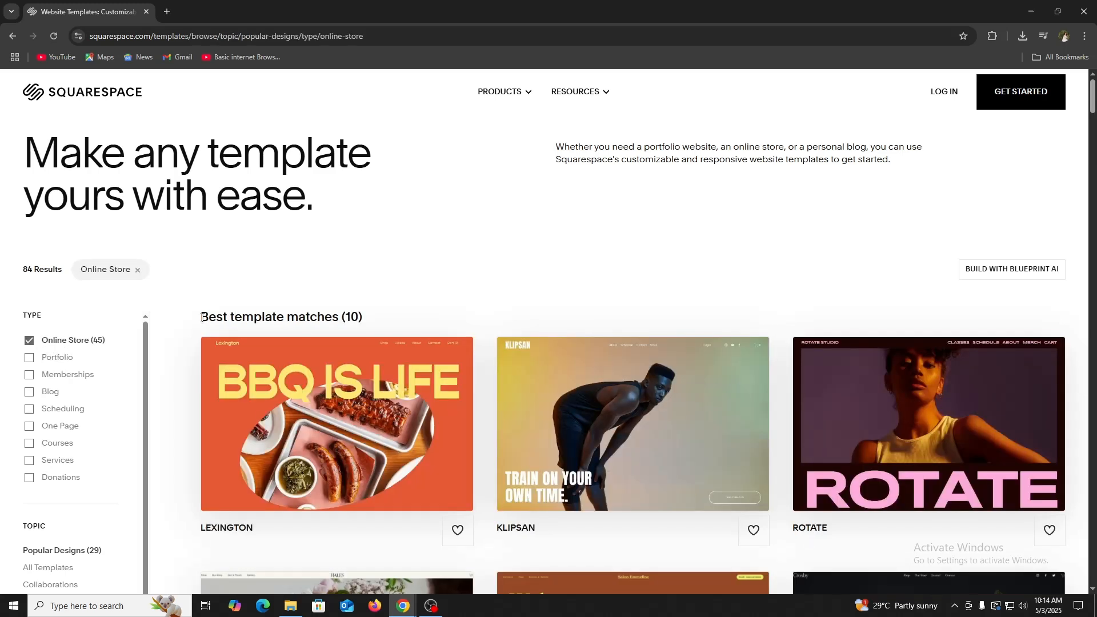
left_click_drag(202, 317, 360, 314)
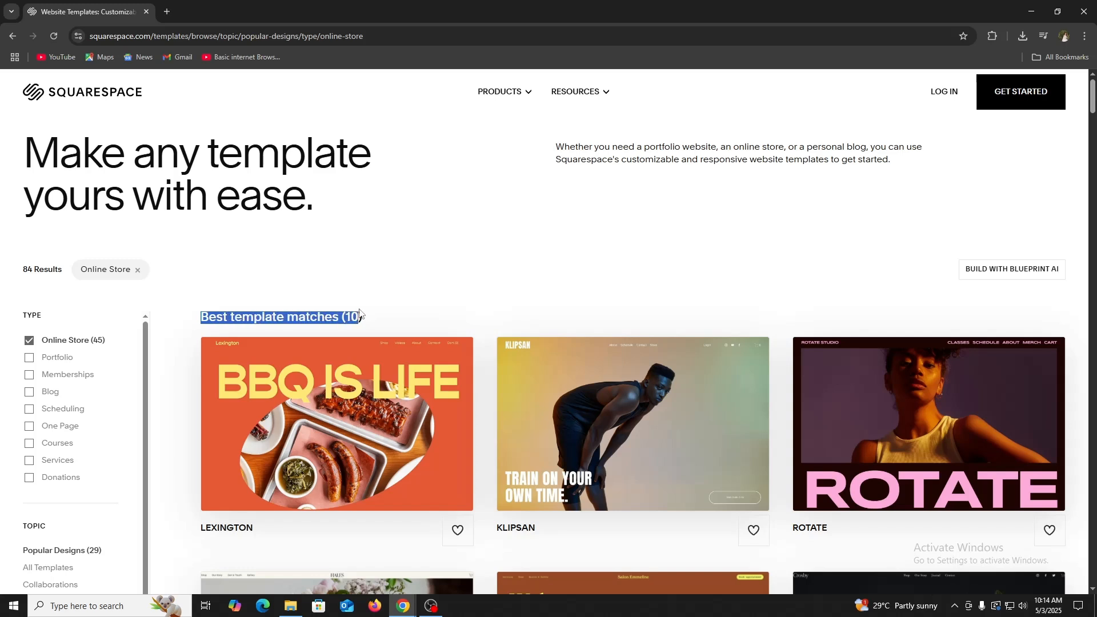
Step: Browse the online store templates and open the preview of the Alameda template
scroll(470, 252, "down", 1)
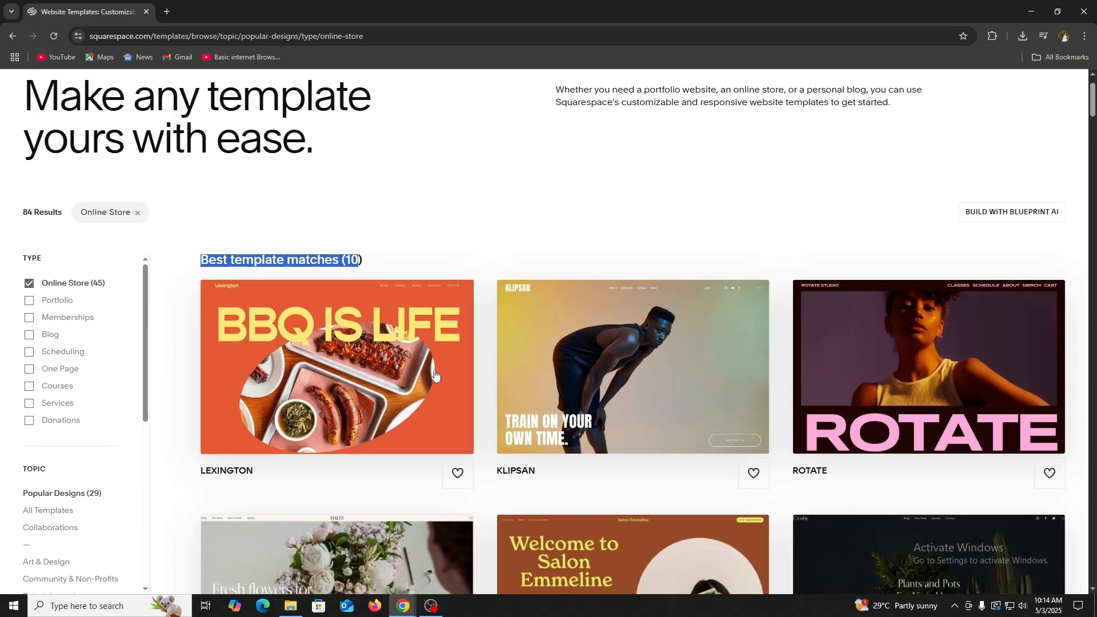
scroll(482, 329, "down", 6)
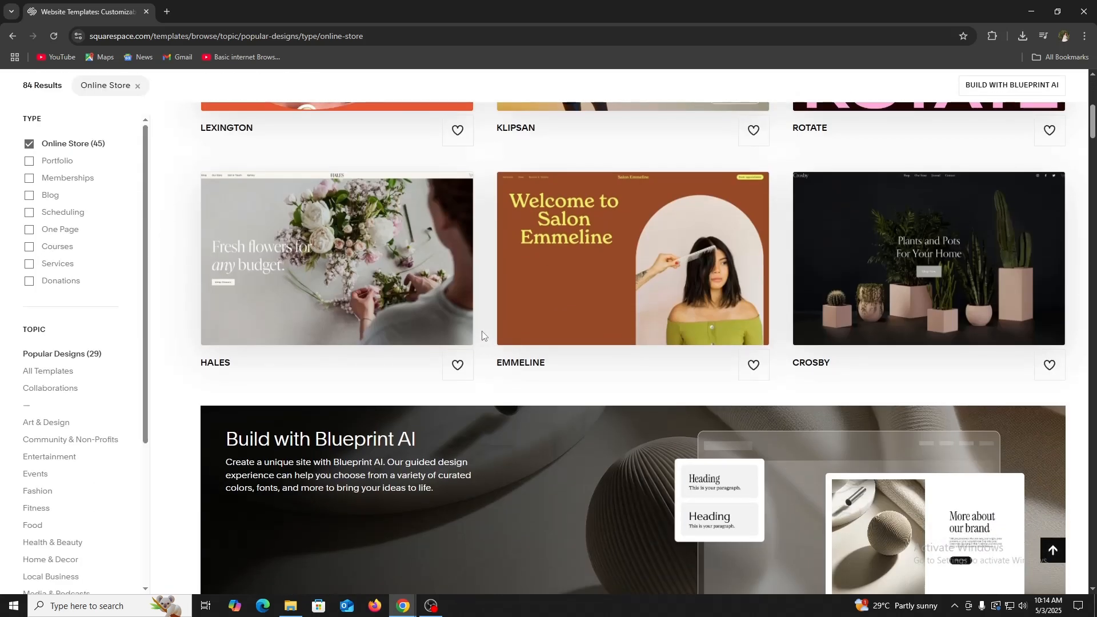
scroll(483, 332, "down", 7)
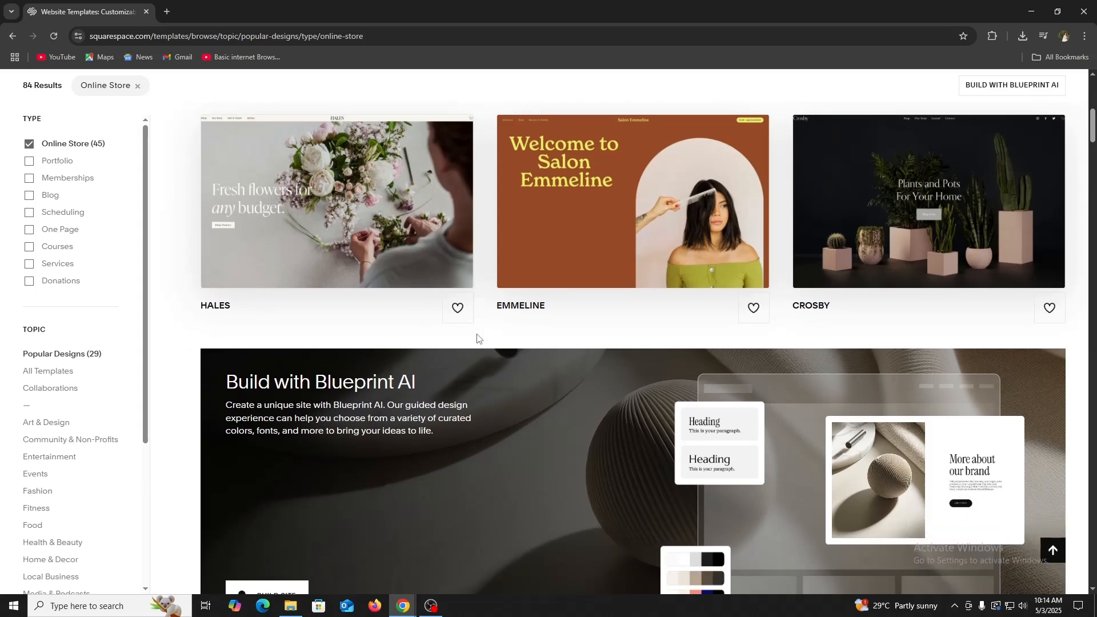
scroll(477, 337, "down", 4)
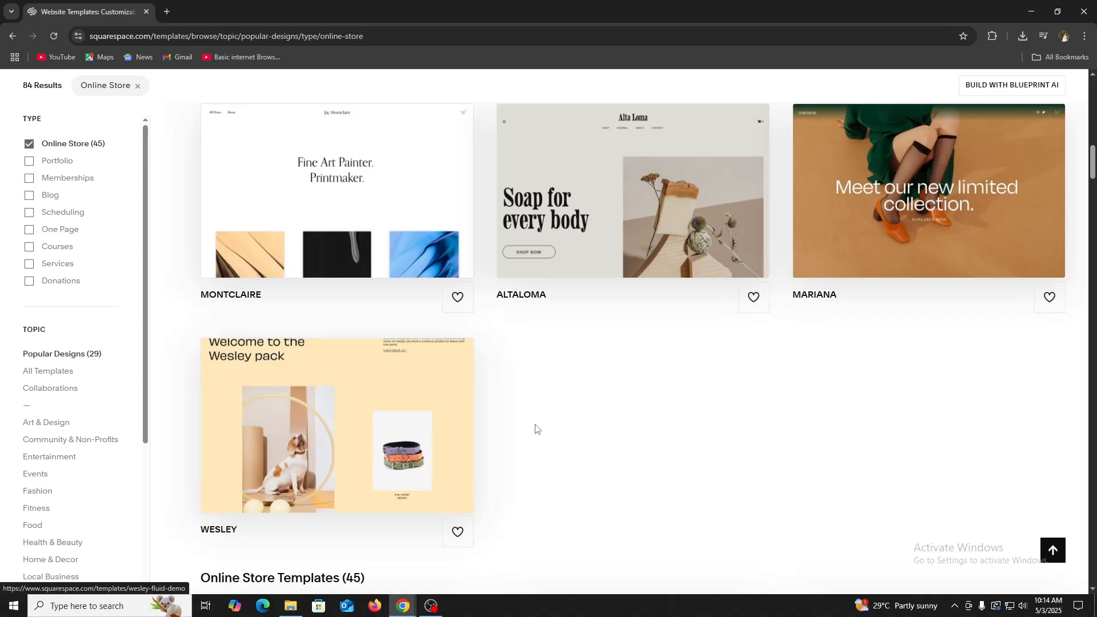
scroll(536, 428, "down", 10)
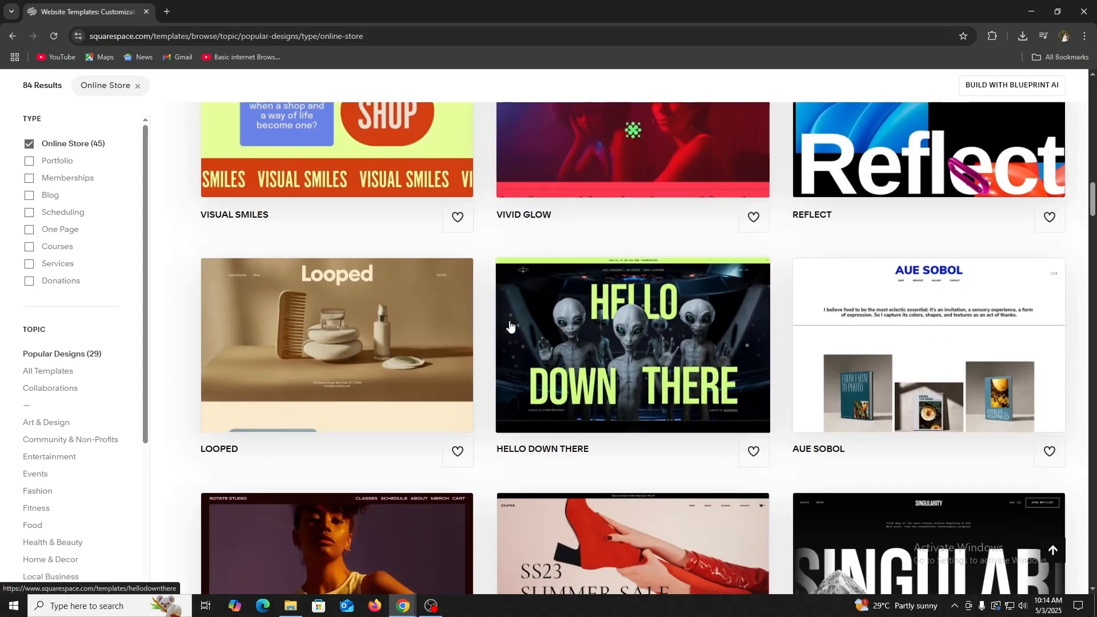
scroll(509, 326, "down", 2)
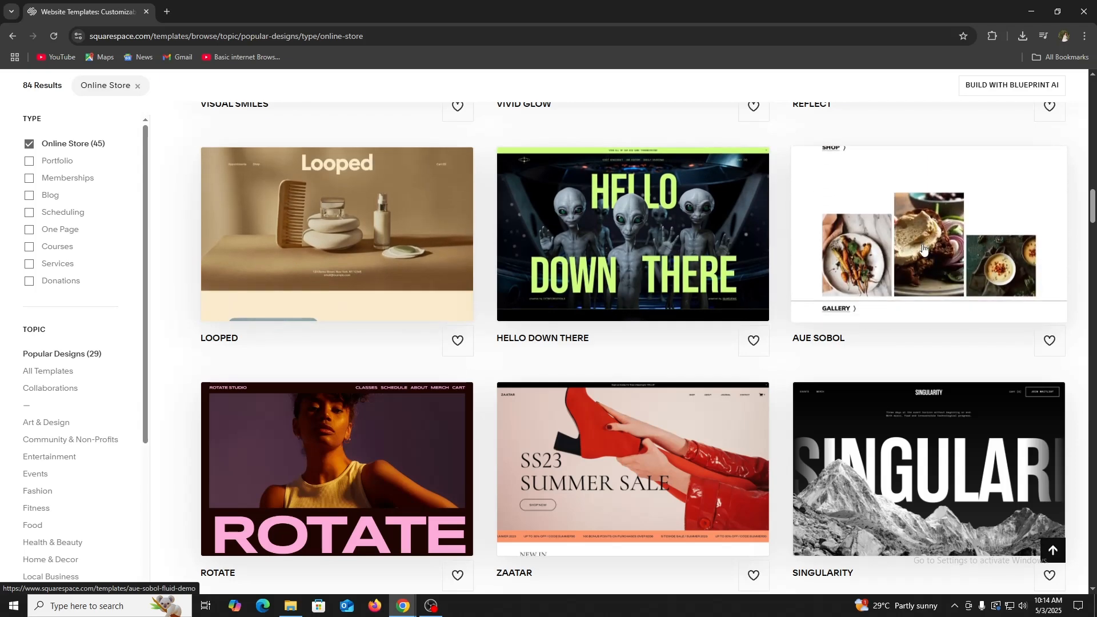
scroll(923, 243, "down", 9)
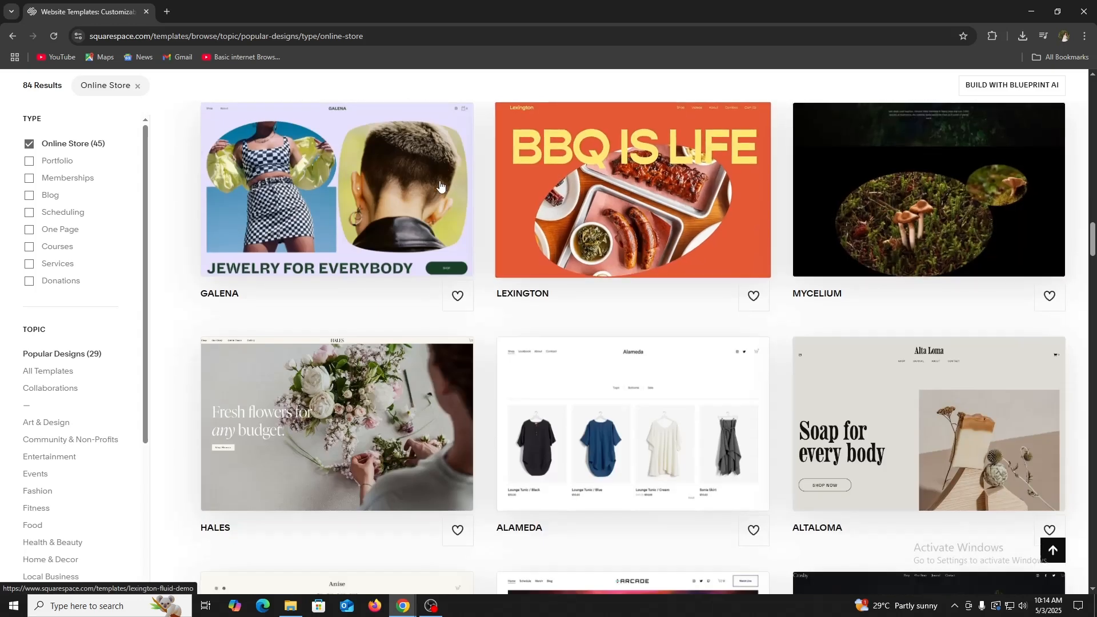
scroll(1042, 215, "down", 2)
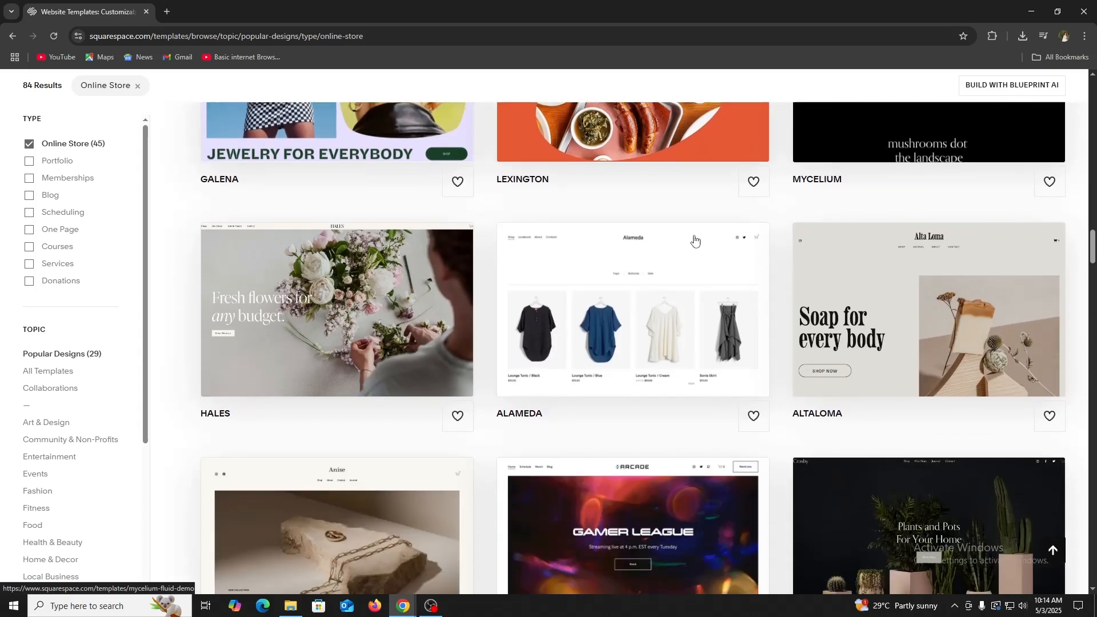
double_click(505, 416)
left_click(558, 421)
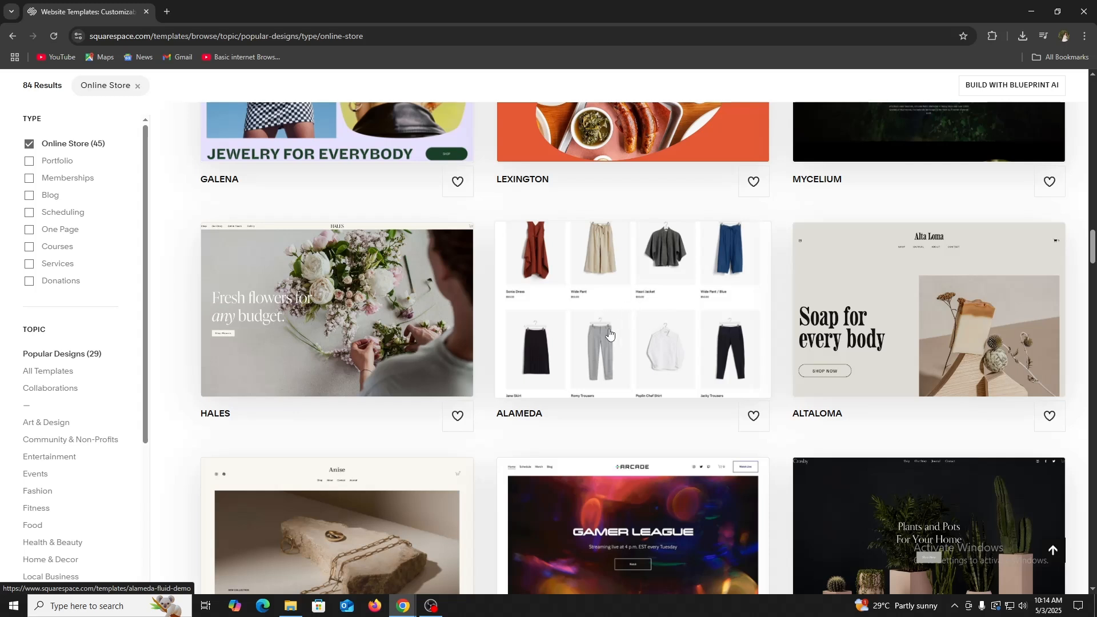
left_click(631, 326)
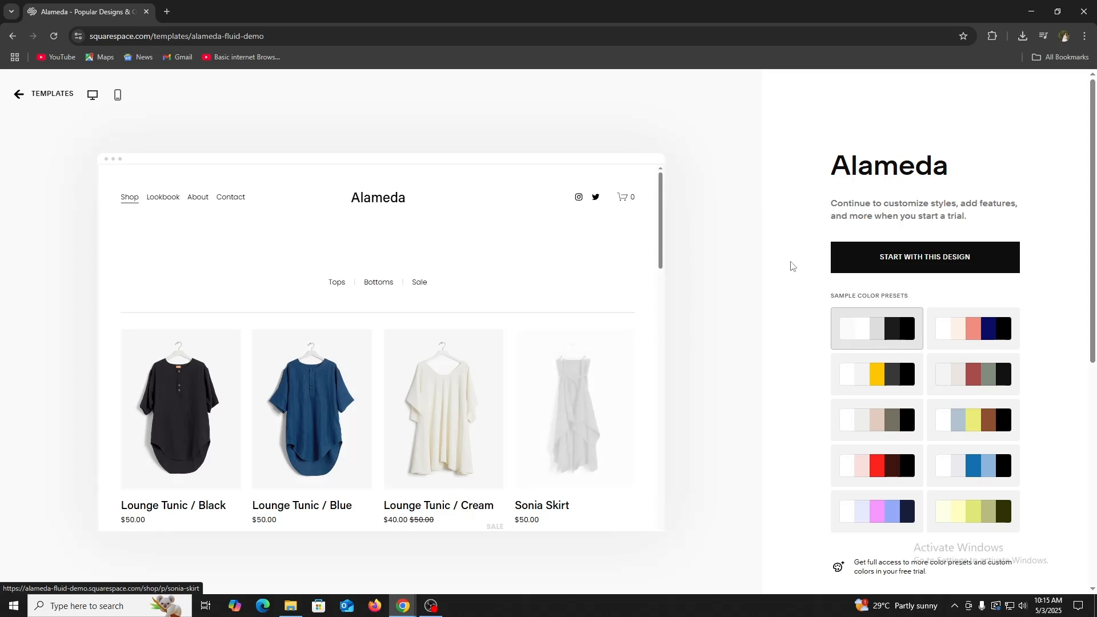
Step: Review the Alameda template's details and sample color presets, and start a site with this design
scroll(777, 293, "down", 7)
scroll(776, 293, "up", 7)
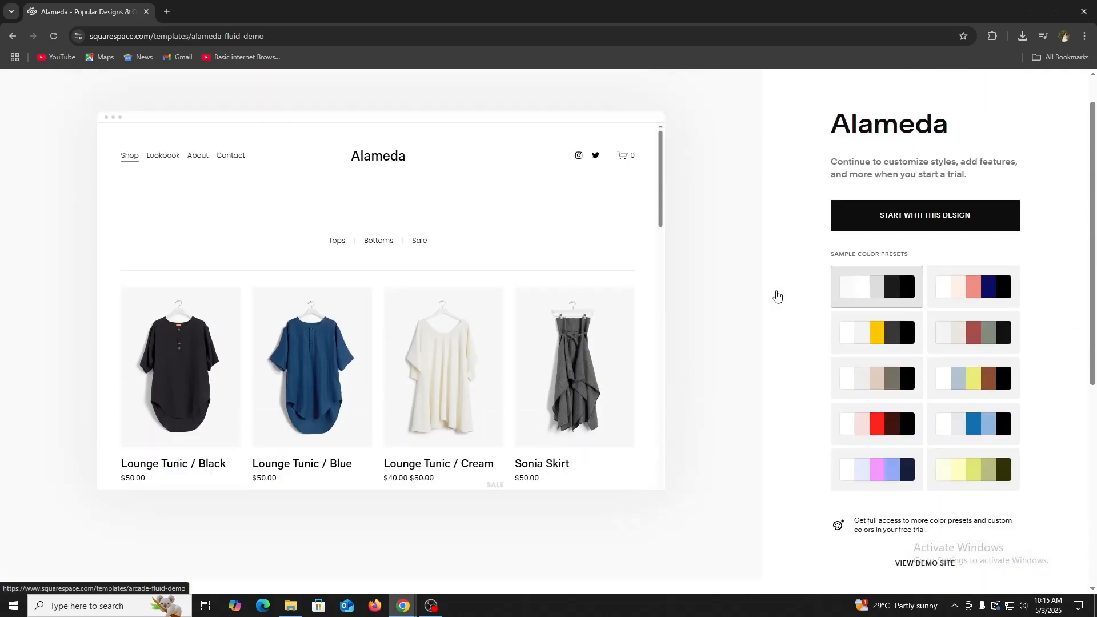
left_click_drag(837, 295, 916, 299)
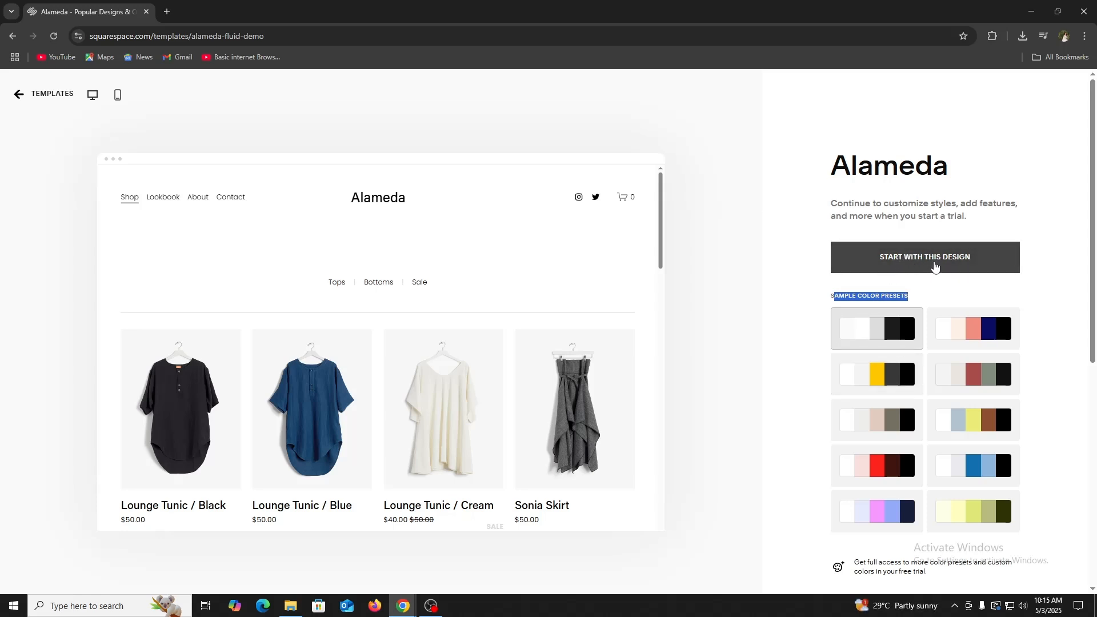
left_click(960, 268)
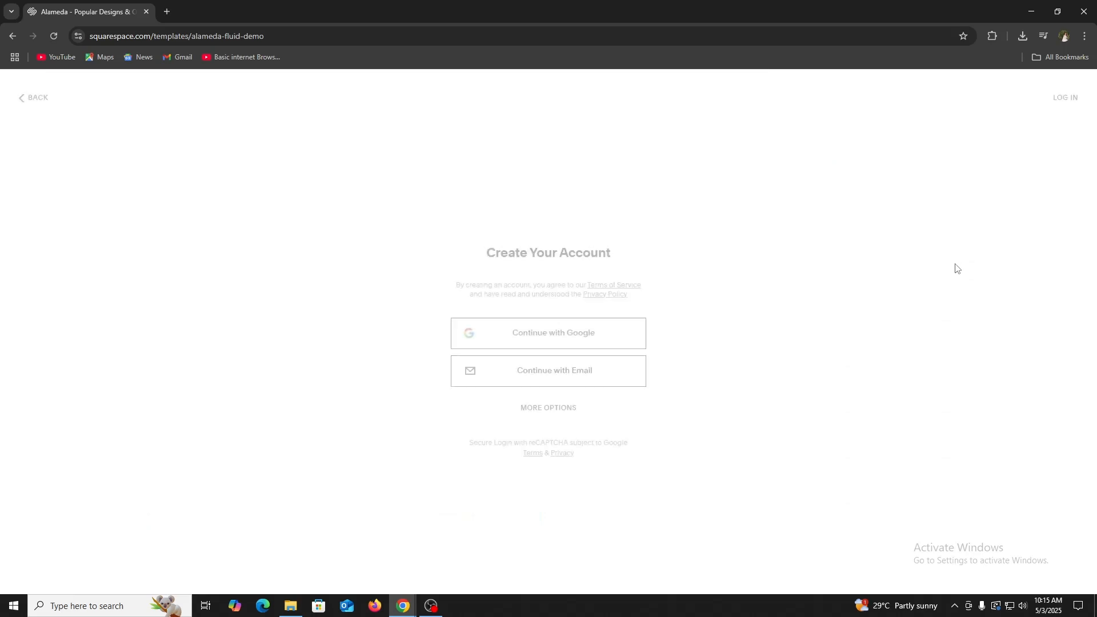
Step: Create the Squarespace account with Google, translating the sign-in window to English and choosing the listed Google account
left_click_drag(508, 255, 591, 256)
left_click(593, 258)
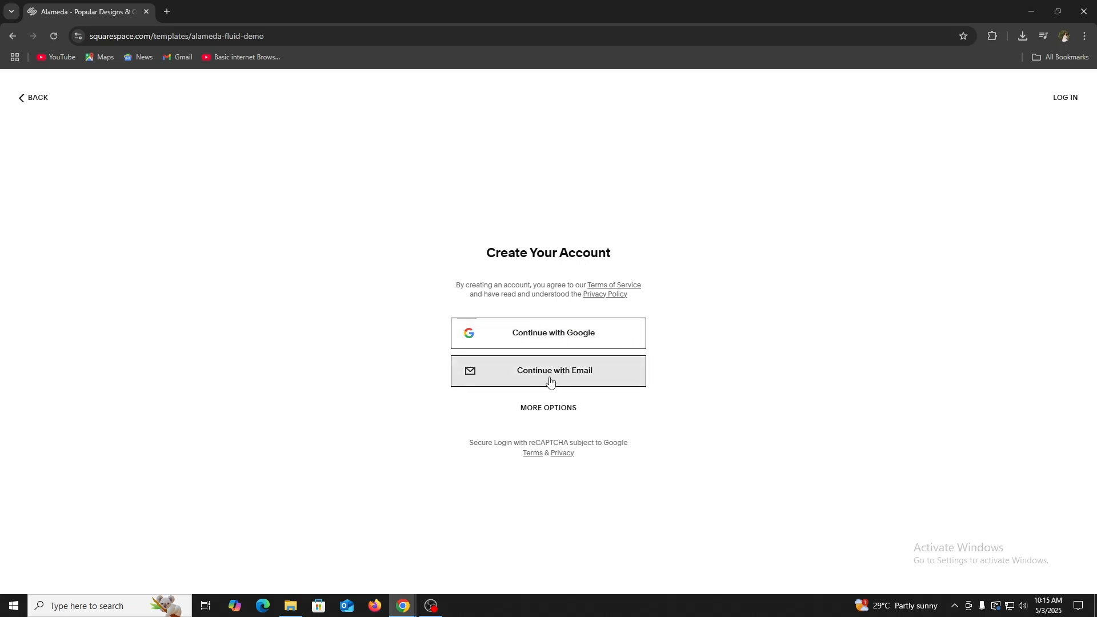
left_click(567, 342)
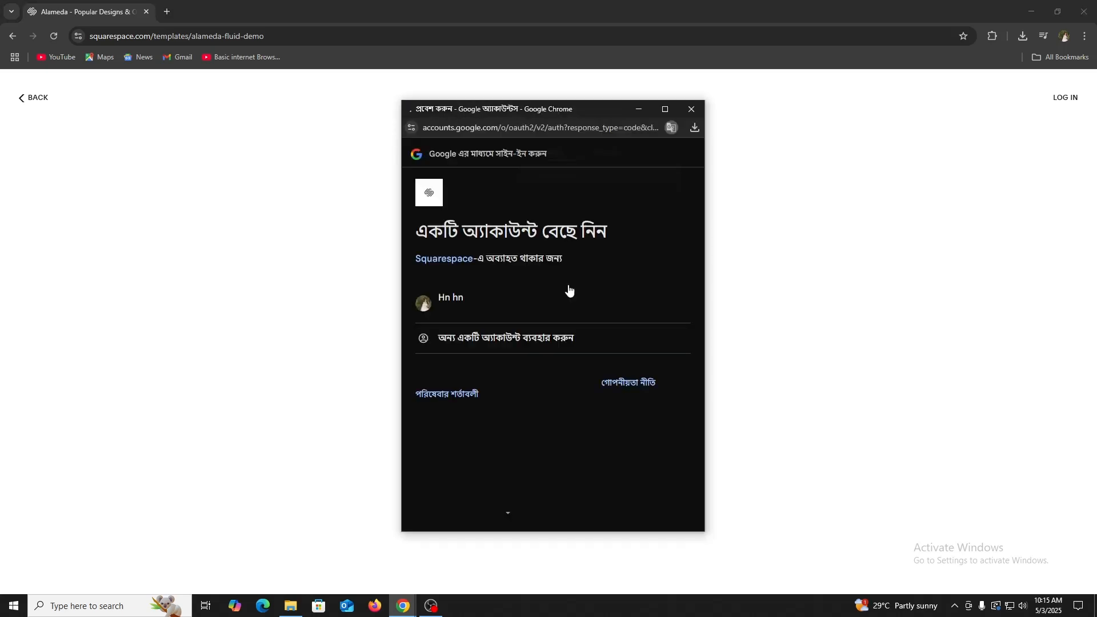
left_click(609, 157)
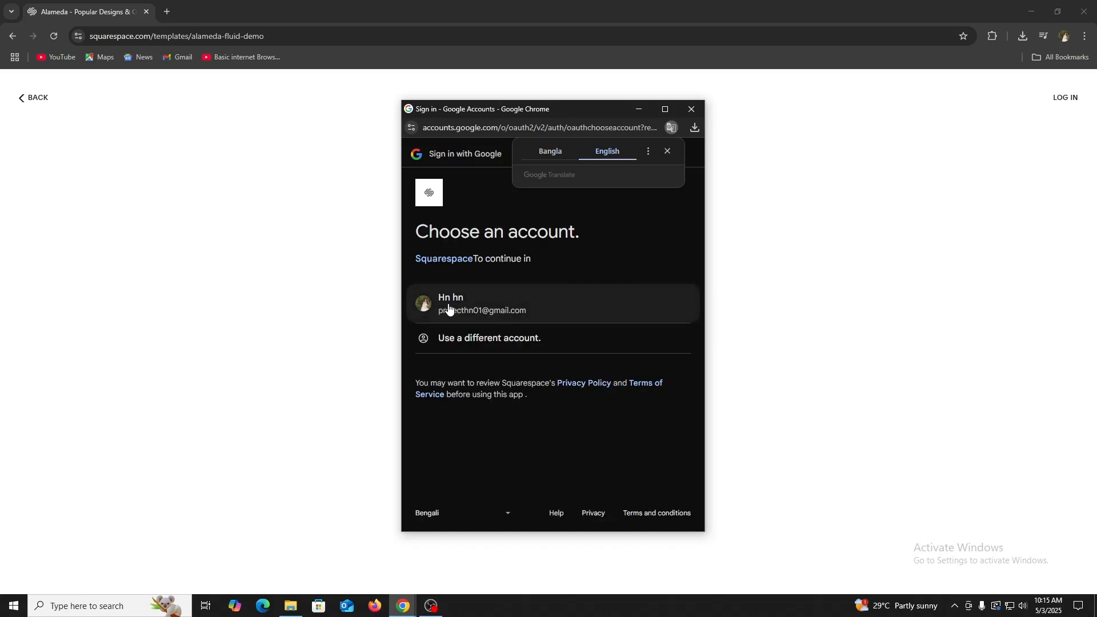
left_click(520, 309)
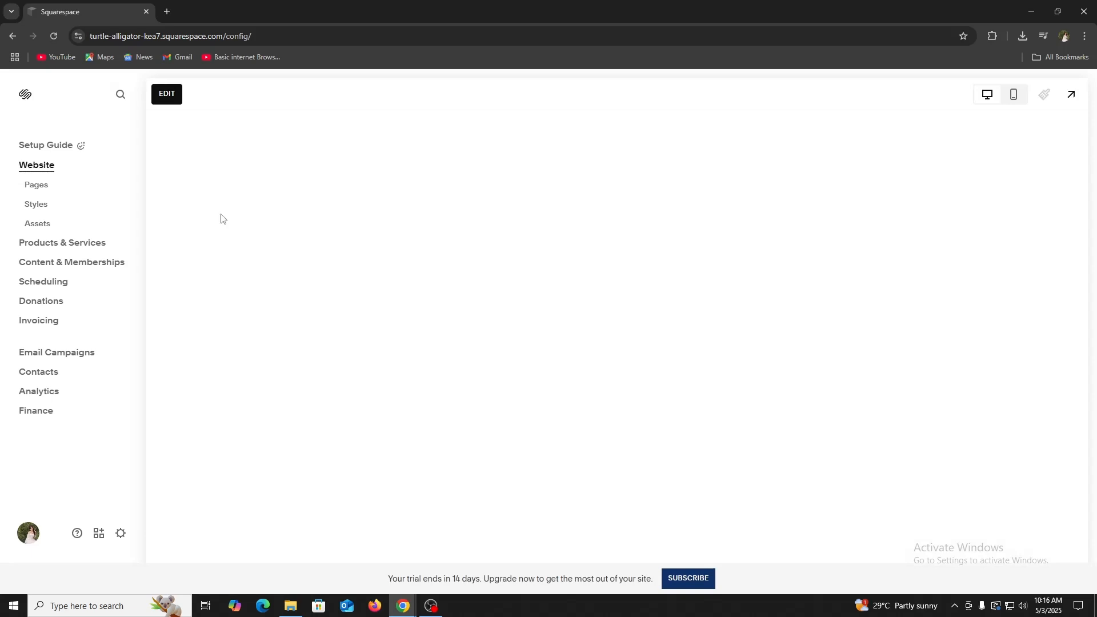
Step: Examine the new site's squarespace.com address and look through the Shop page from header to footer
double_click(150, 36)
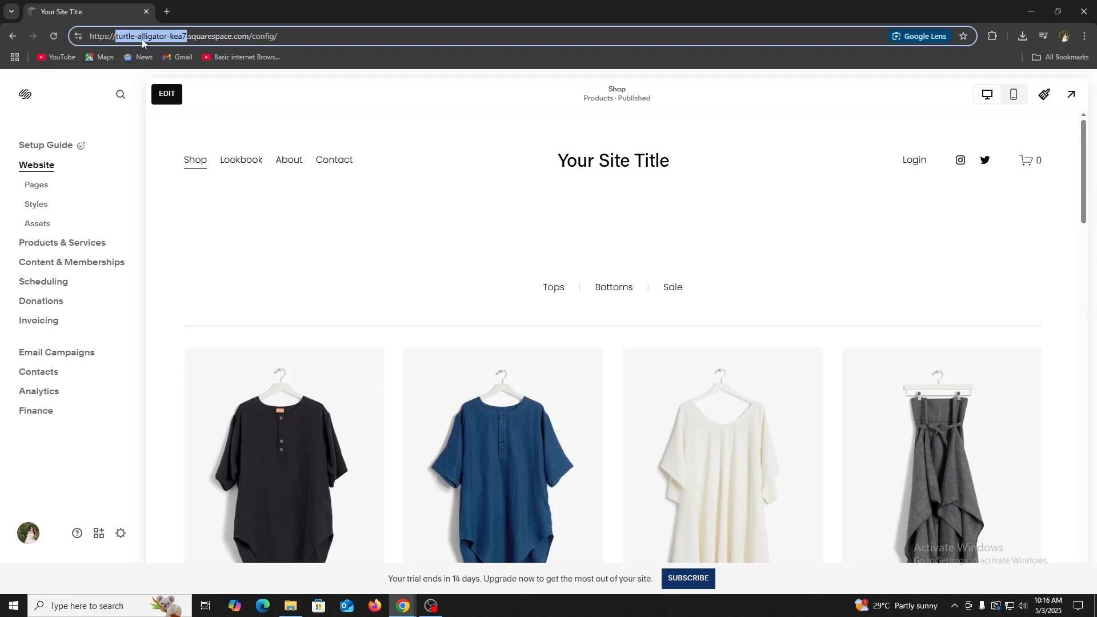
double_click(214, 36)
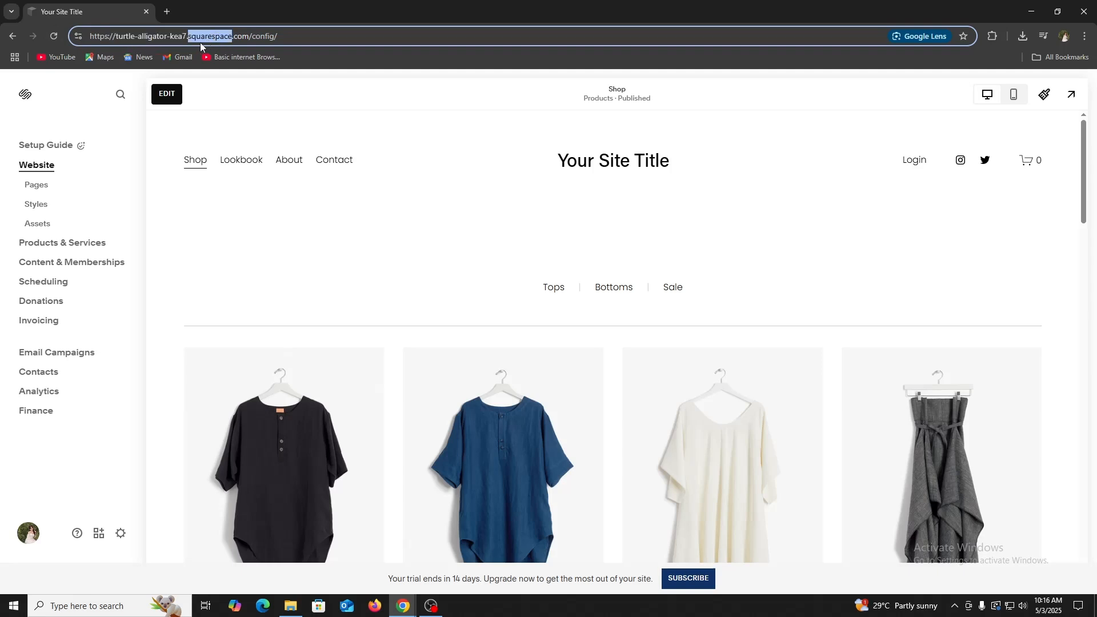
scroll(503, 171, "down", 5)
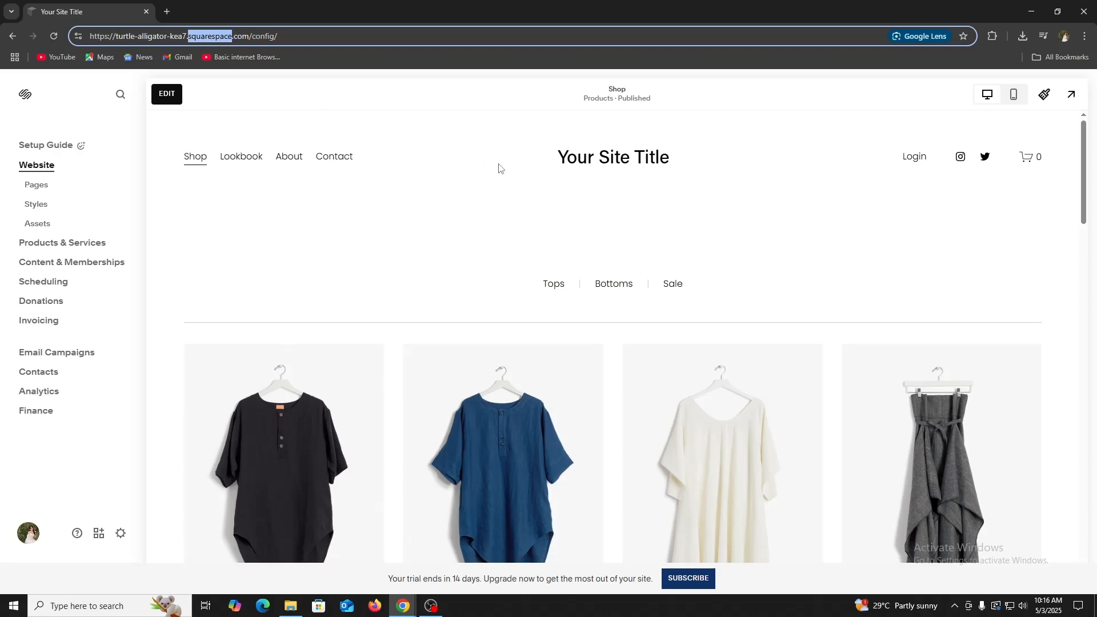
scroll(508, 188, "down", 20)
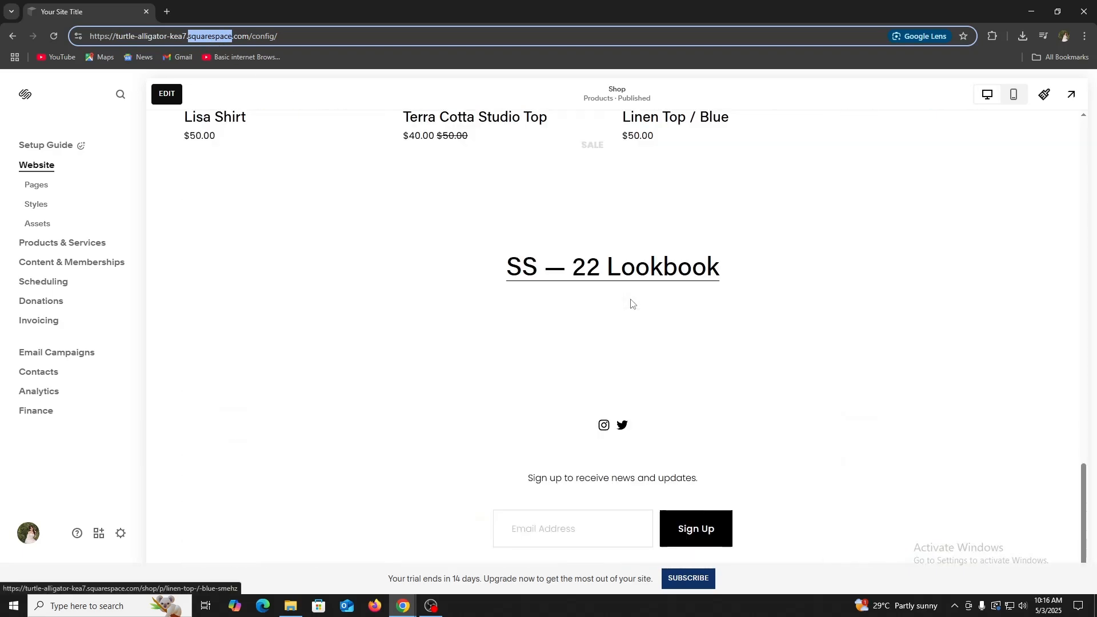
scroll(749, 343, "down", 2)
scroll(790, 380, "up", 10)
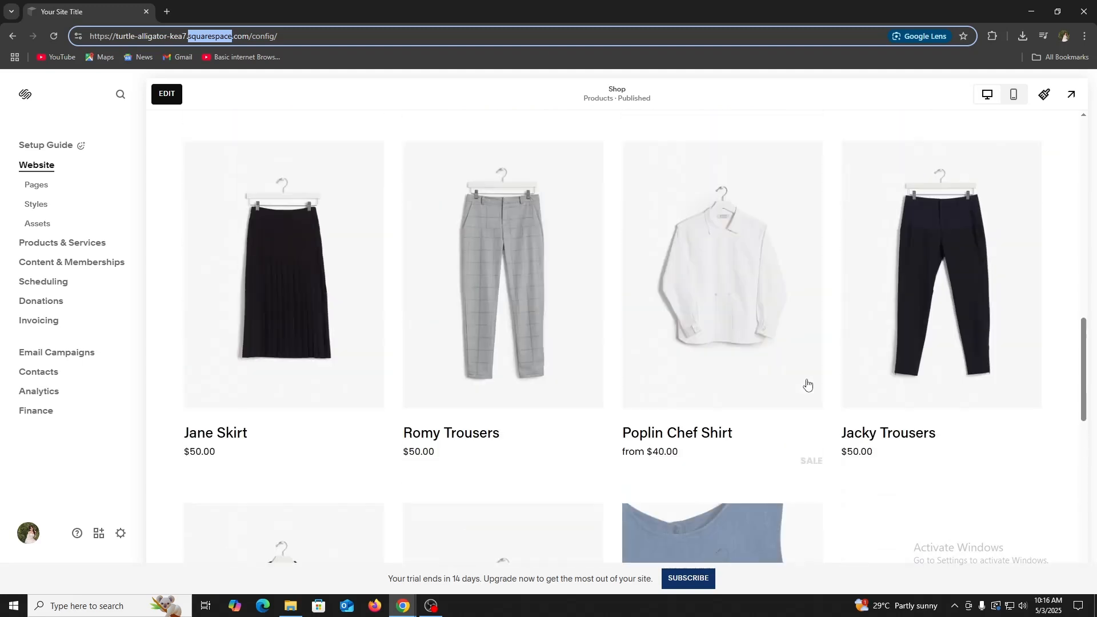
scroll(811, 385, "up", 9)
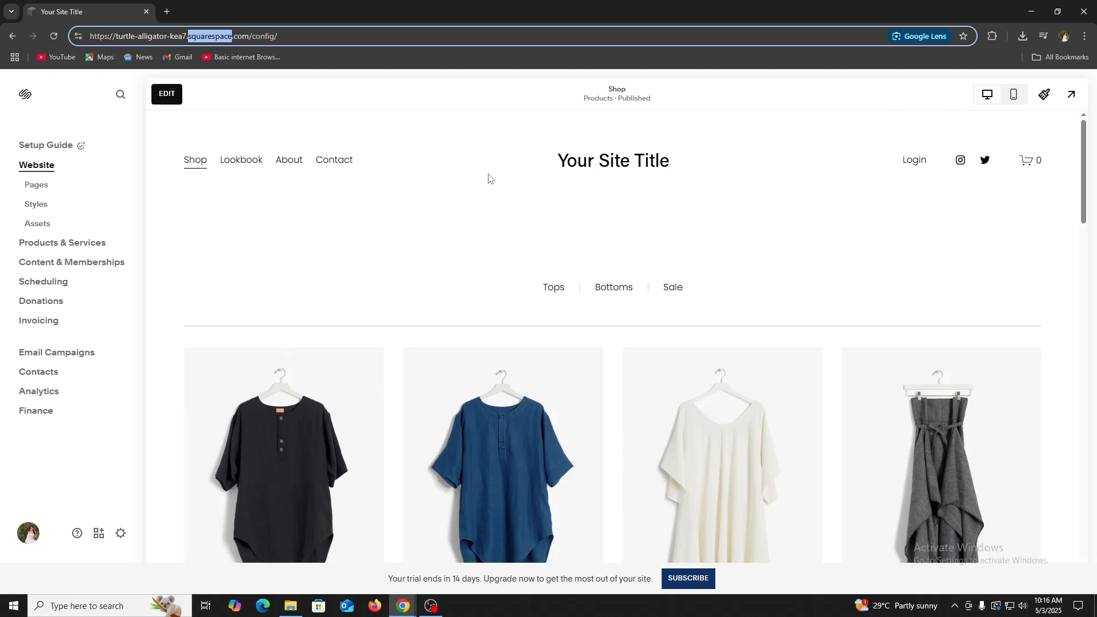
scroll(474, 234, "down", 4)
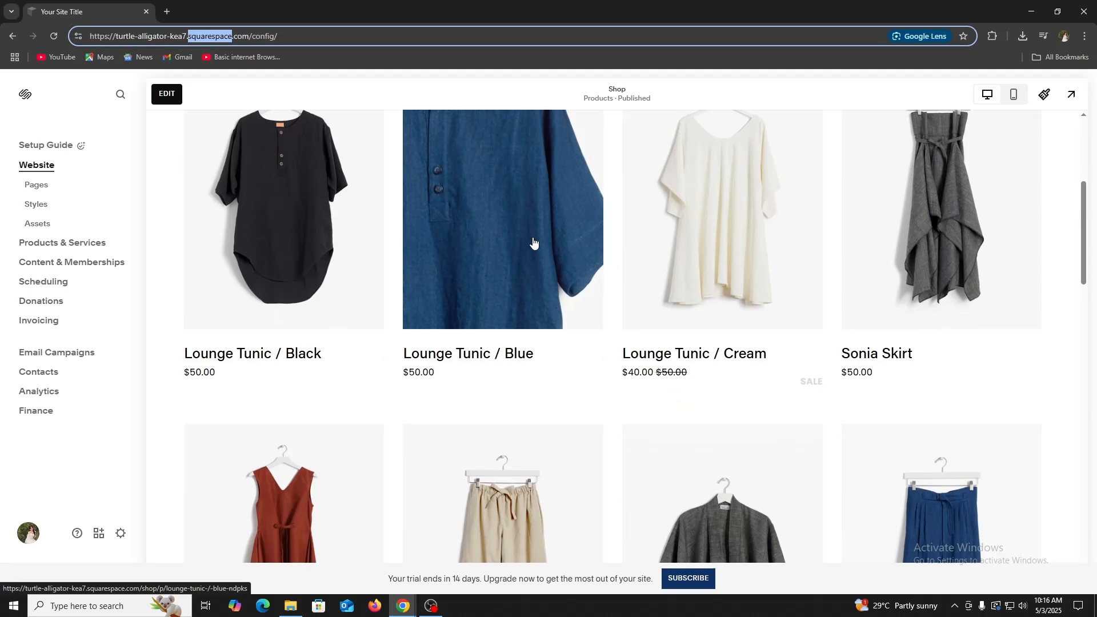
scroll(534, 243, "up", 3)
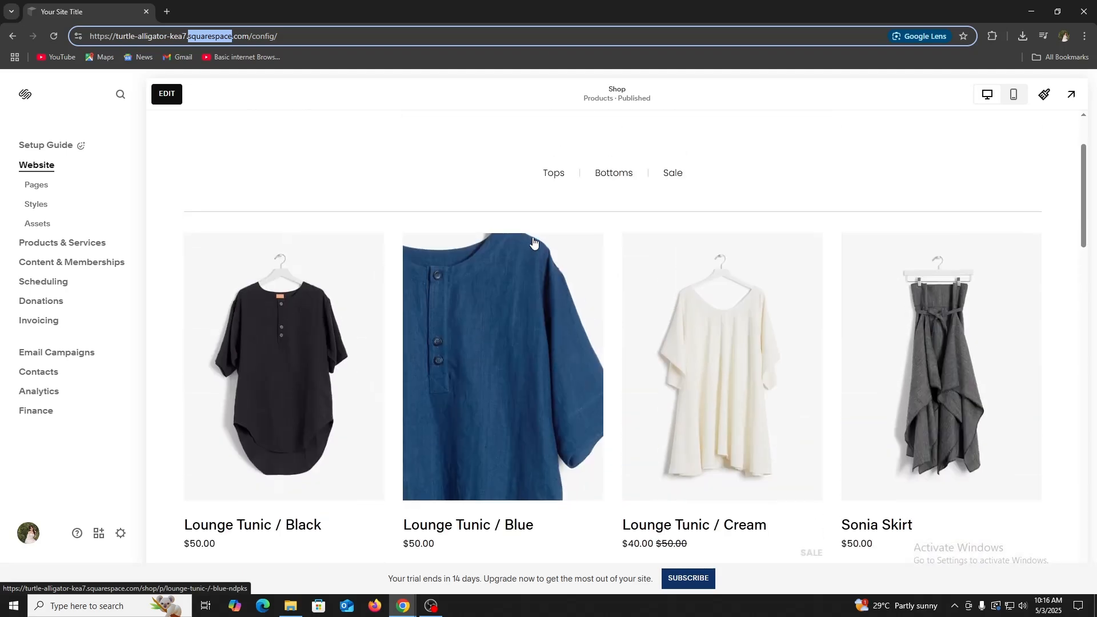
Step: Preview the Shop page in the mobile layout and look through its products again in the desktop layout
scroll(533, 243, "up", 2)
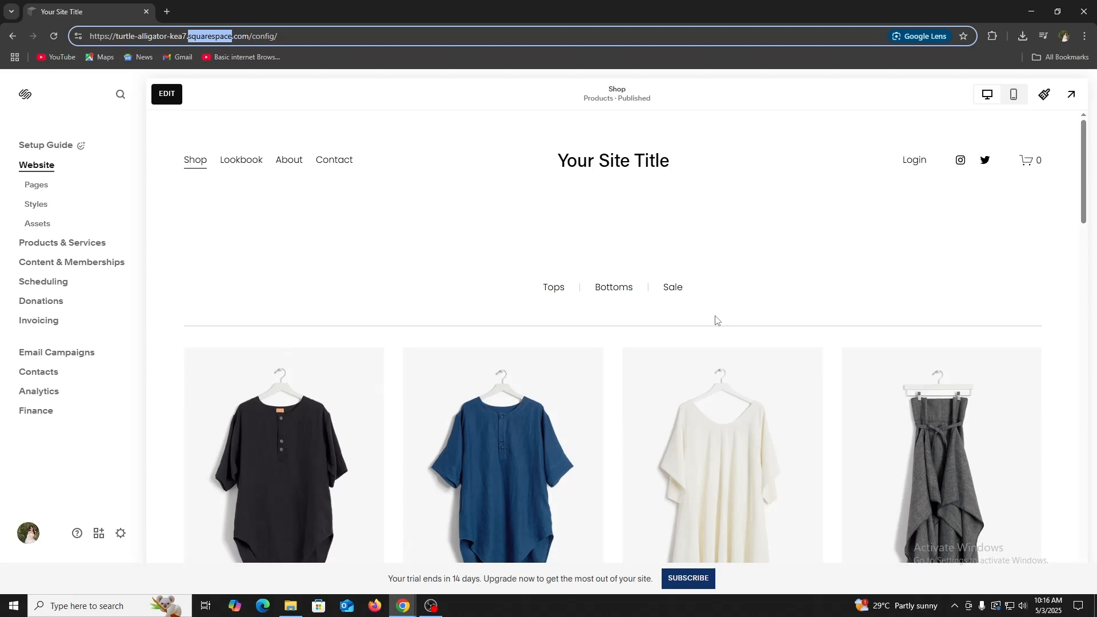
left_click(1014, 99)
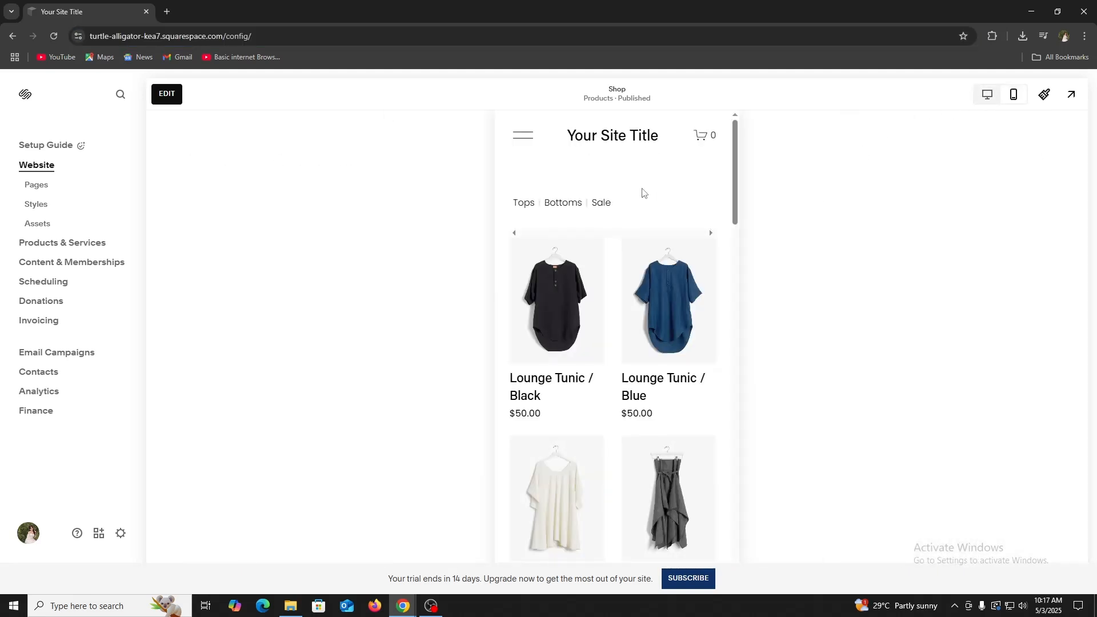
scroll(641, 269, "down", 10)
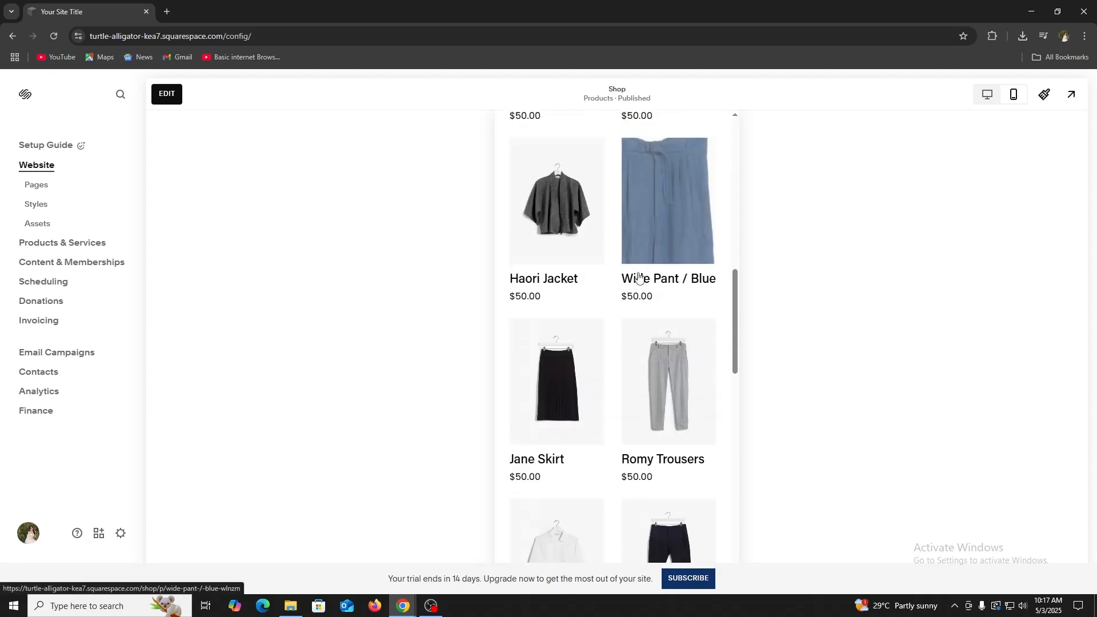
scroll(639, 277, "up", 10)
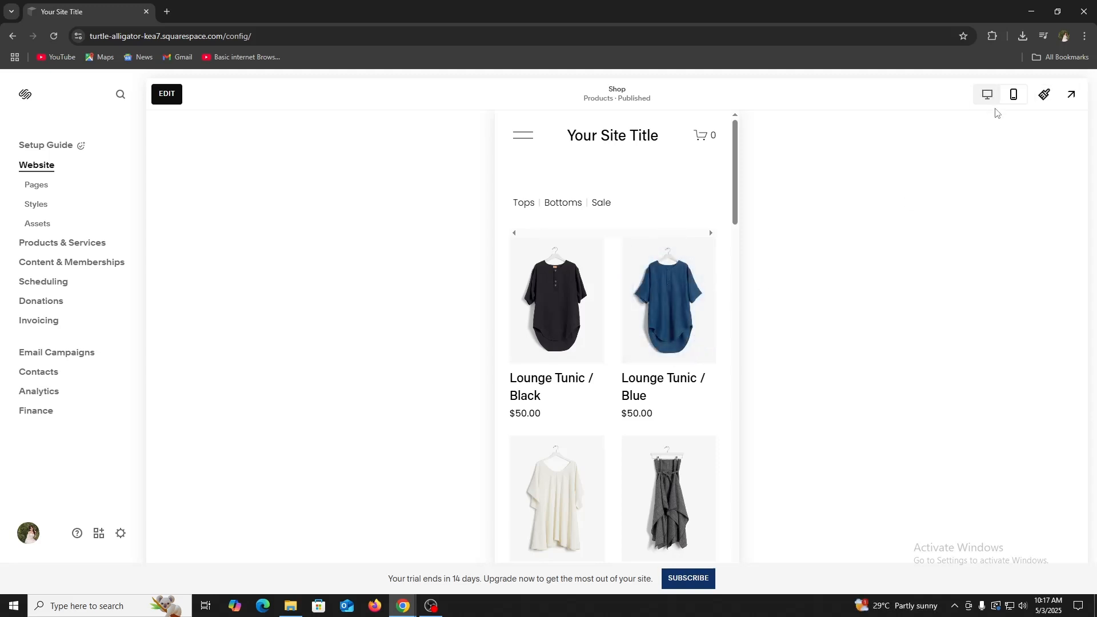
left_click(987, 94)
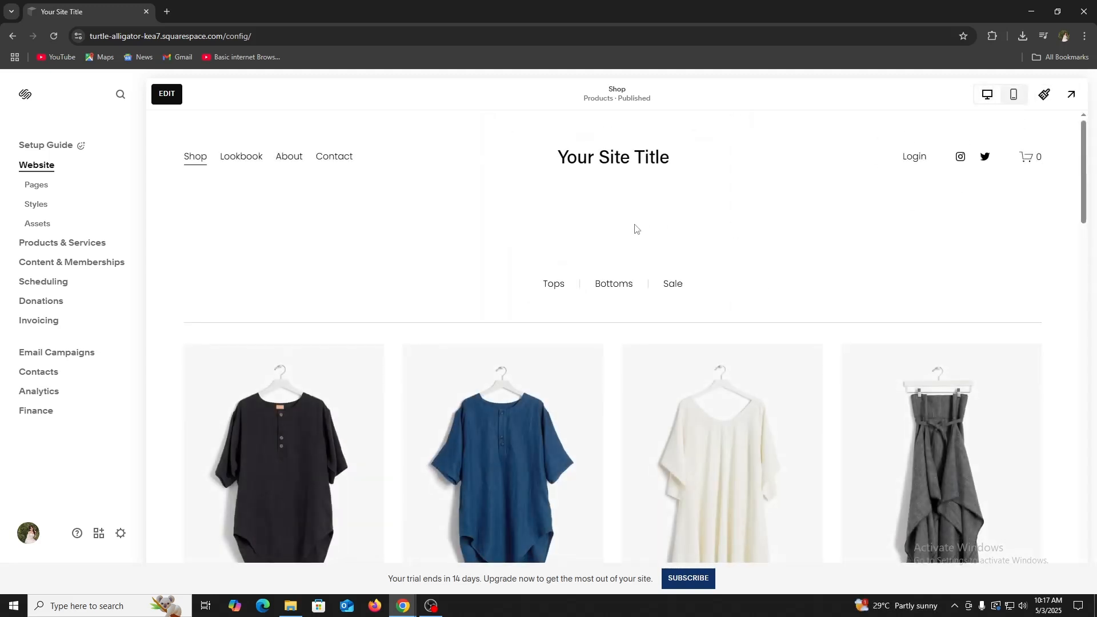
scroll(636, 228, "down", 18)
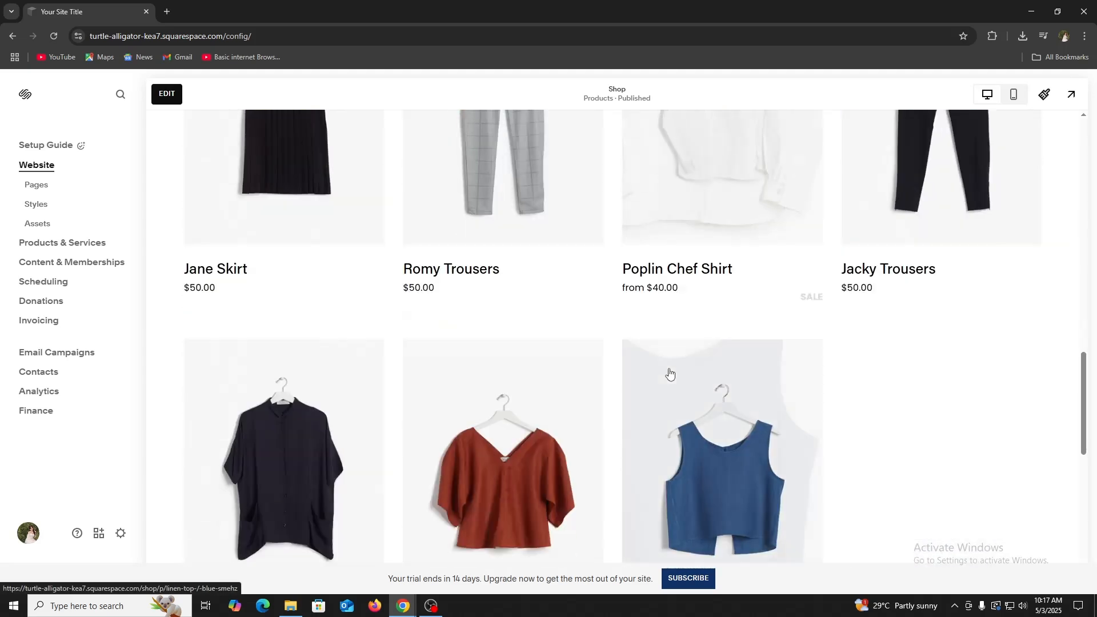
scroll(670, 374, "down", 10)
scroll(895, 405, "up", 20)
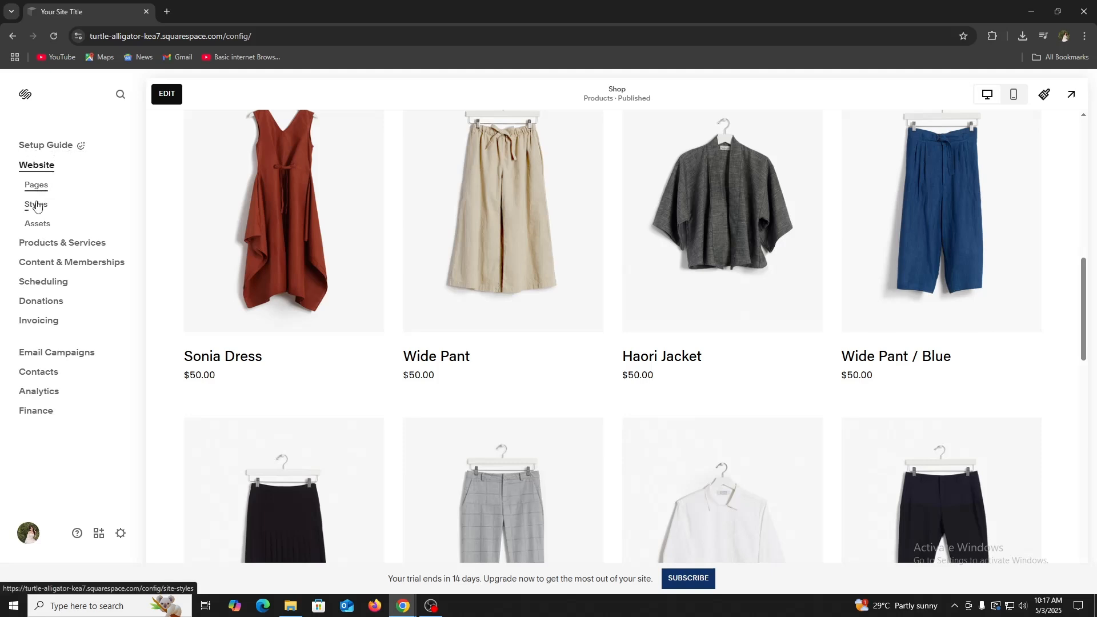
Step: Add a blank page named "Tracking Page" to the main navigation
left_click(44, 190)
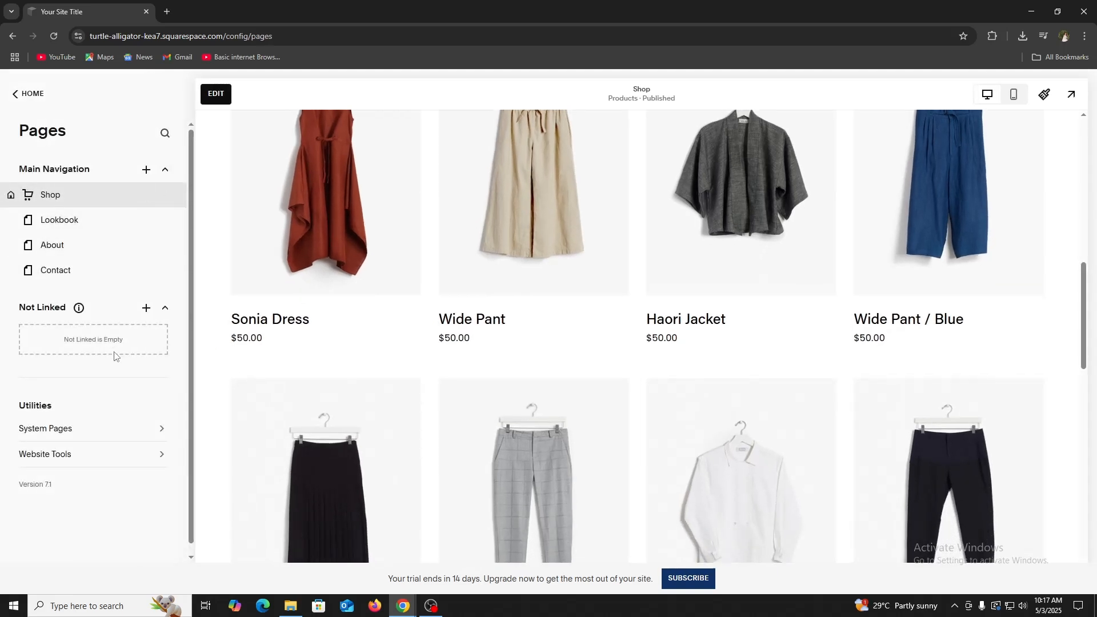
left_click(145, 173)
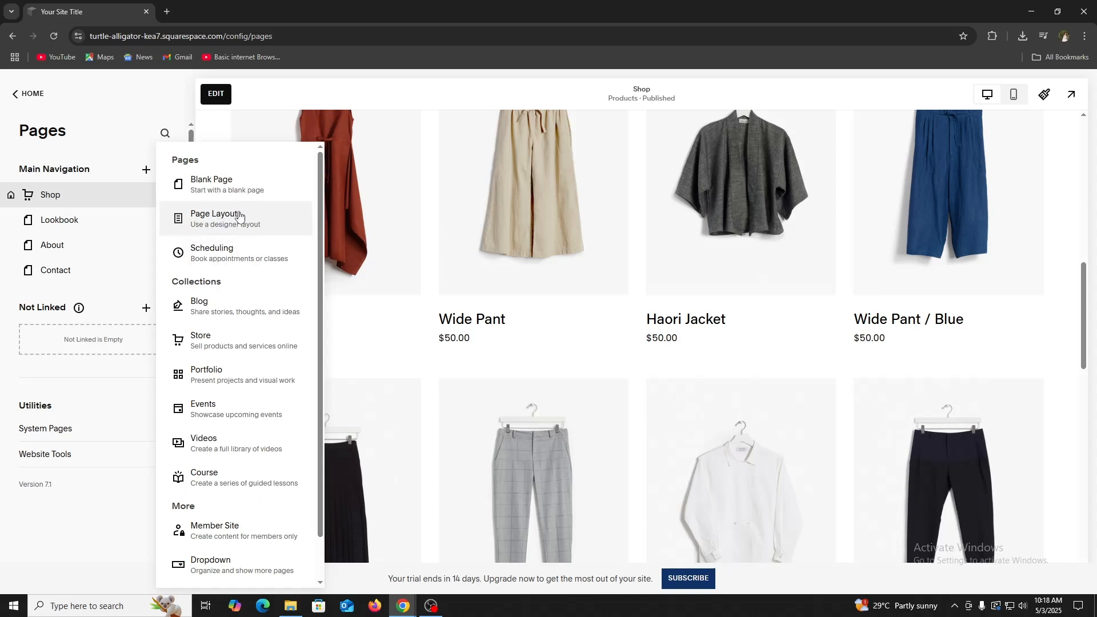
left_click(215, 194)
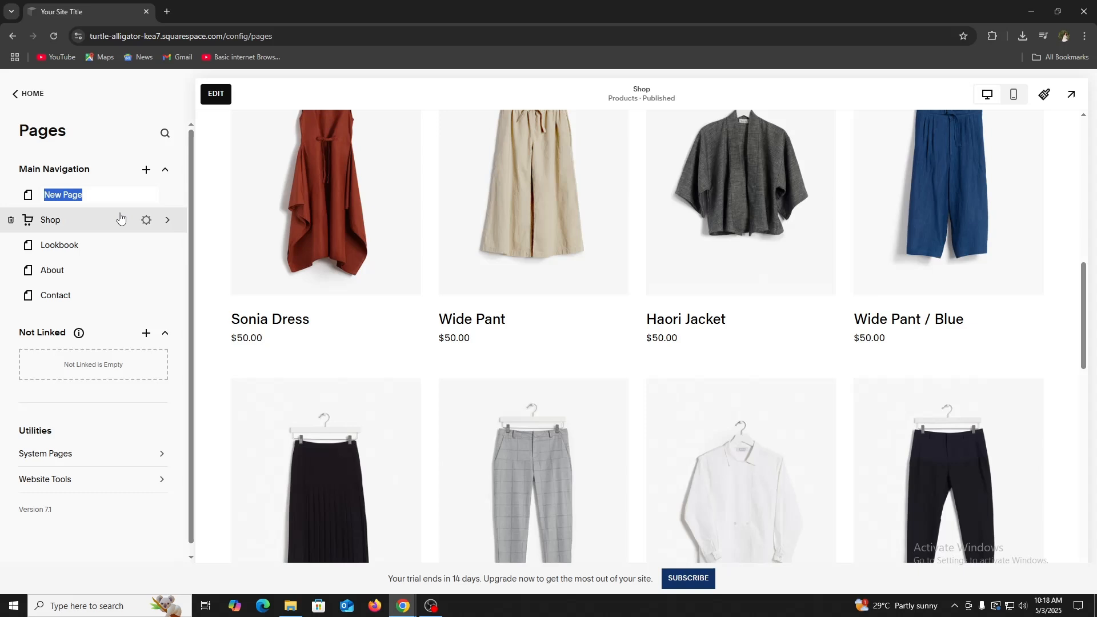
type("Tracking Page")
key("Return")
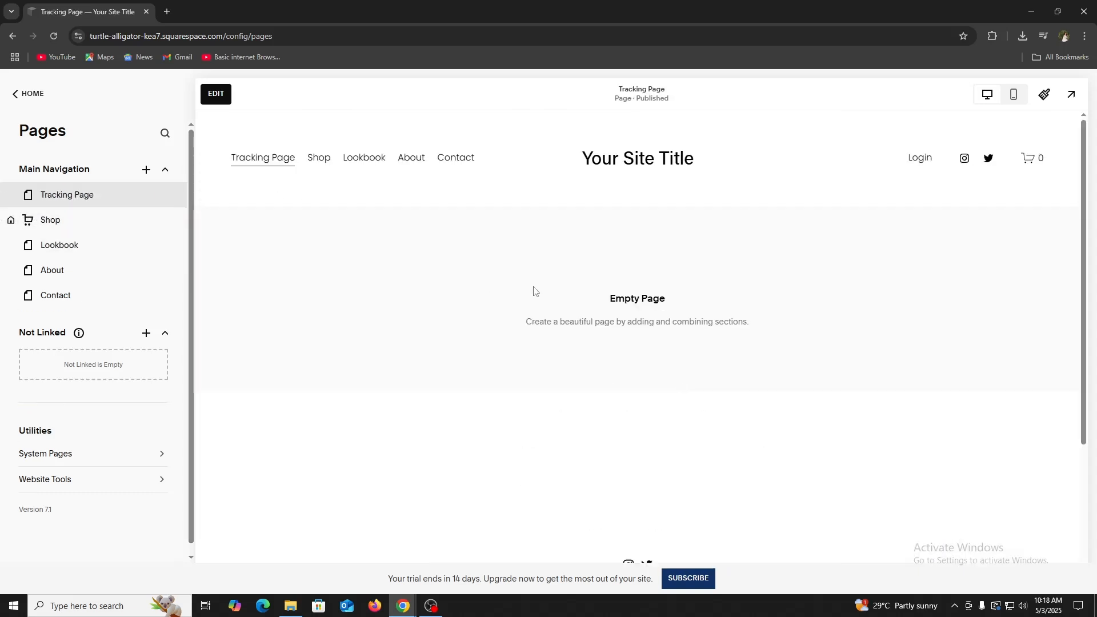
Step: Look over the empty Tracking Page and move it below Contact in the main navigation
left_click_drag(630, 301, 693, 302)
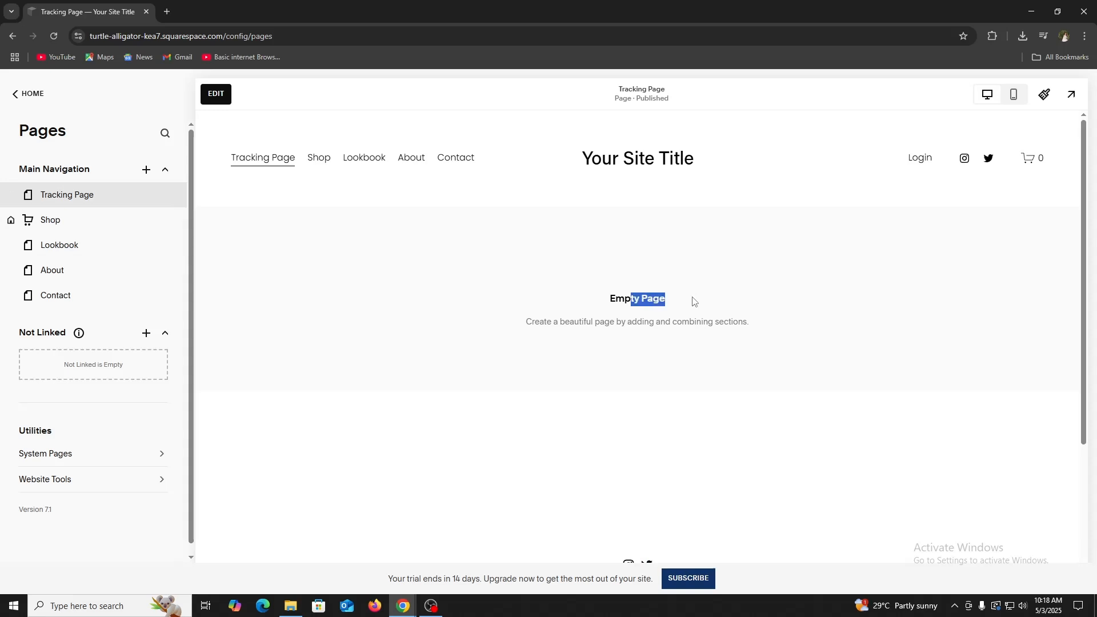
left_click(667, 303)
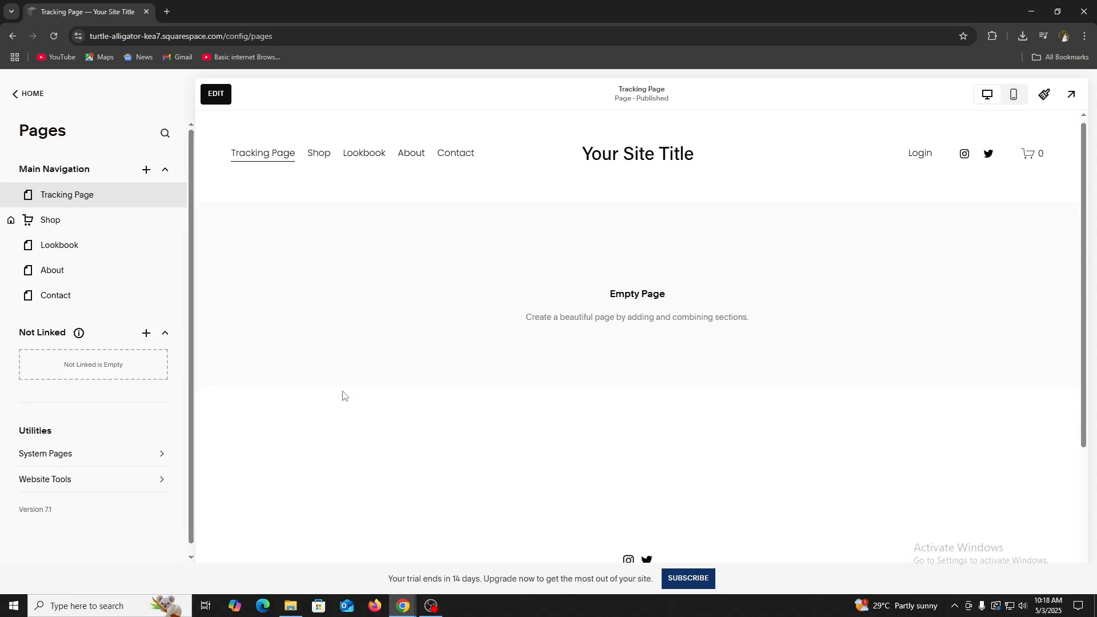
scroll(480, 350, "down", 3)
scroll(558, 350, "up", 3)
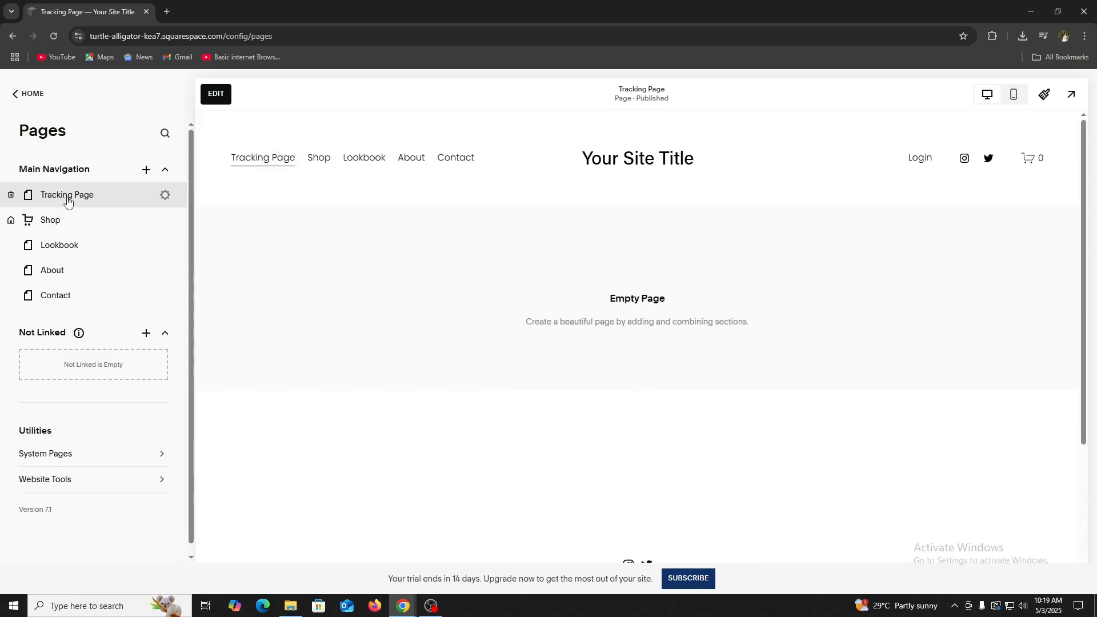
left_click_drag(68, 196, 67, 298)
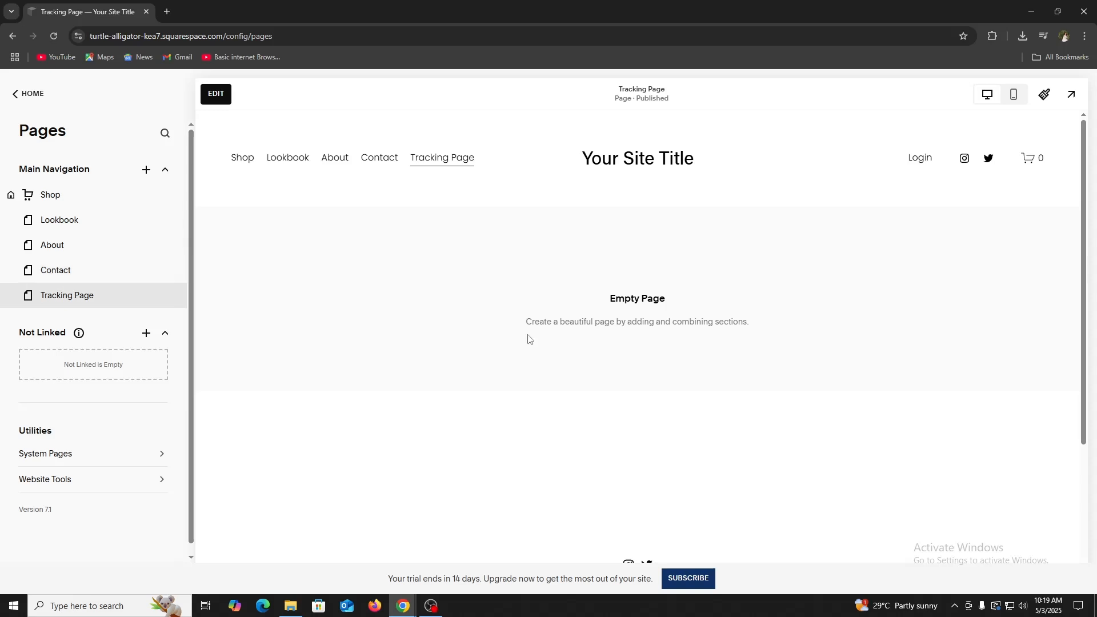
left_click_drag(436, 581, 627, 575)
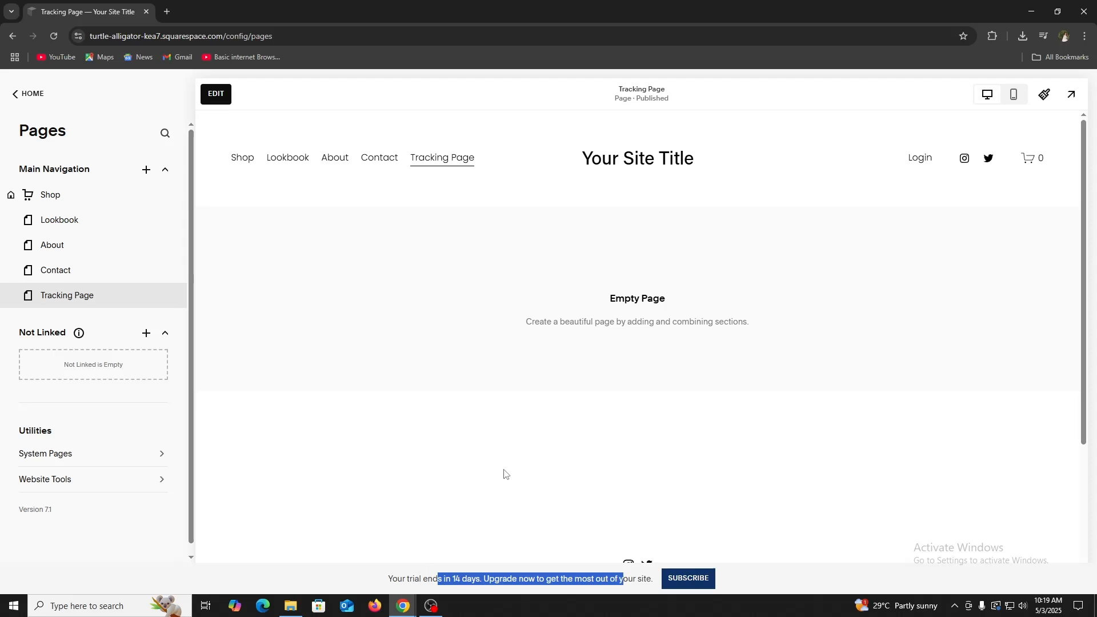
scroll(472, 454, "down", 4)
scroll(482, 447, "up", 4)
left_click(490, 457)
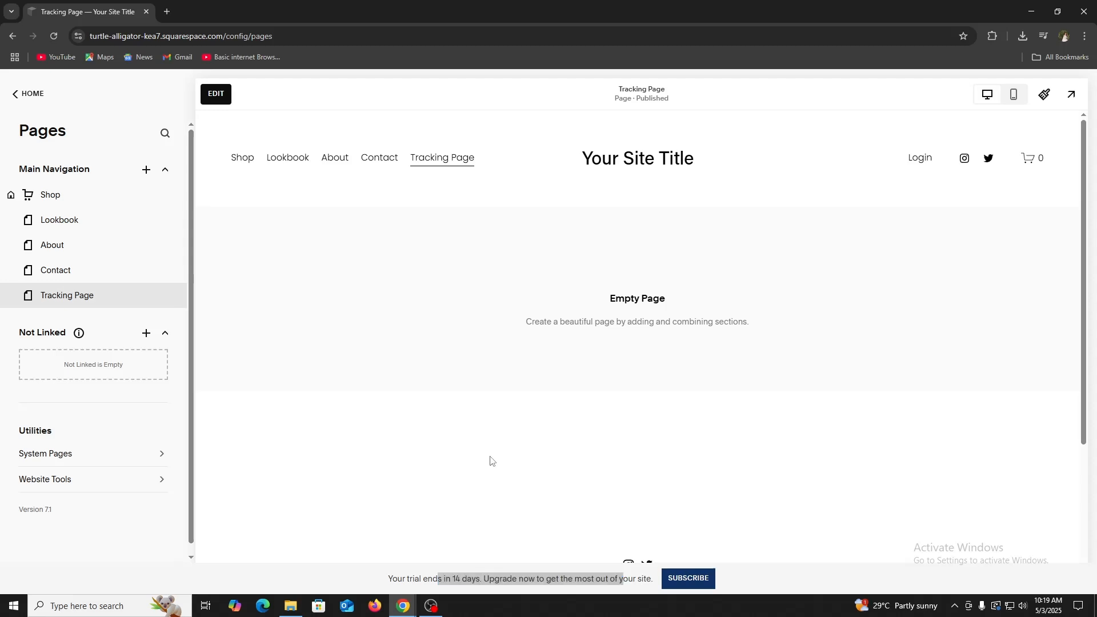
left_click(466, 582)
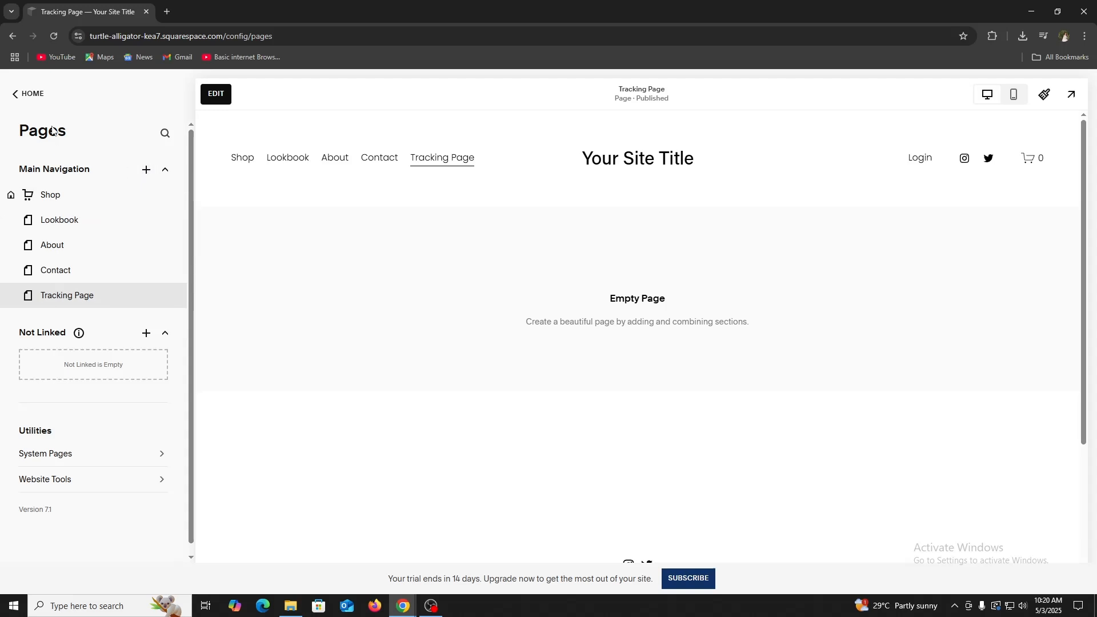
Step: Review the Site Styles options, including the Miscellaneous and Spacing settings, and leave them without making changes
left_click(15, 95)
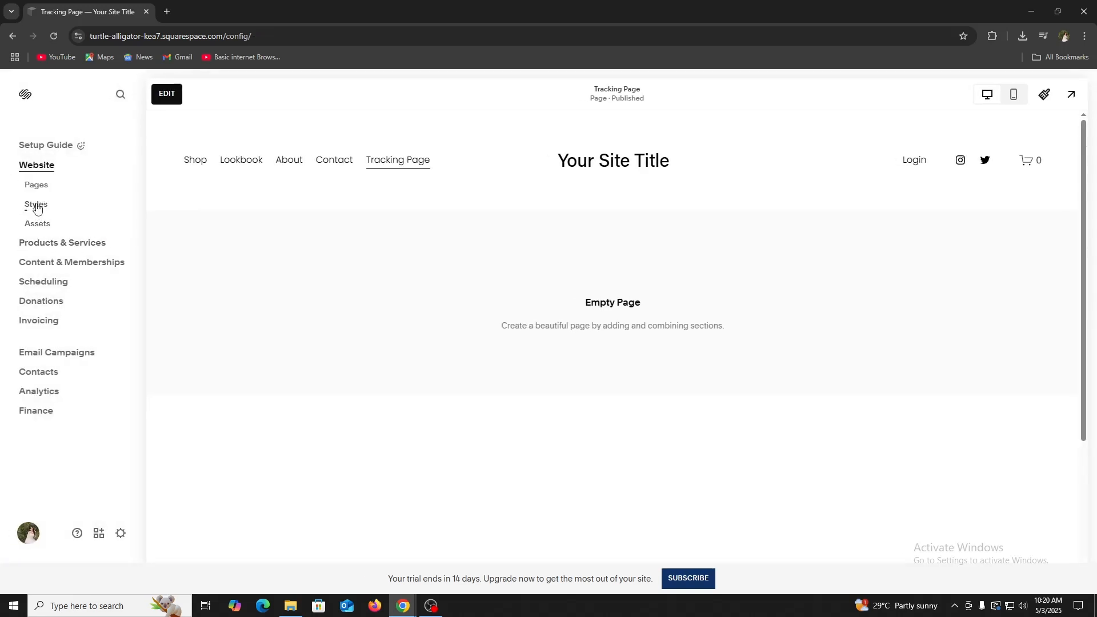
left_click(36, 204)
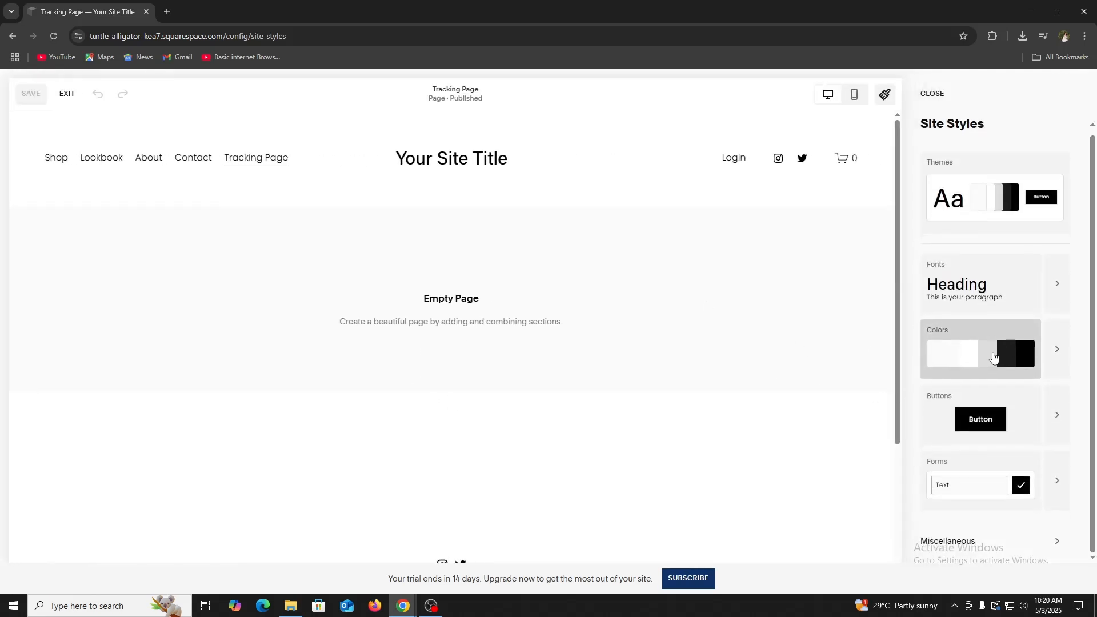
scroll(1009, 361, "down", 1)
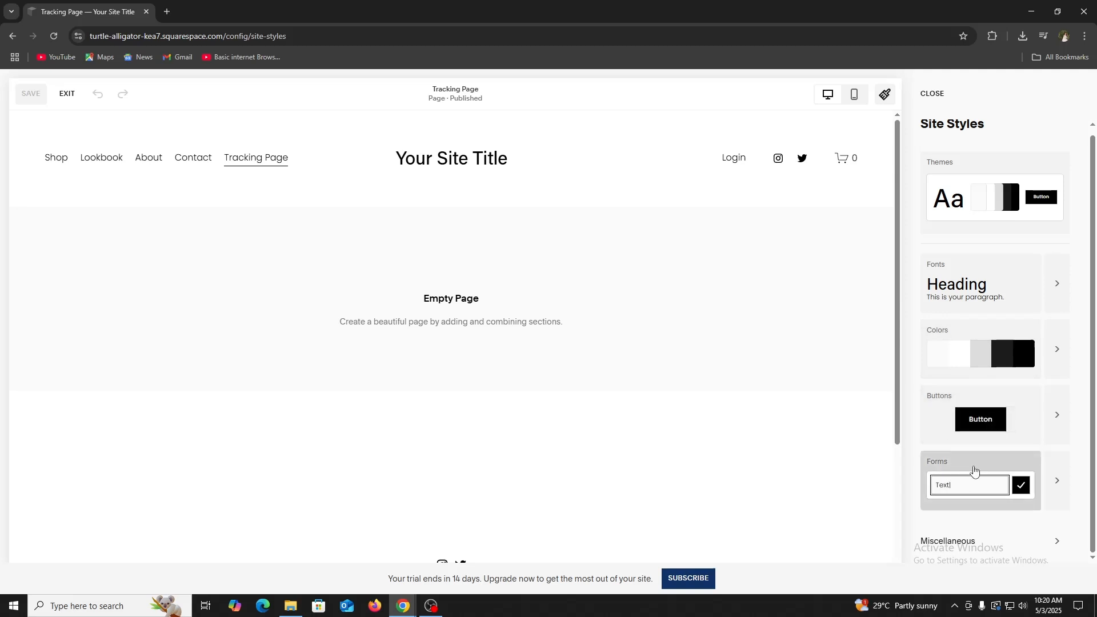
left_click(964, 547)
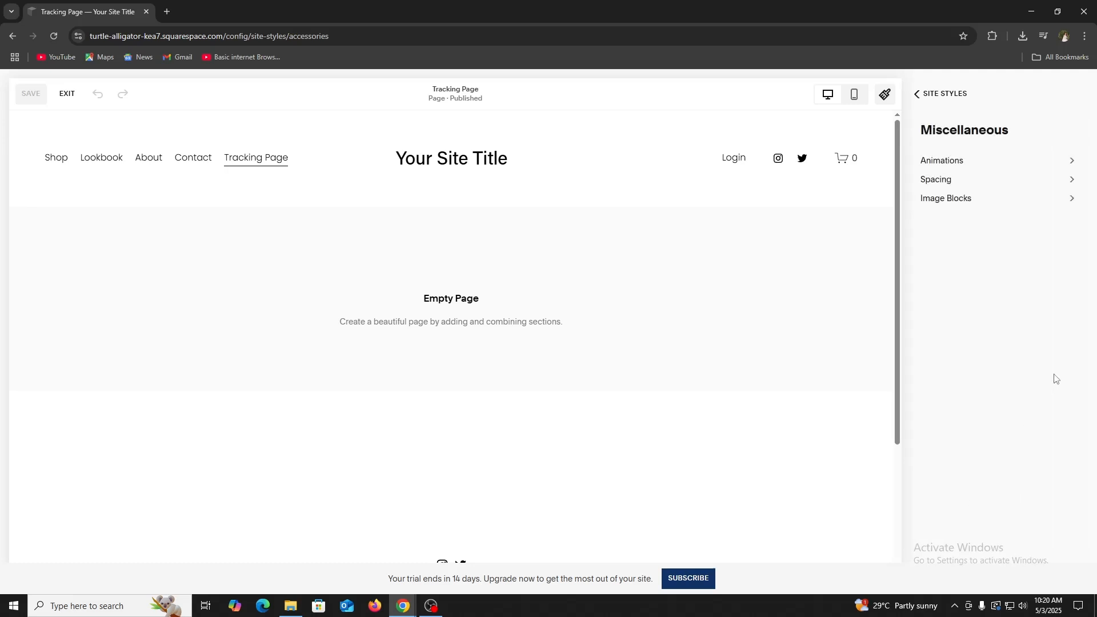
left_click(953, 165)
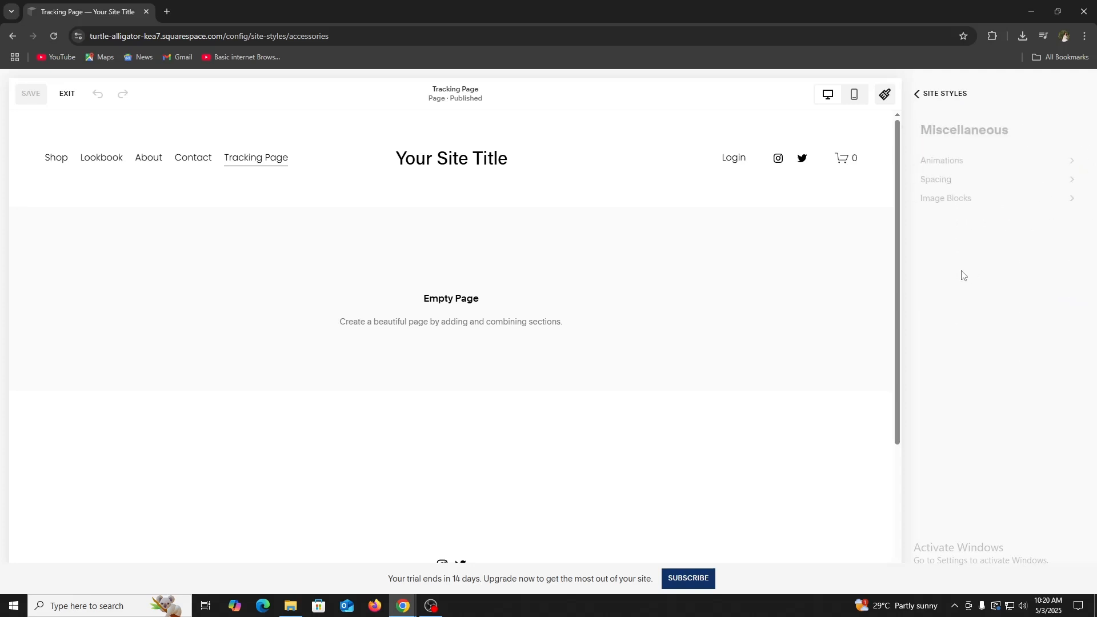
left_click(950, 180)
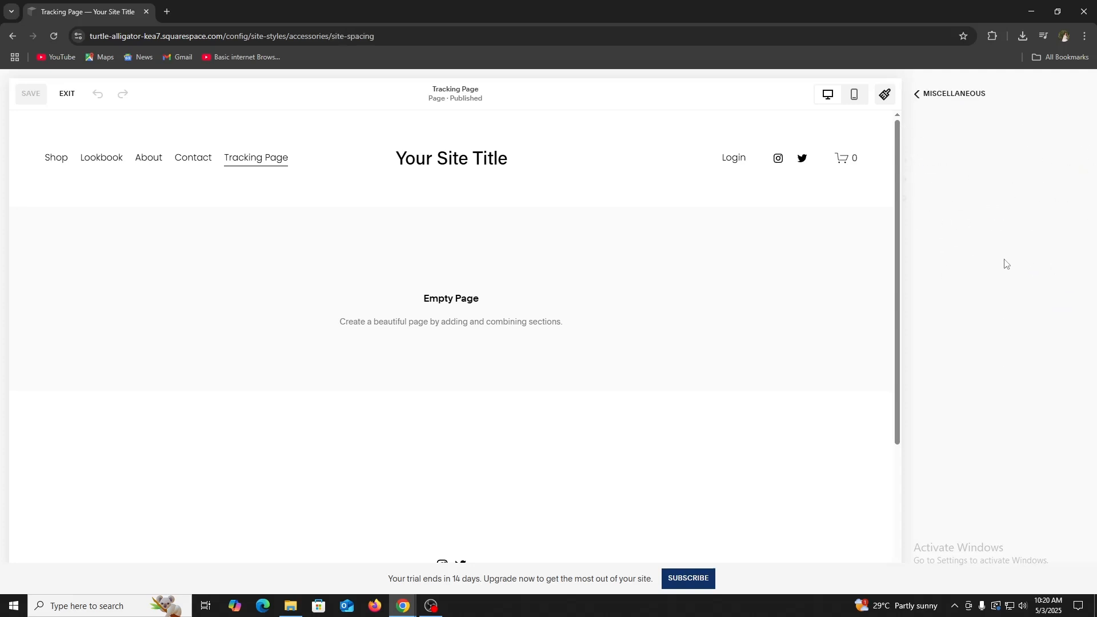
left_click(914, 96)
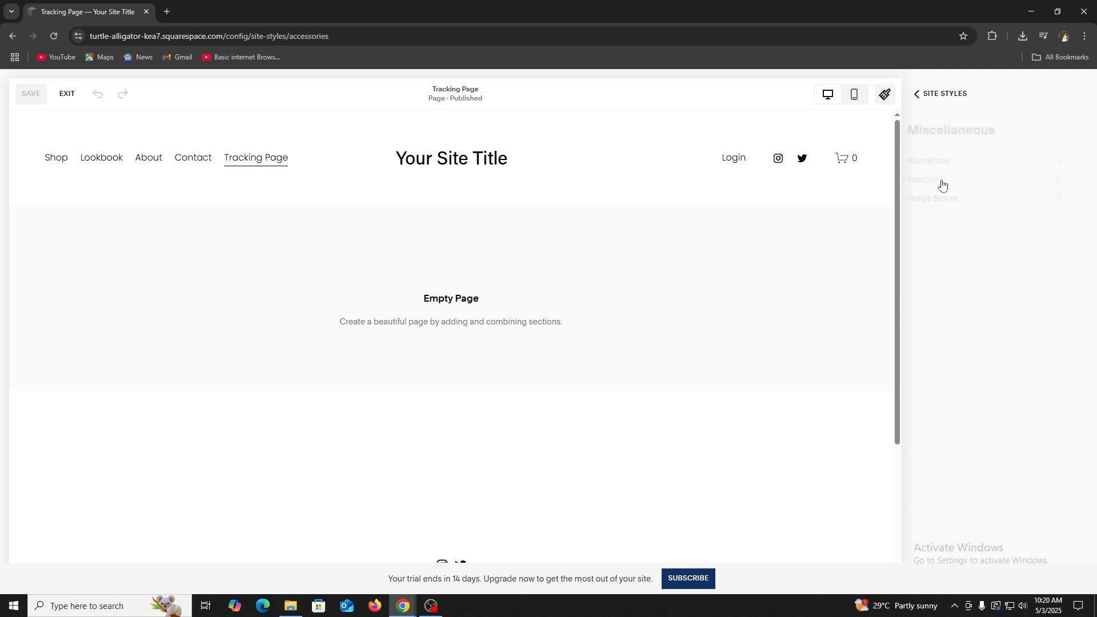
left_click(916, 94)
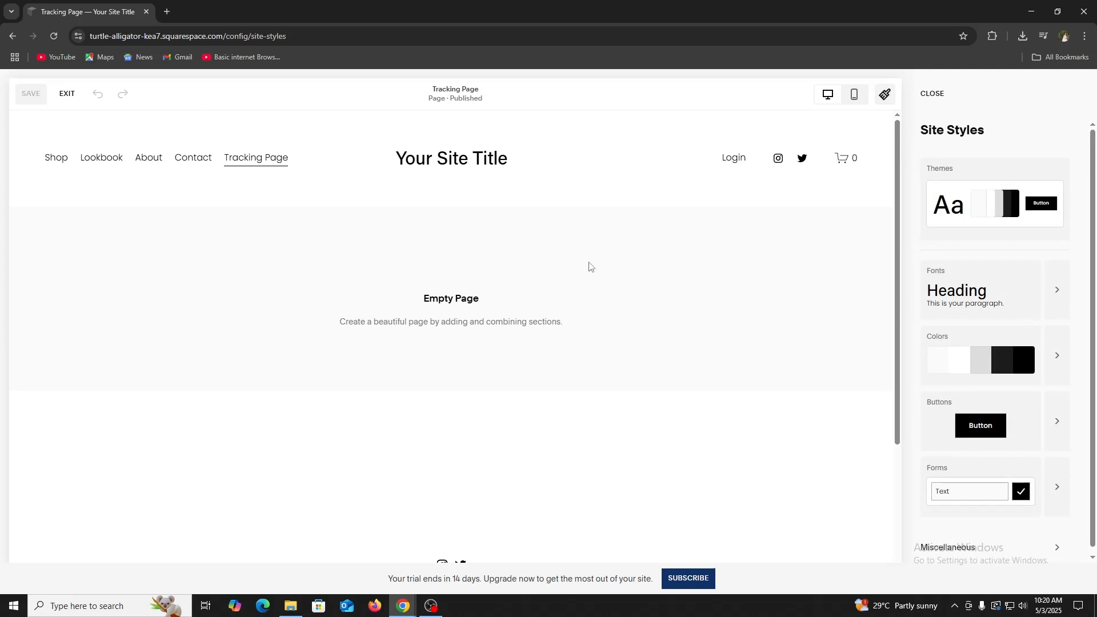
left_click(67, 95)
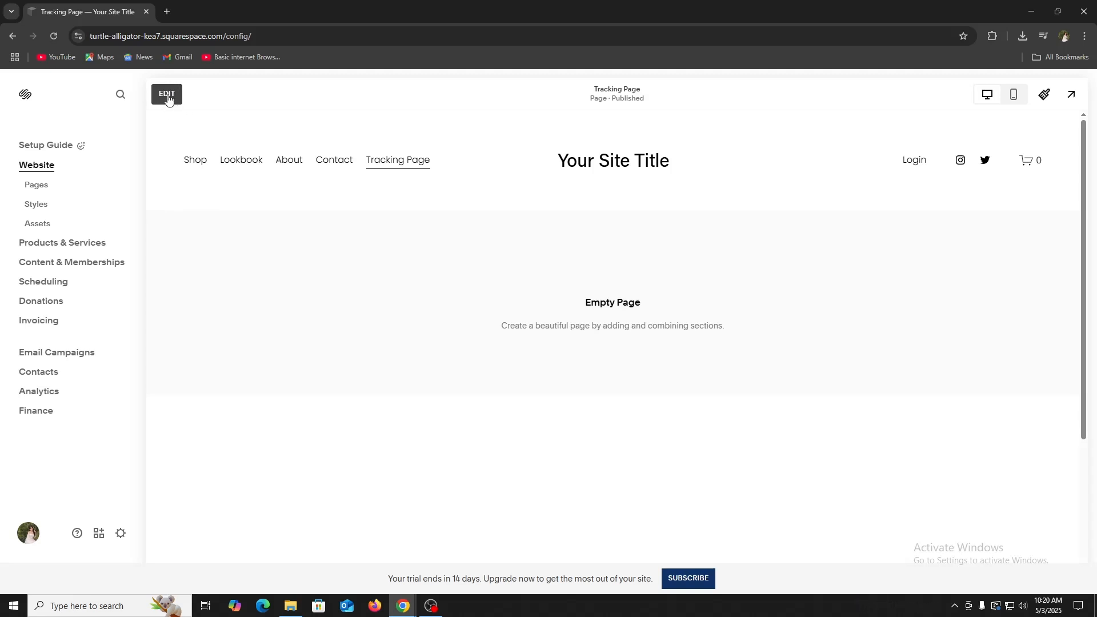
Step: Edit the site header from the Tracking Page and set the site title to "Mahiba"
left_click(168, 98)
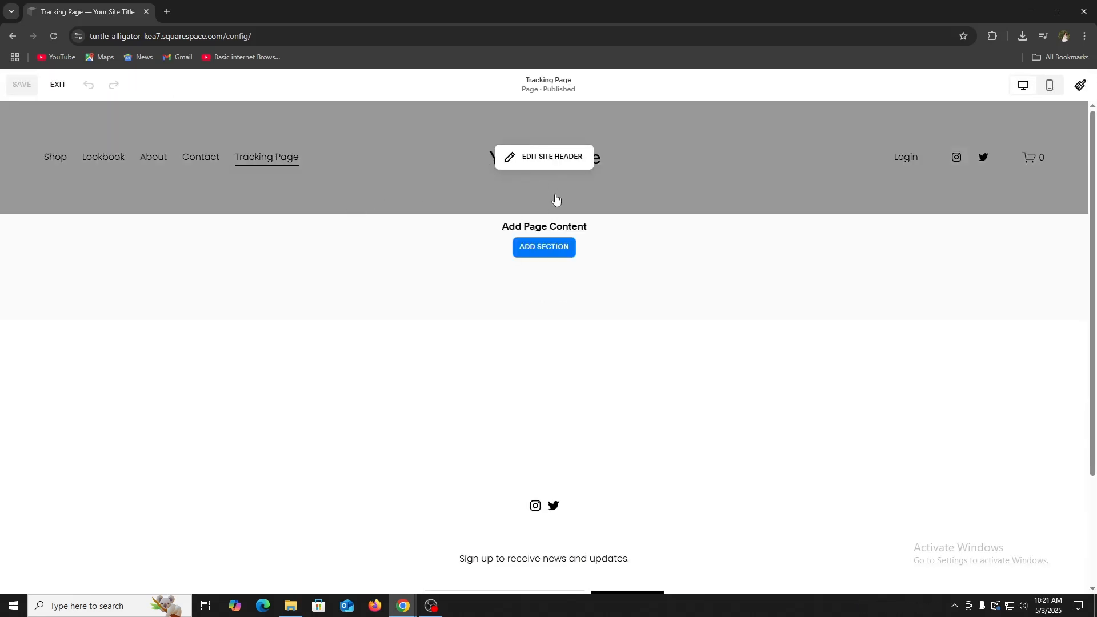
scroll(563, 297, "down", 3)
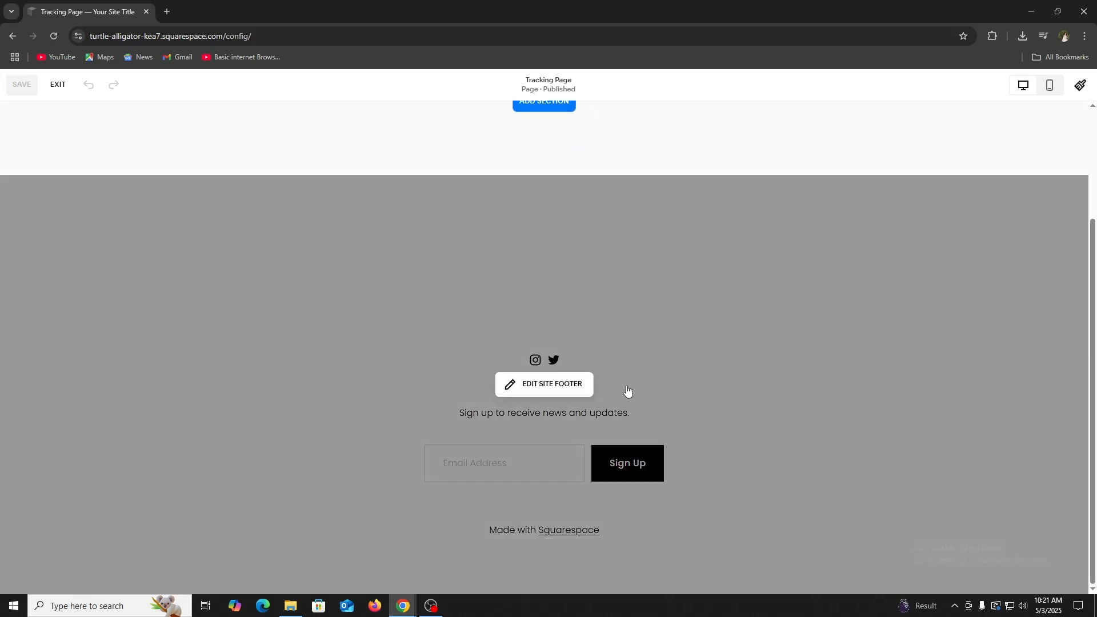
scroll(628, 391, "up", 3)
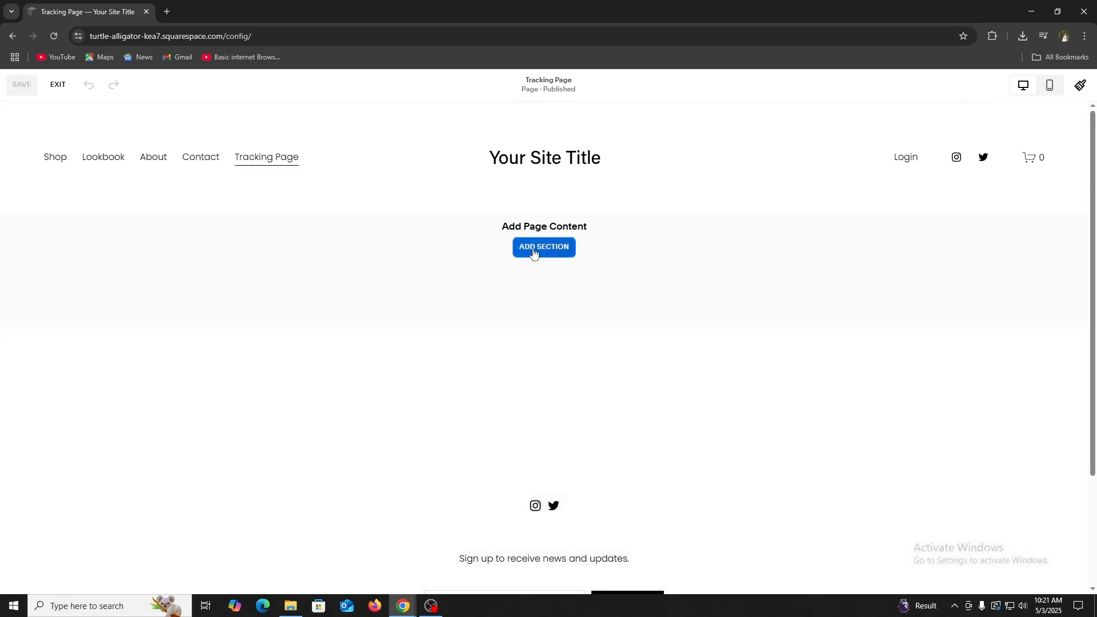
mouse_move(548, 160)
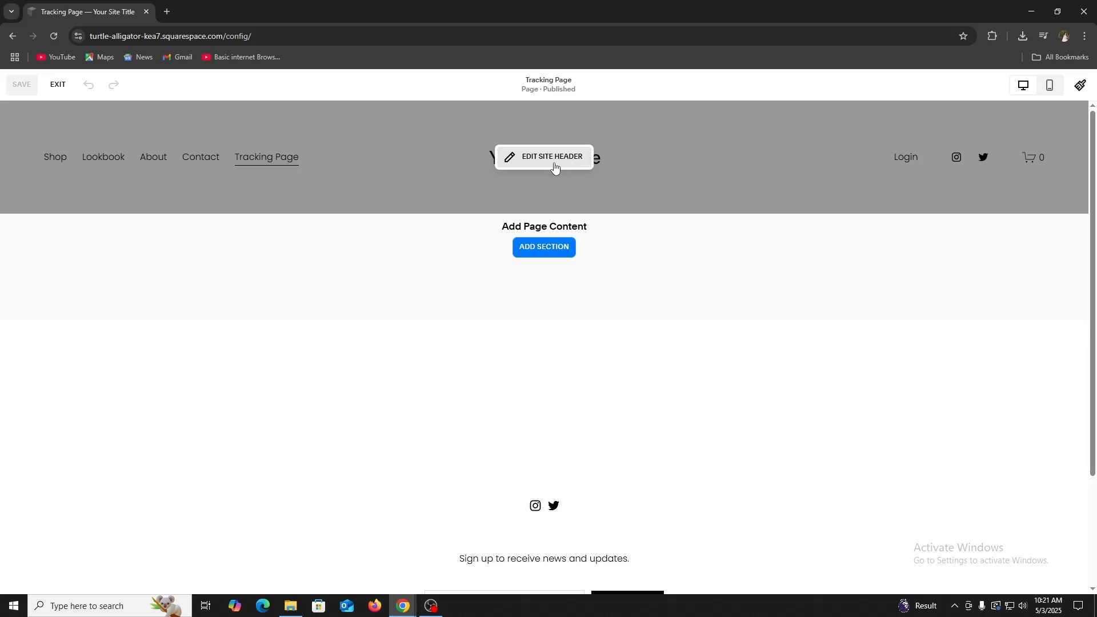
left_click(552, 160)
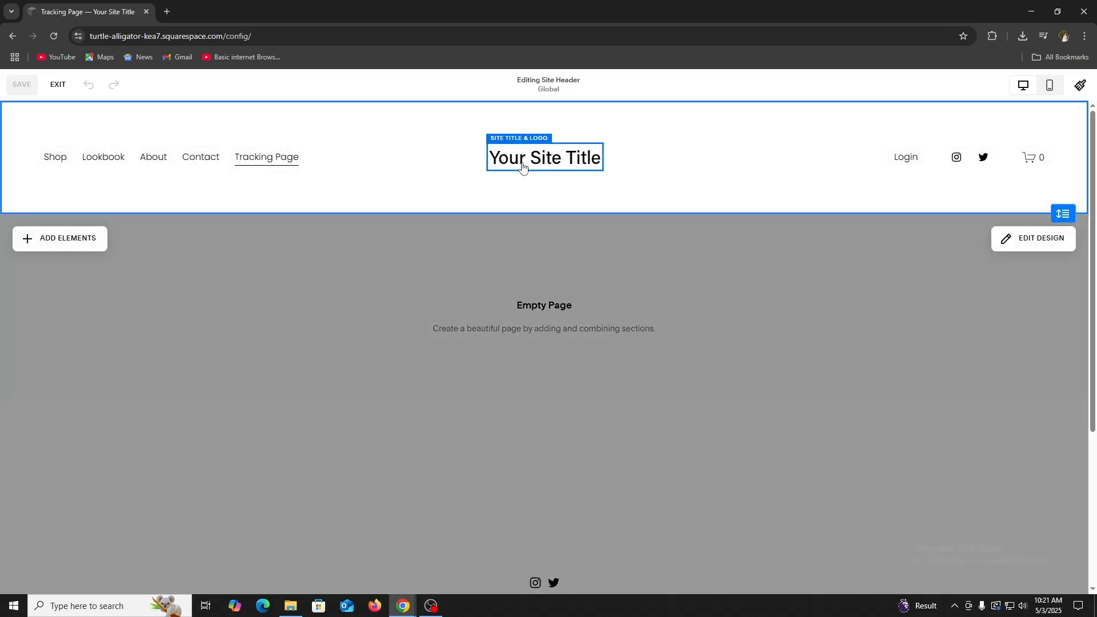
left_click(556, 163)
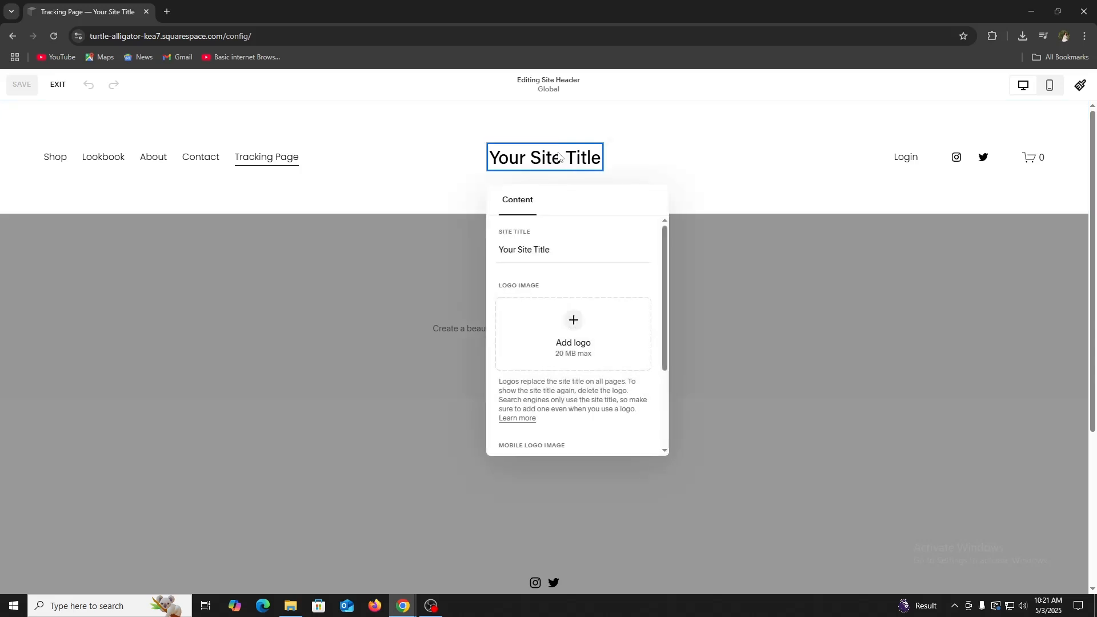
triple_click(553, 253)
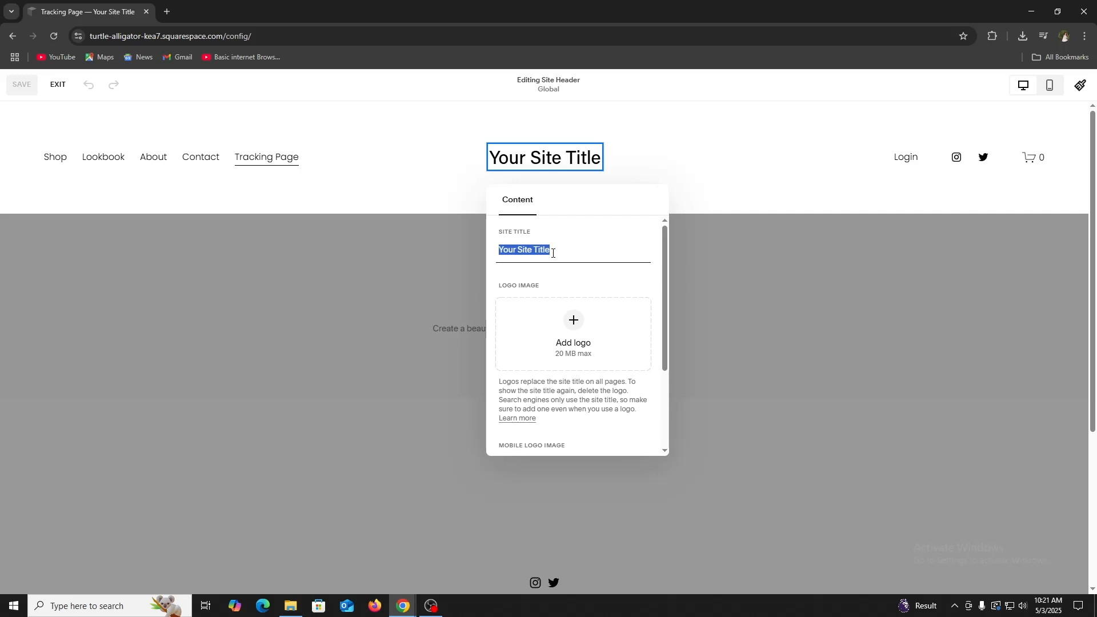
type("Mahiba")
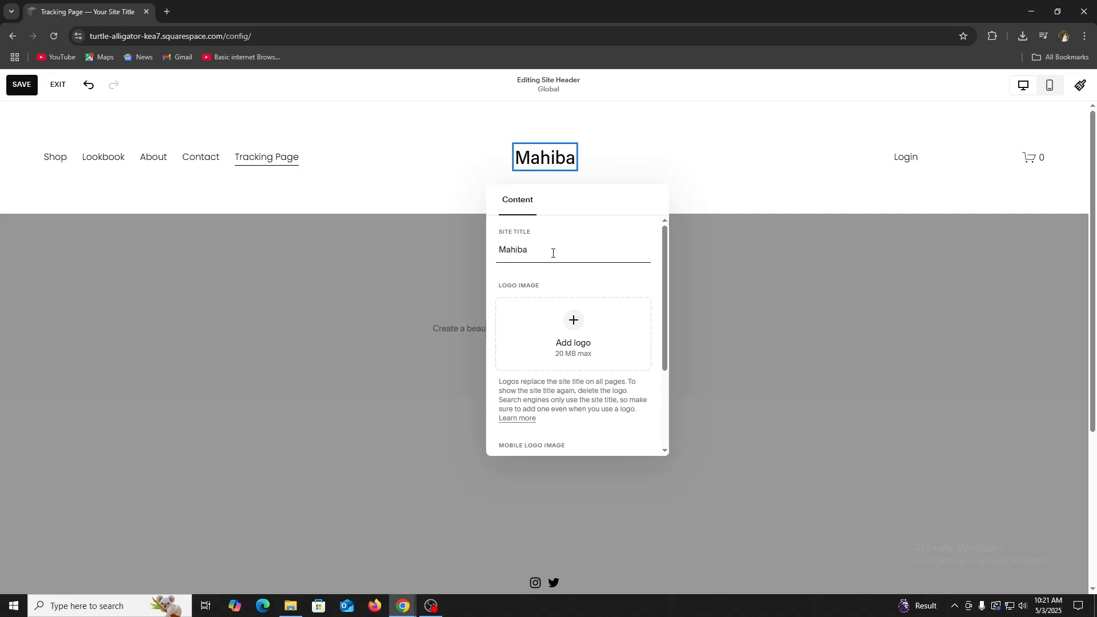
Step: Clear the site title and upload the "ChatGPT Image May 3, 2025" PNG from Downloads as the header logo
left_click(573, 285)
scroll(573, 320, "down", 3)
scroll(644, 404, "up", 3)
left_click(547, 247)
key("ctrl+a")
key("BackSpace")
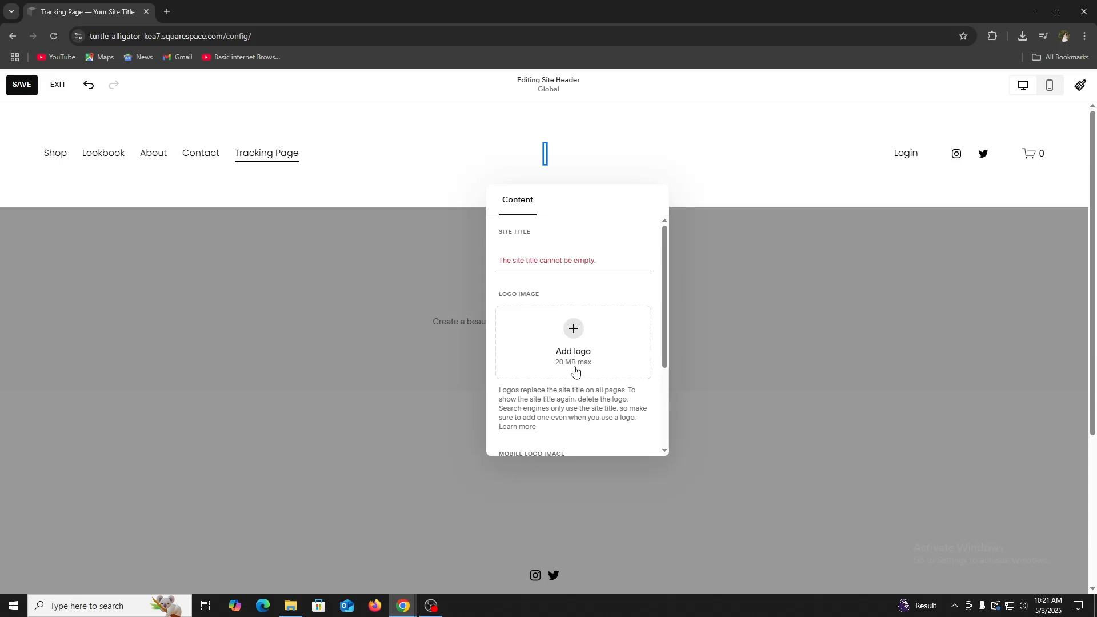
left_click(575, 332)
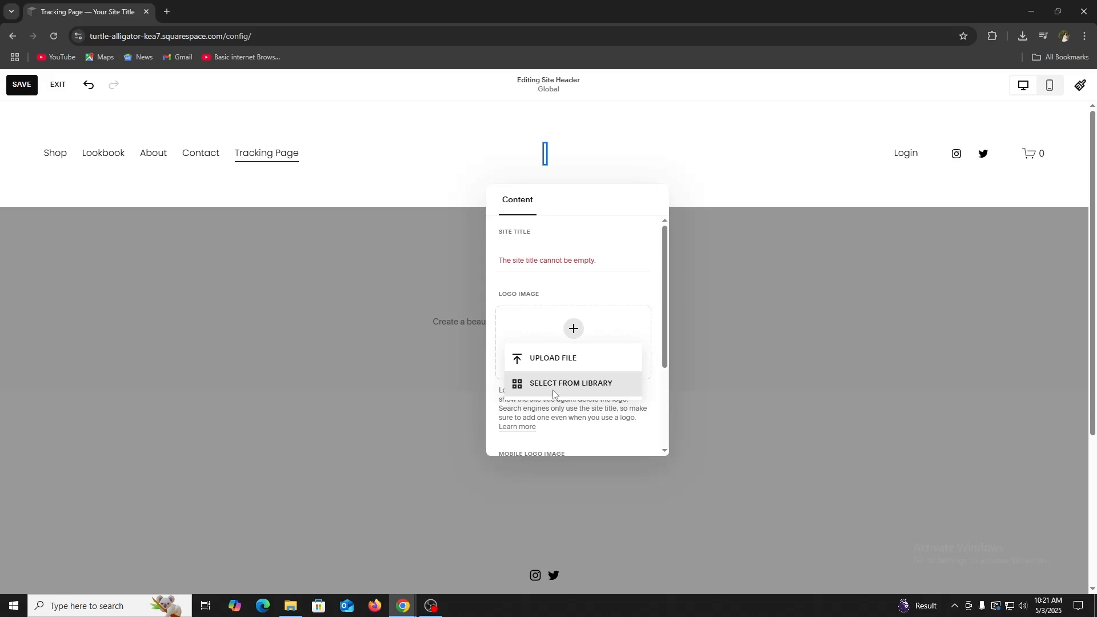
left_click(571, 359)
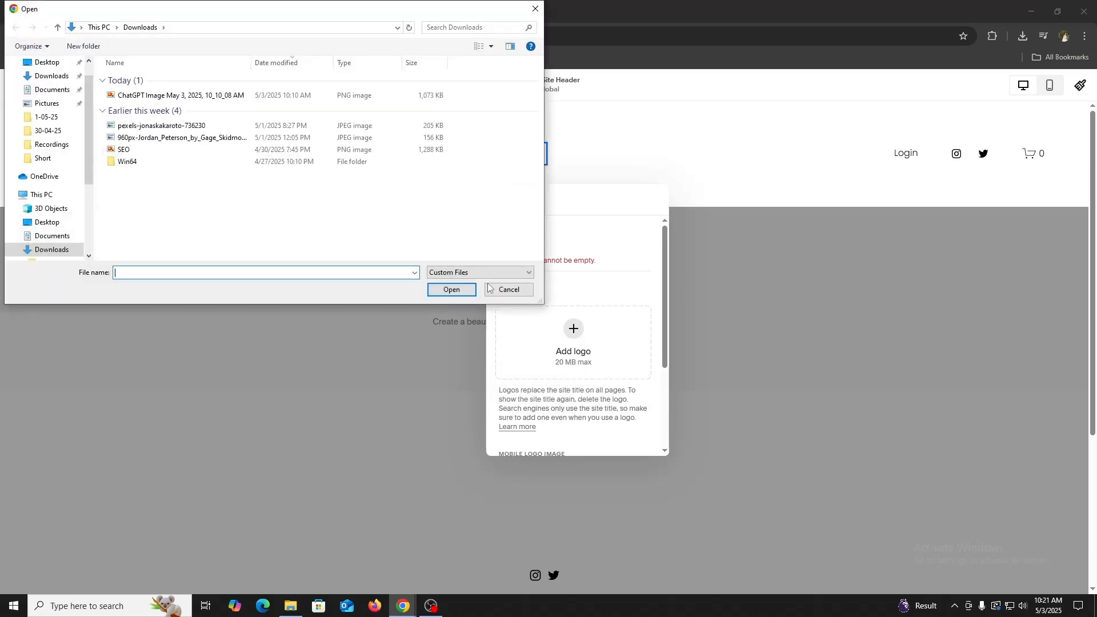
double_click(167, 96)
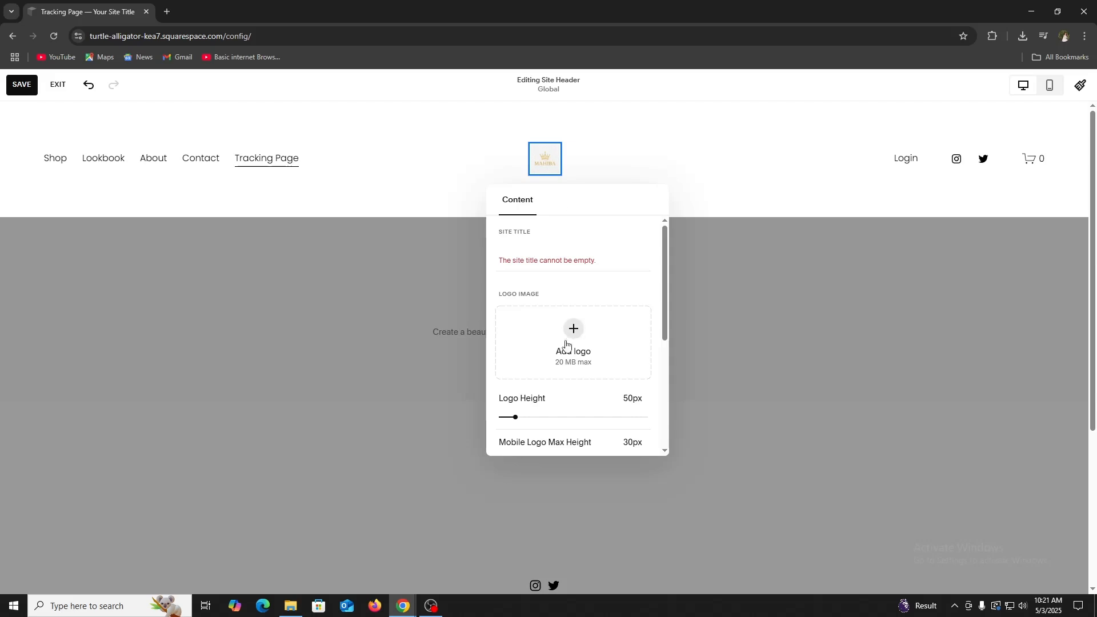
Step: Set the header logo's height to 120px and look over the mobile logo options
scroll(571, 348, "down", 3)
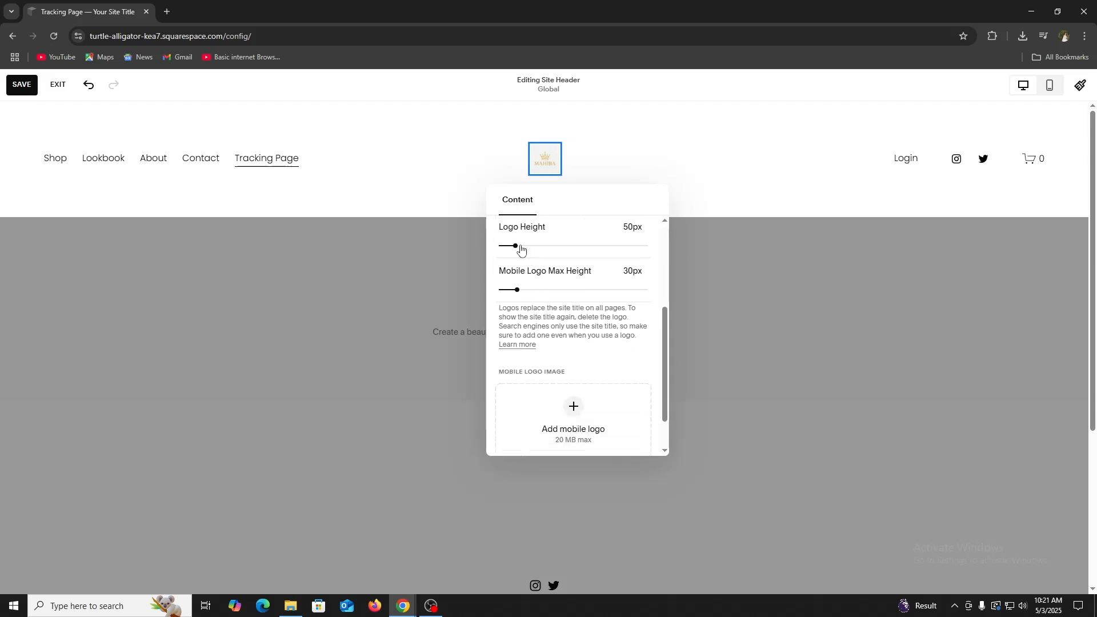
left_click_drag(516, 247, 549, 247)
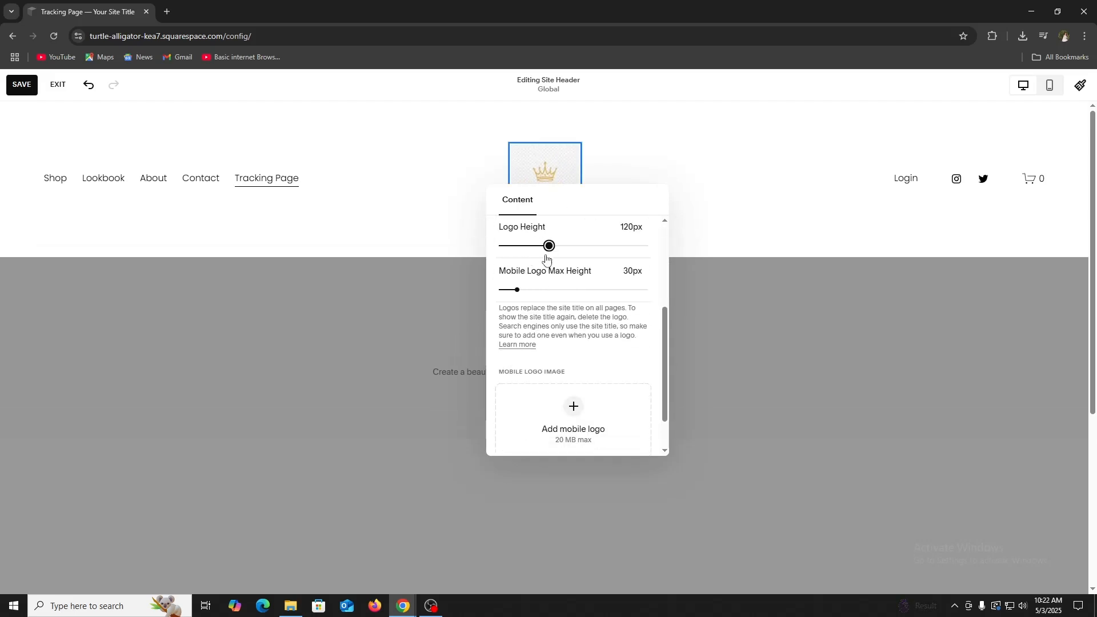
scroll(590, 382, "down", 1)
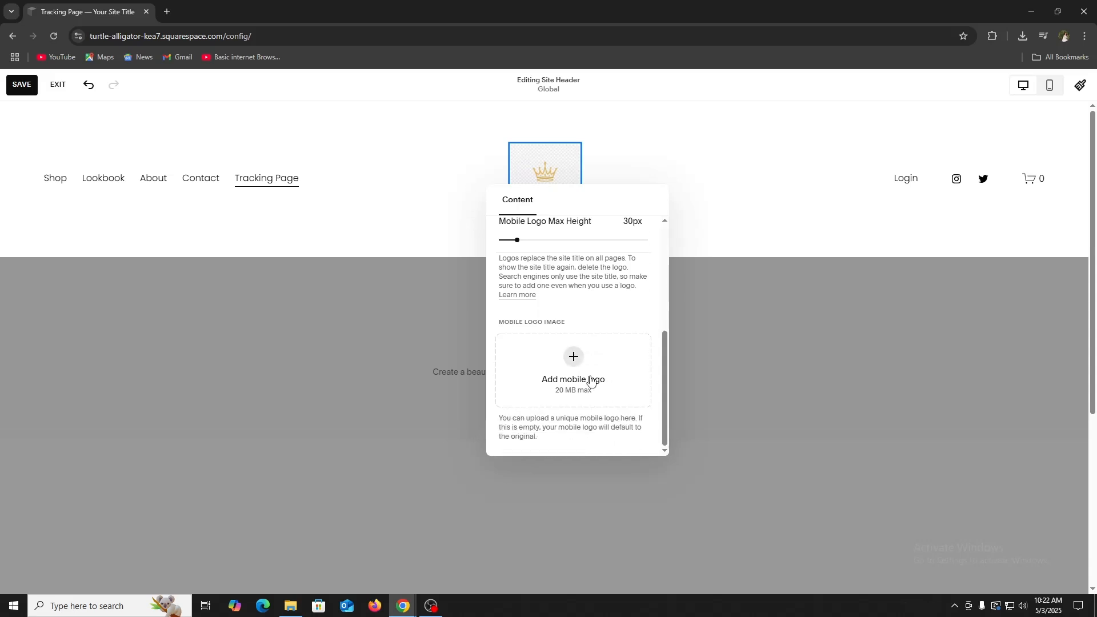
scroll(590, 380, "up", 3)
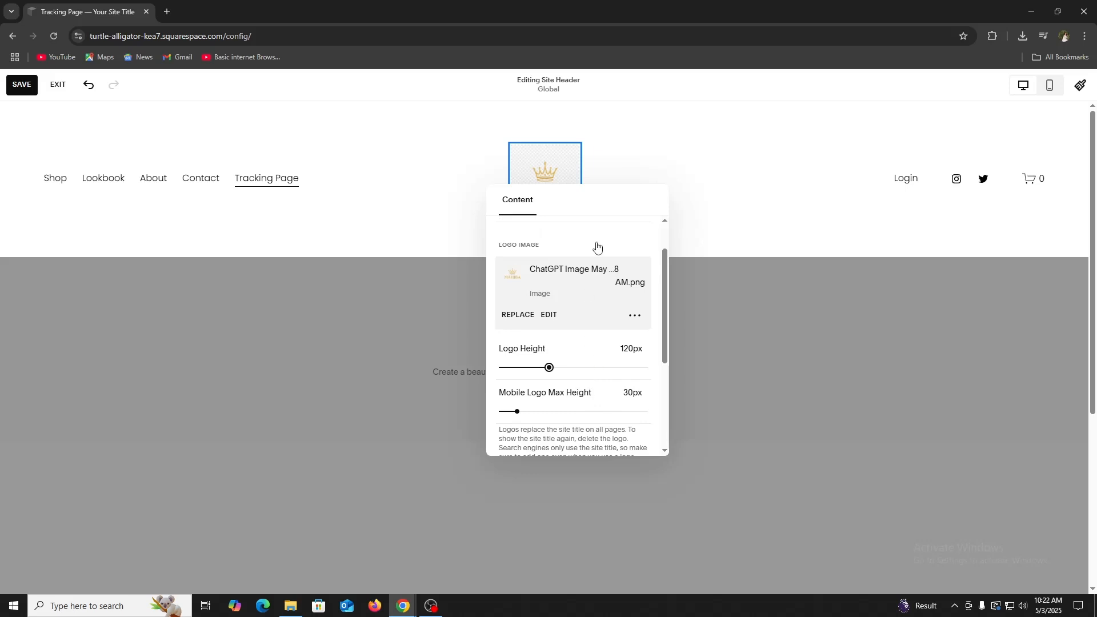
Step: Remove the uploaded header logo and set the site title to "Mahiba"
left_click(634, 316)
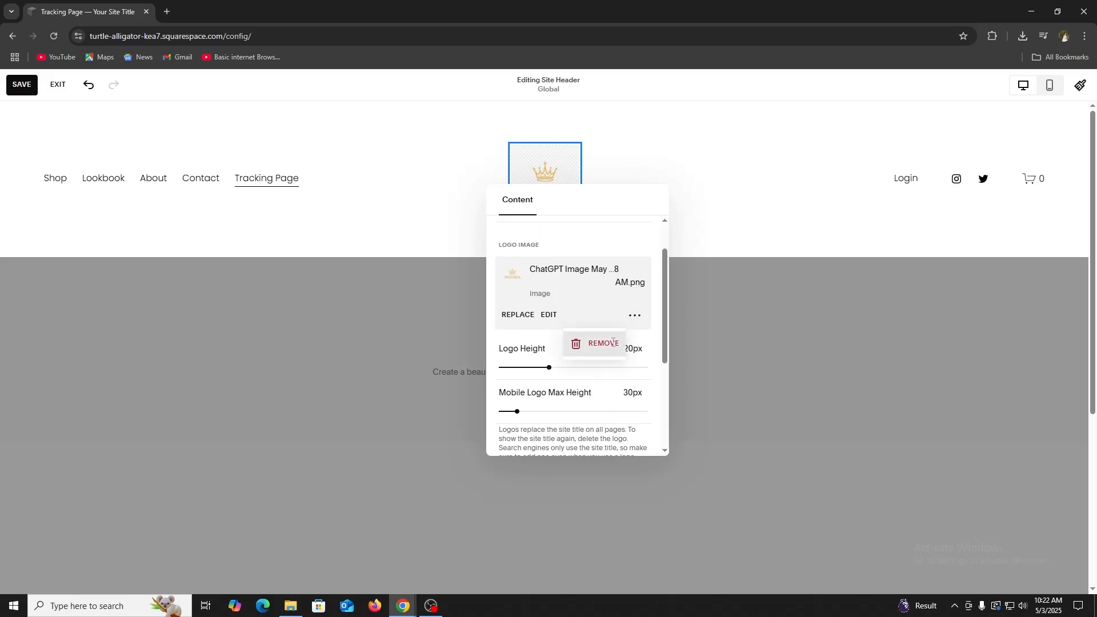
left_click(607, 344)
scroll(591, 366, "up", 1)
left_click(565, 262)
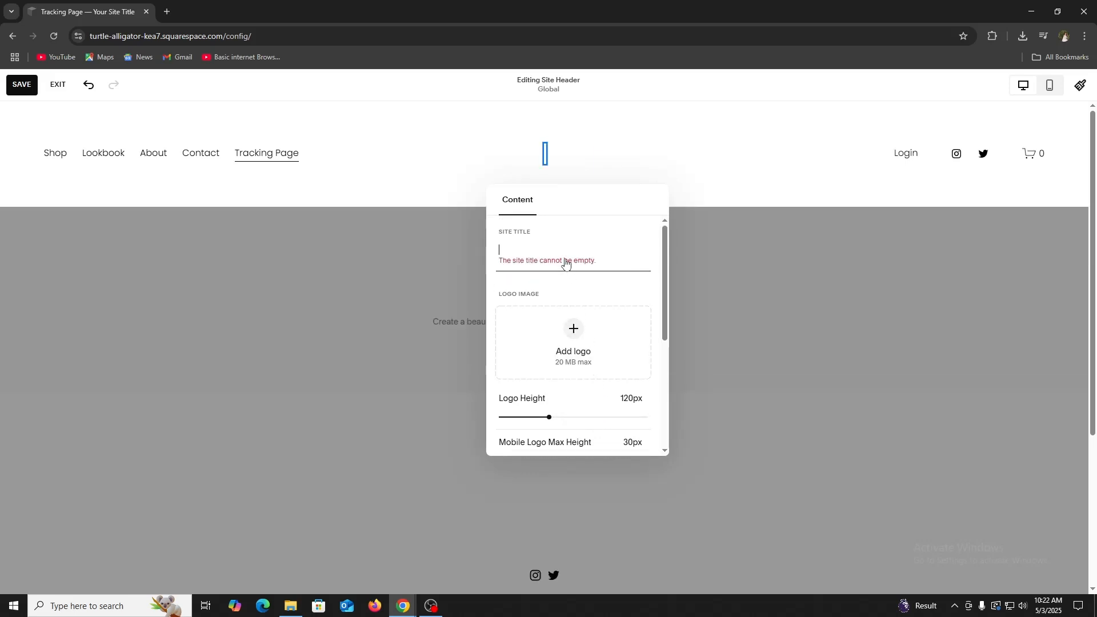
type("Mahiba")
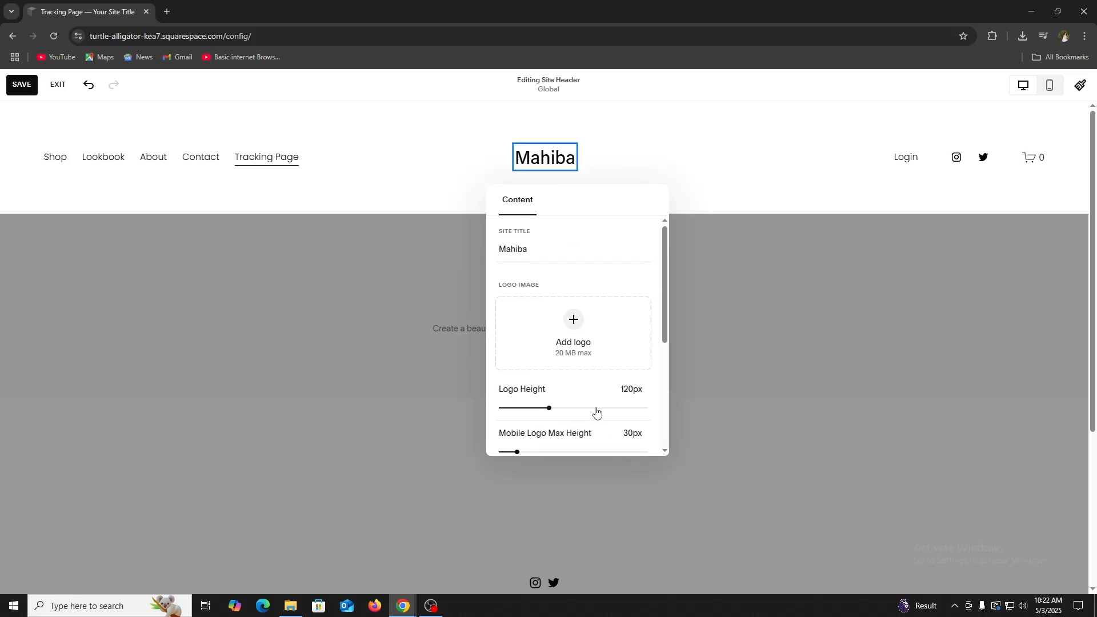
Step: Save the site header changes and leave the editor for the website overview
scroll(597, 412, "down", 4)
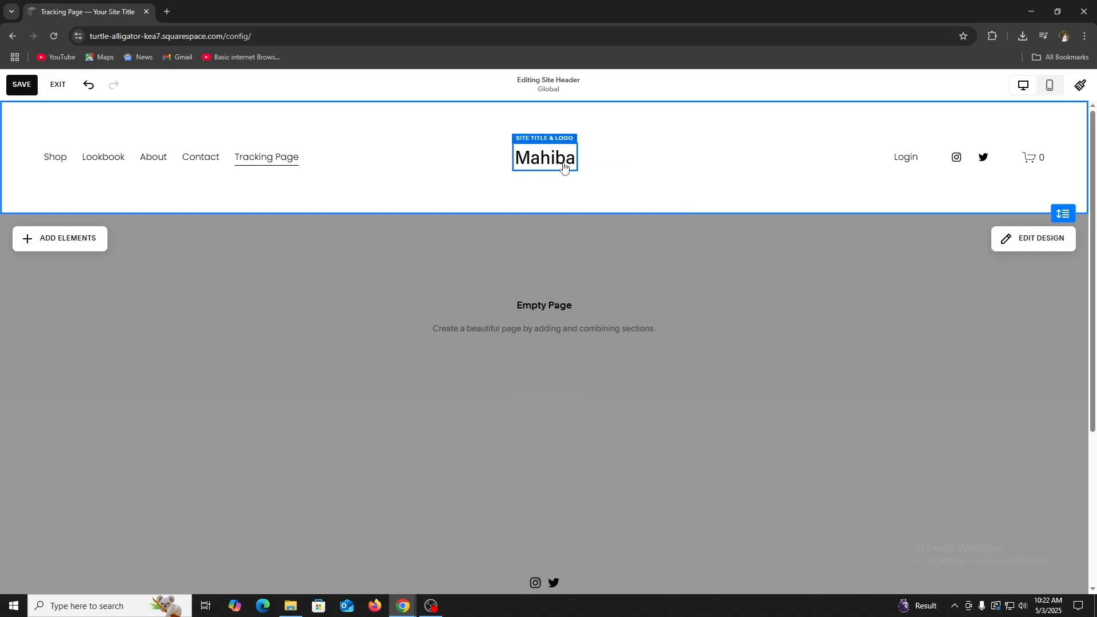
left_click(26, 86)
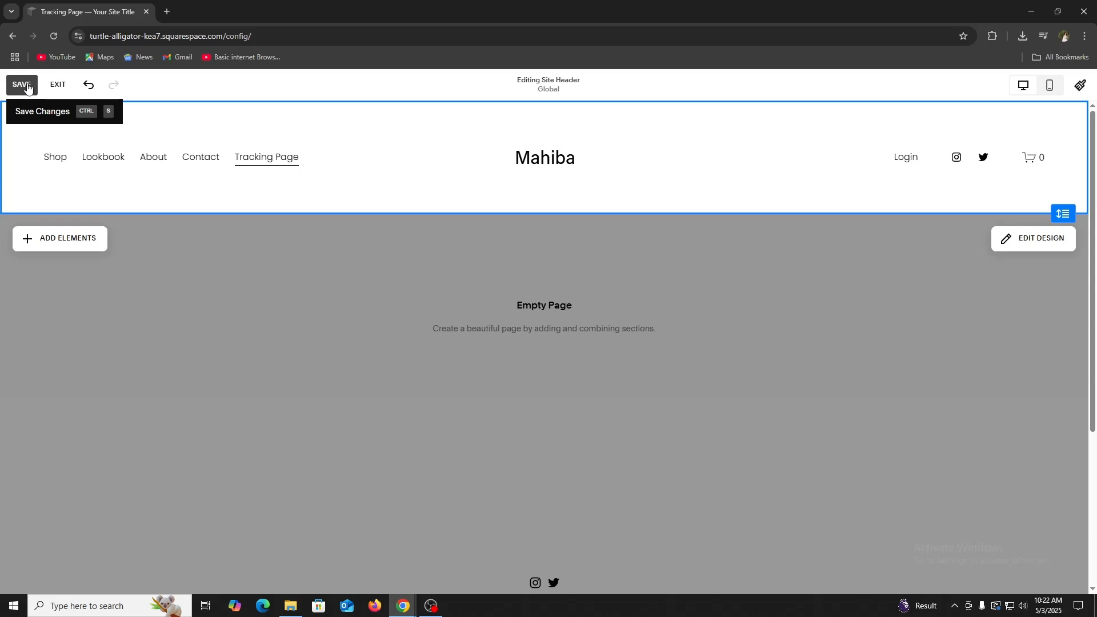
left_click(27, 86)
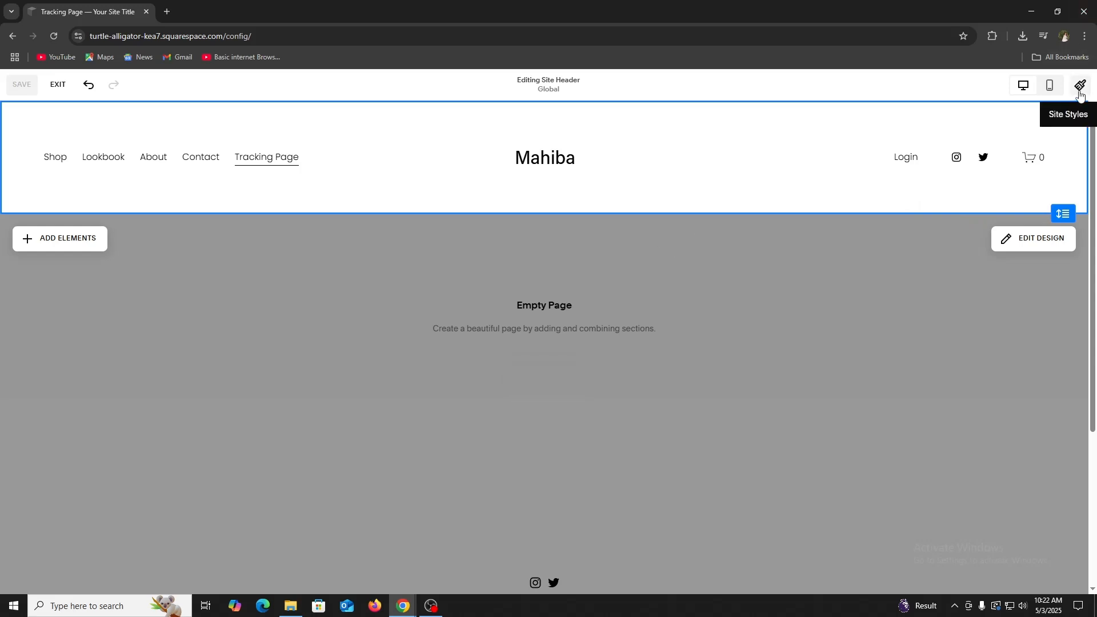
left_click(58, 84)
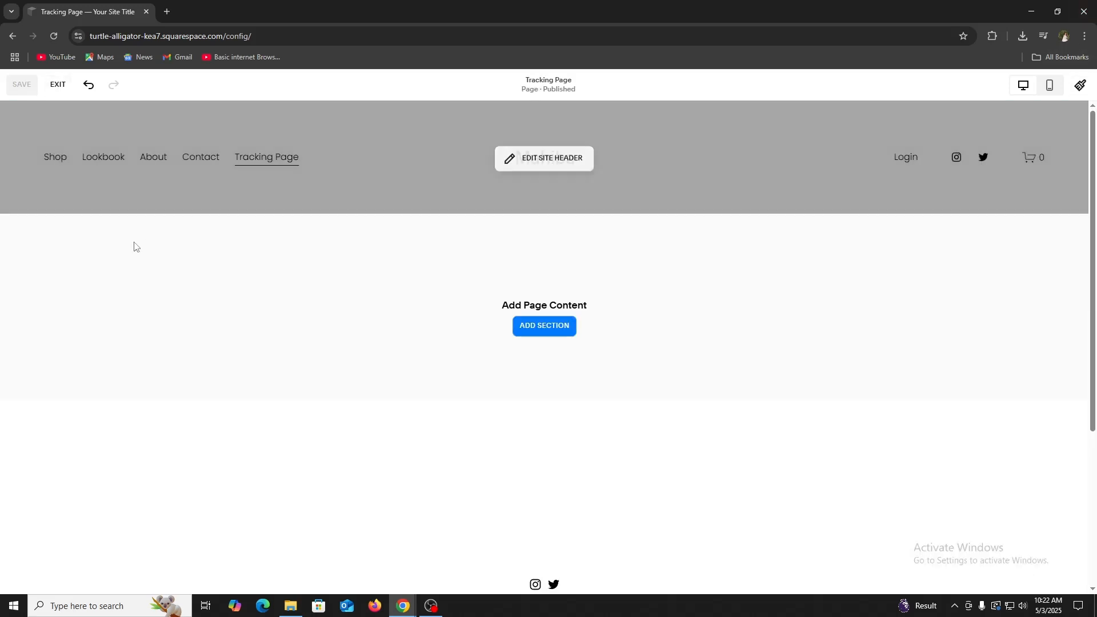
scroll(372, 355, "down", 4)
scroll(404, 265, "up", 4)
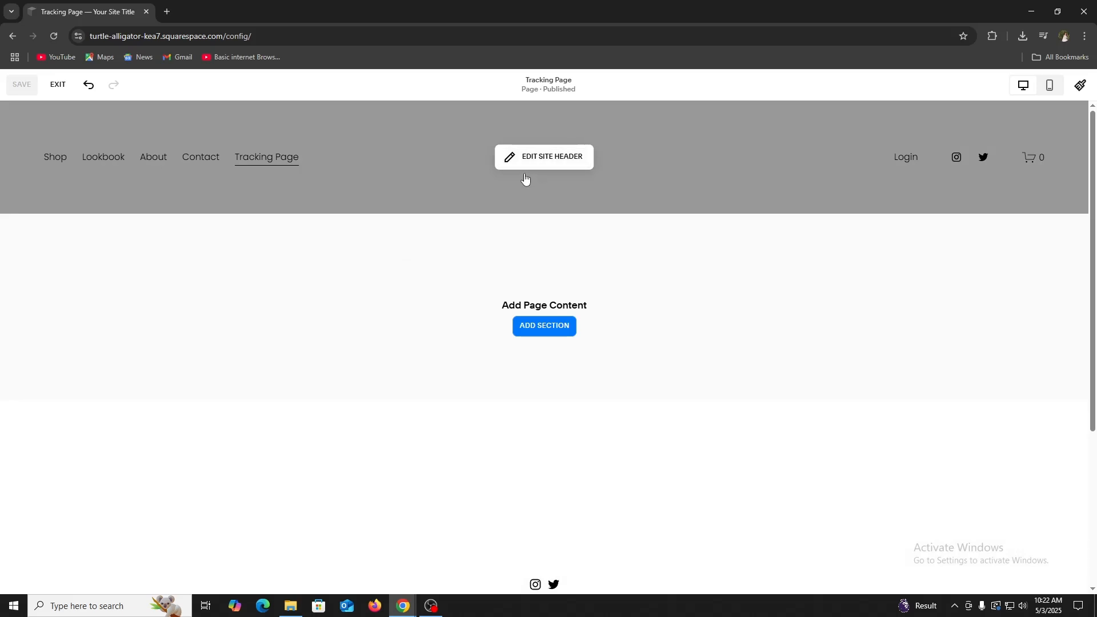
left_click(60, 91)
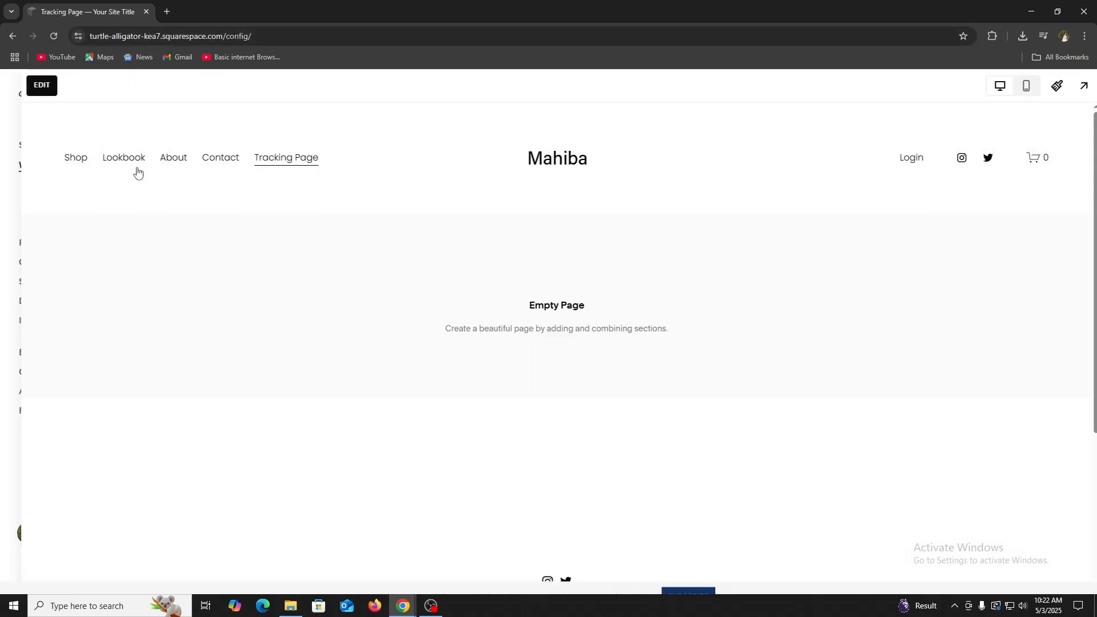
left_click(176, 104)
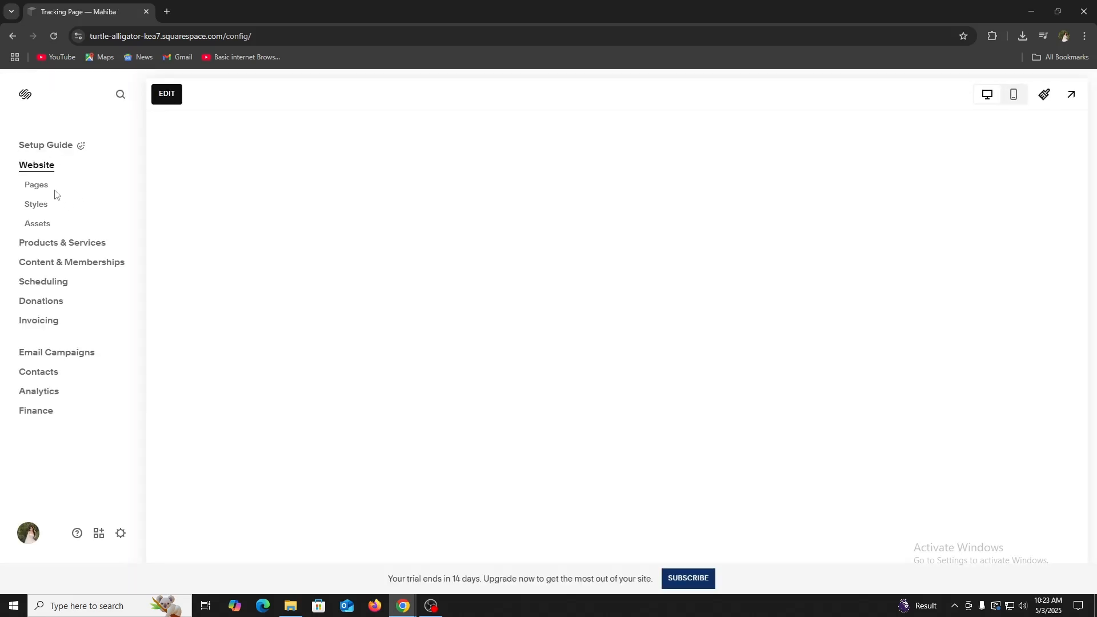
Step: Open the Lookbook page from the site's main navigation pages and start editing it
left_click(34, 183)
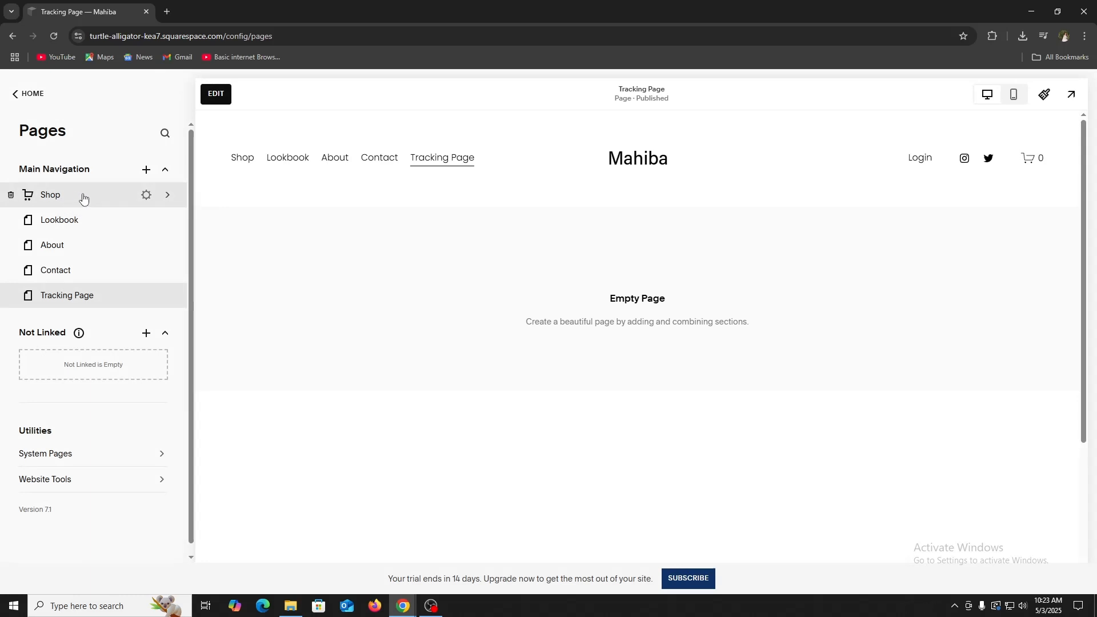
left_click(73, 224)
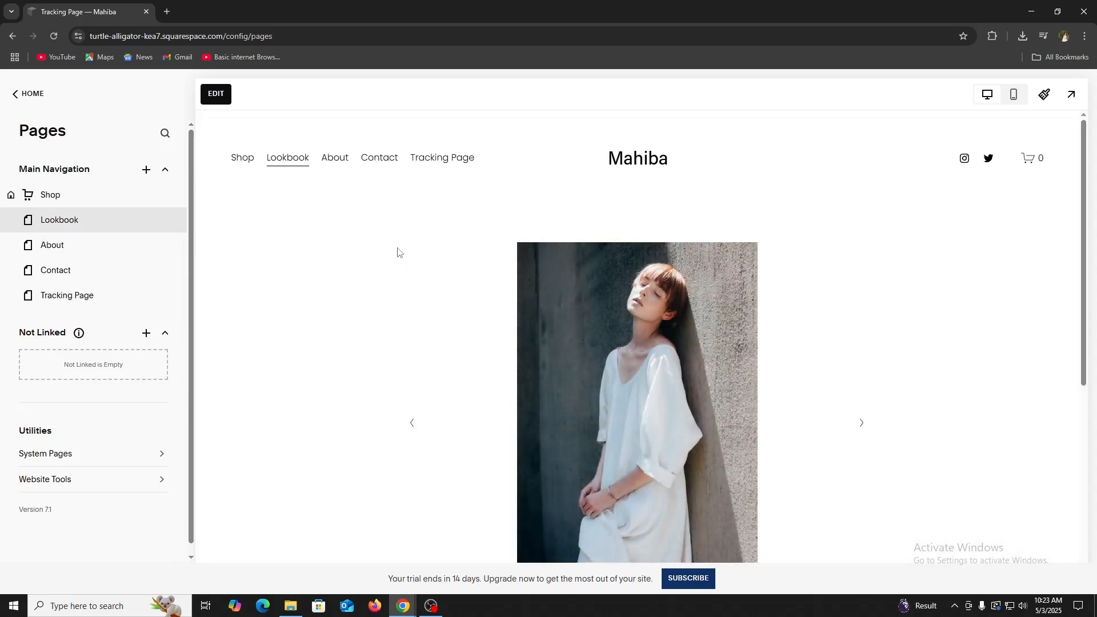
scroll(550, 300, "down", 4)
scroll(577, 283, "up", 4)
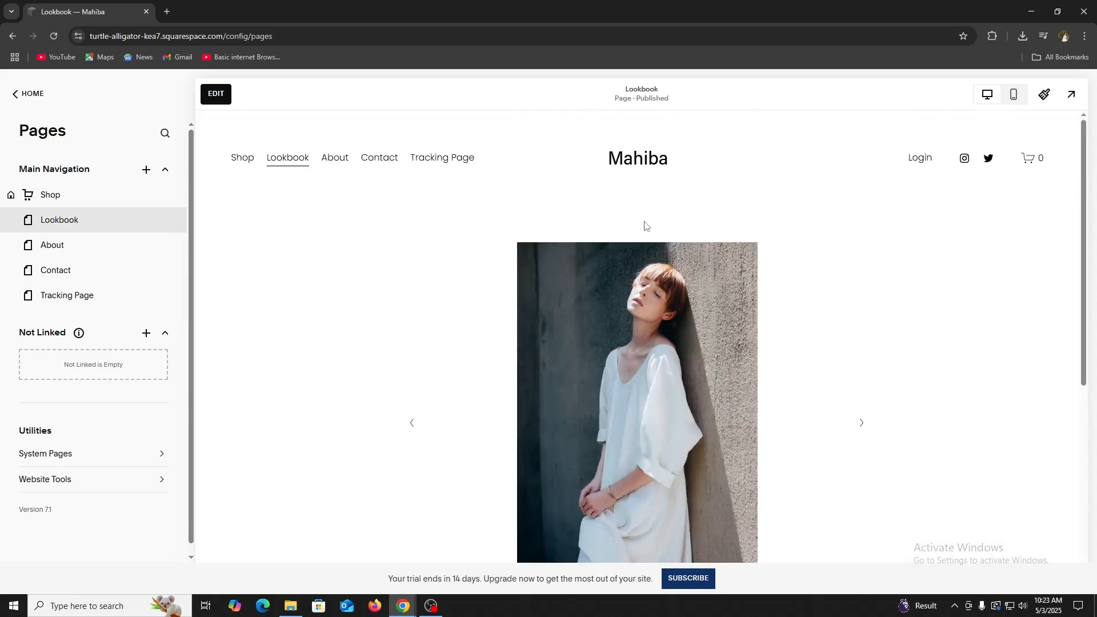
left_click(216, 93)
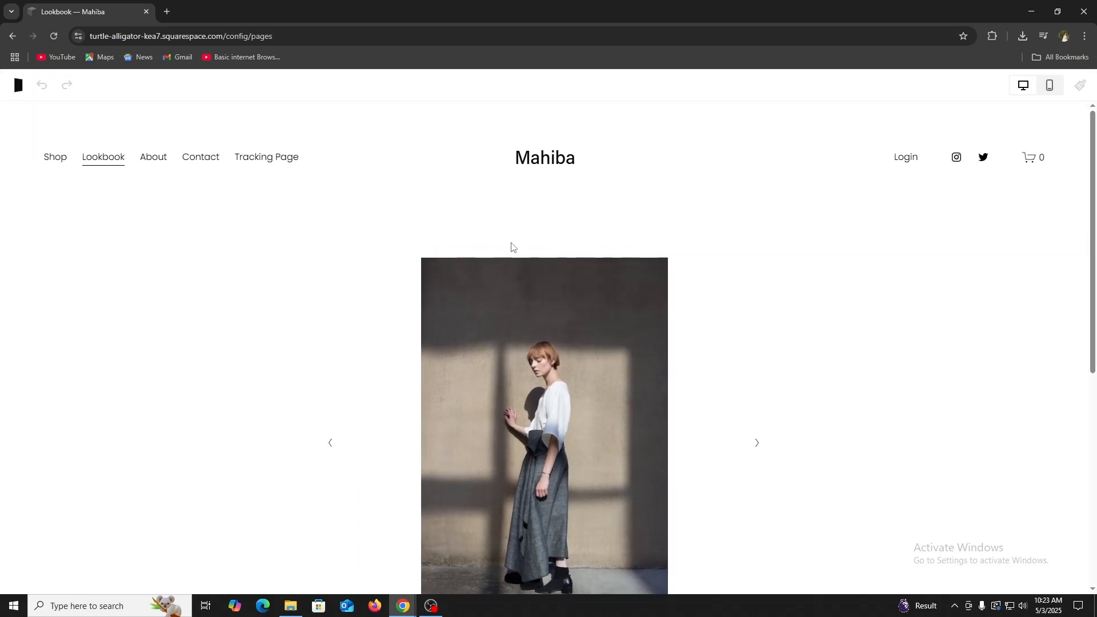
Step: Add a blank section below the image slideshow on the Lookbook page
scroll(598, 252, "down", 5)
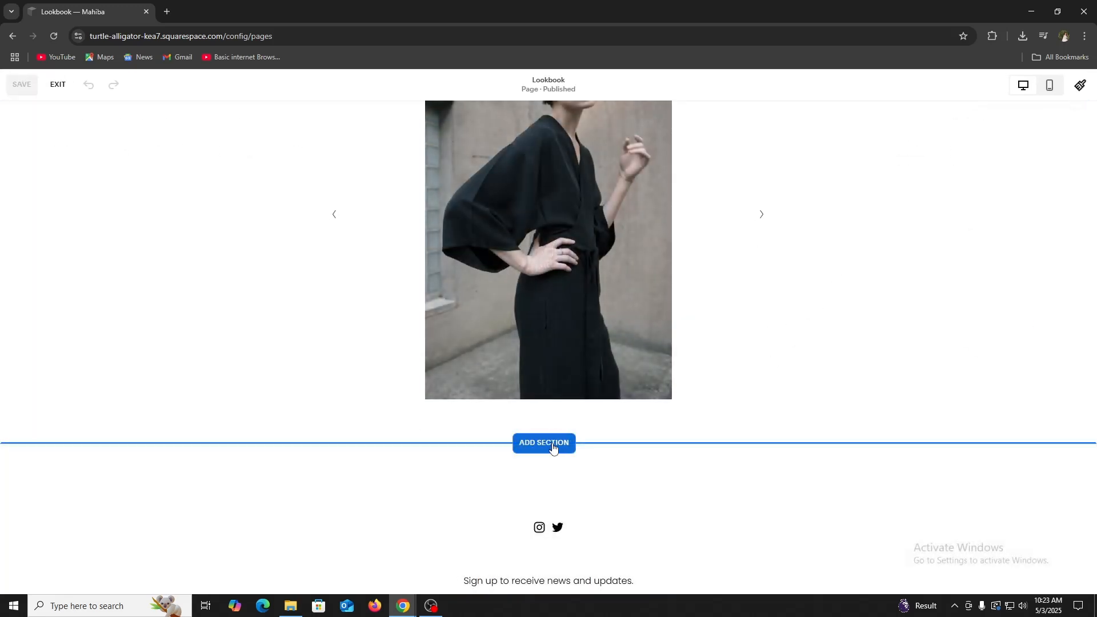
left_click(550, 443)
scroll(586, 418, "down", 2)
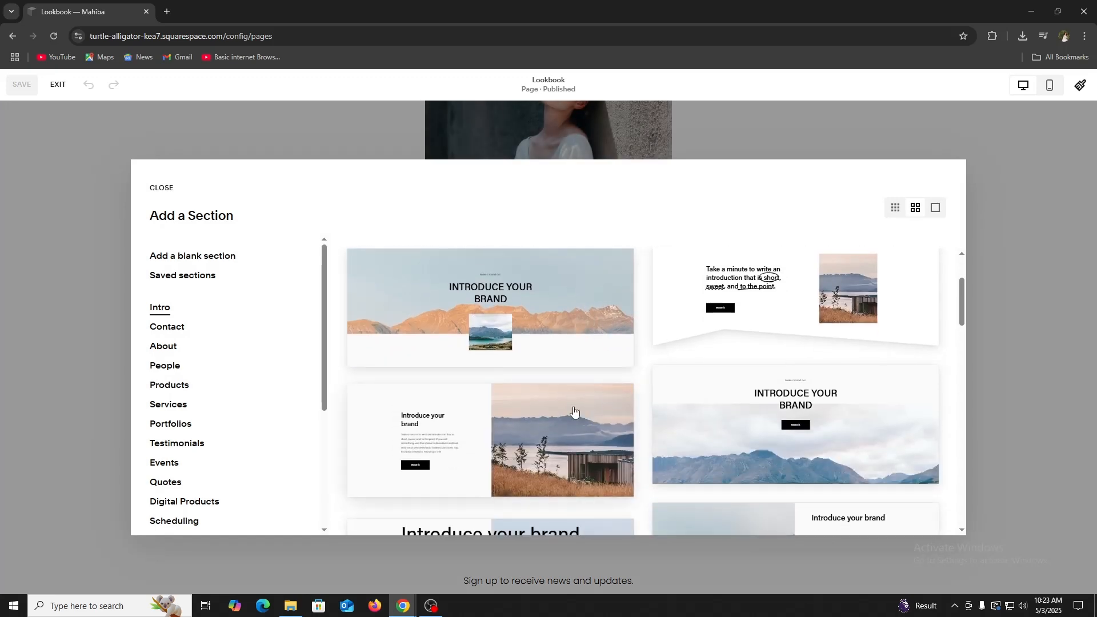
scroll(686, 417, "down", 4)
scroll(669, 355, "down", 4)
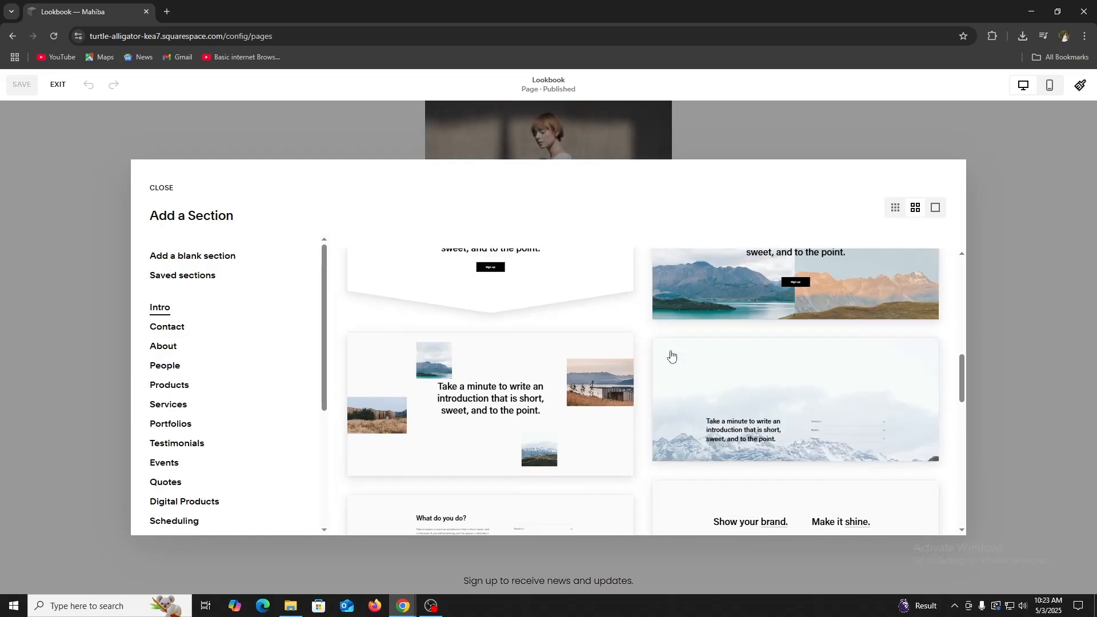
scroll(671, 355, "up", 3)
scroll(671, 356, "up", 3)
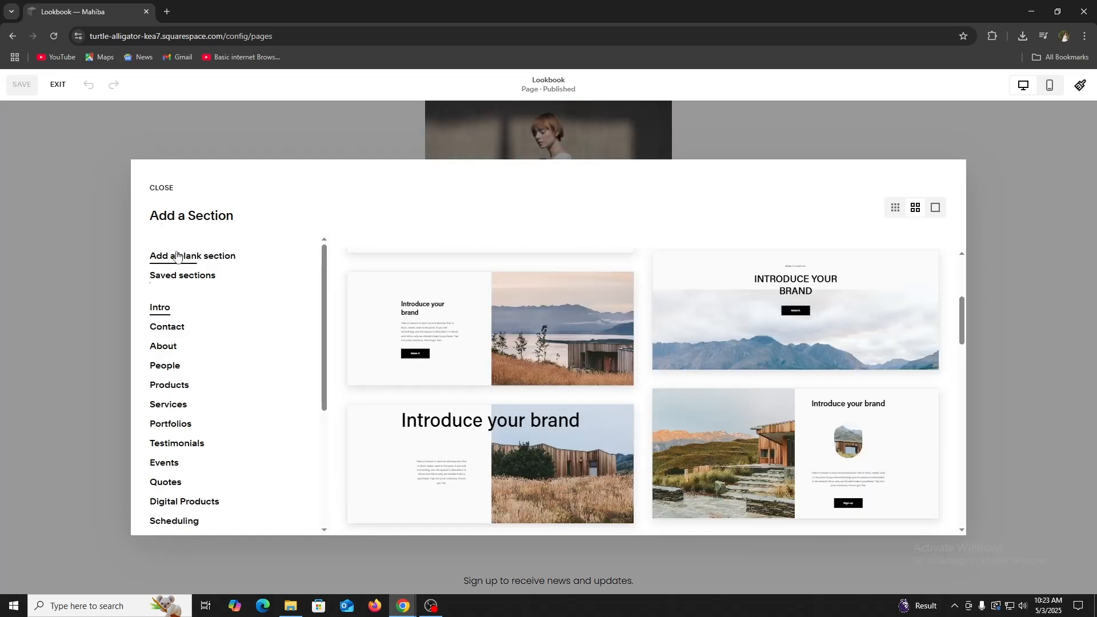
left_click(225, 258)
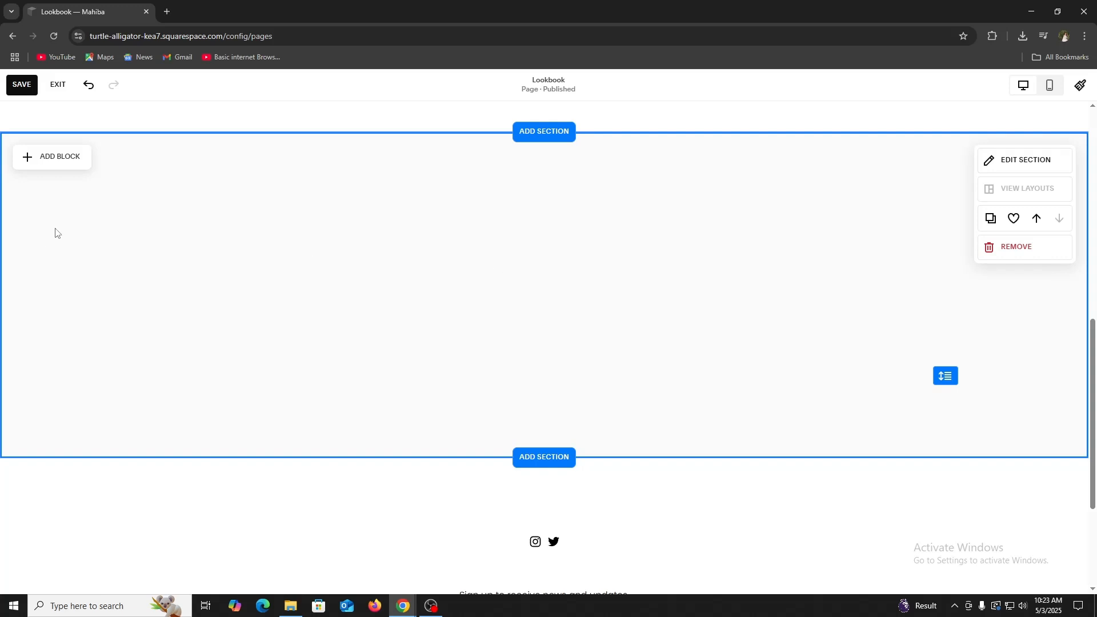
Step: Examine the block types available for the new Lookbook section, from Basic through Business and Integrations to Premium
left_click(59, 161)
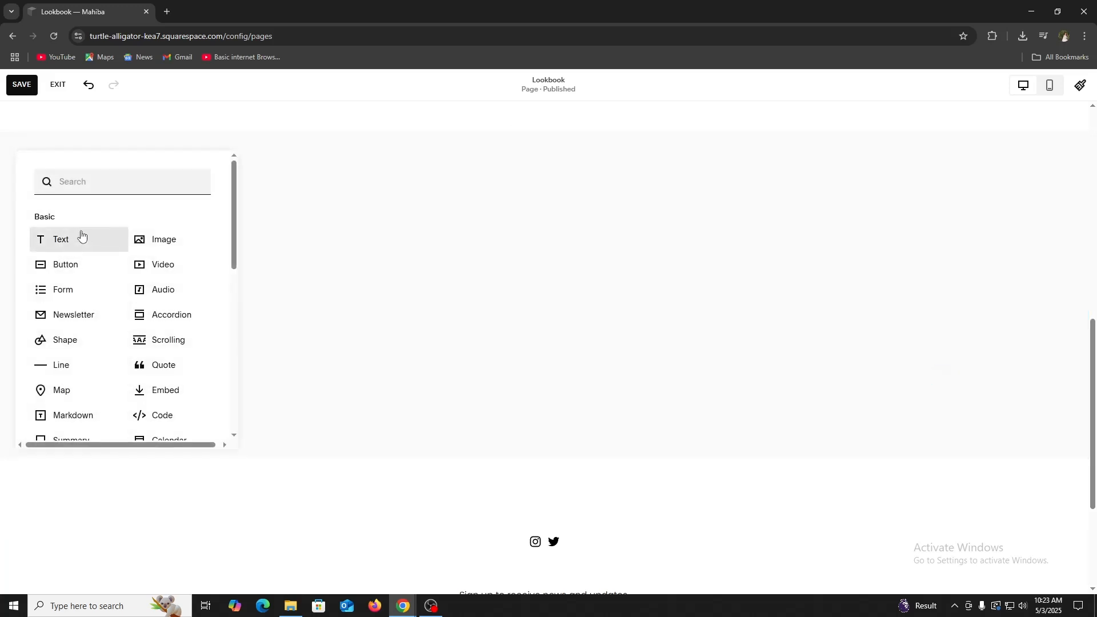
scroll(91, 254, "down", 4)
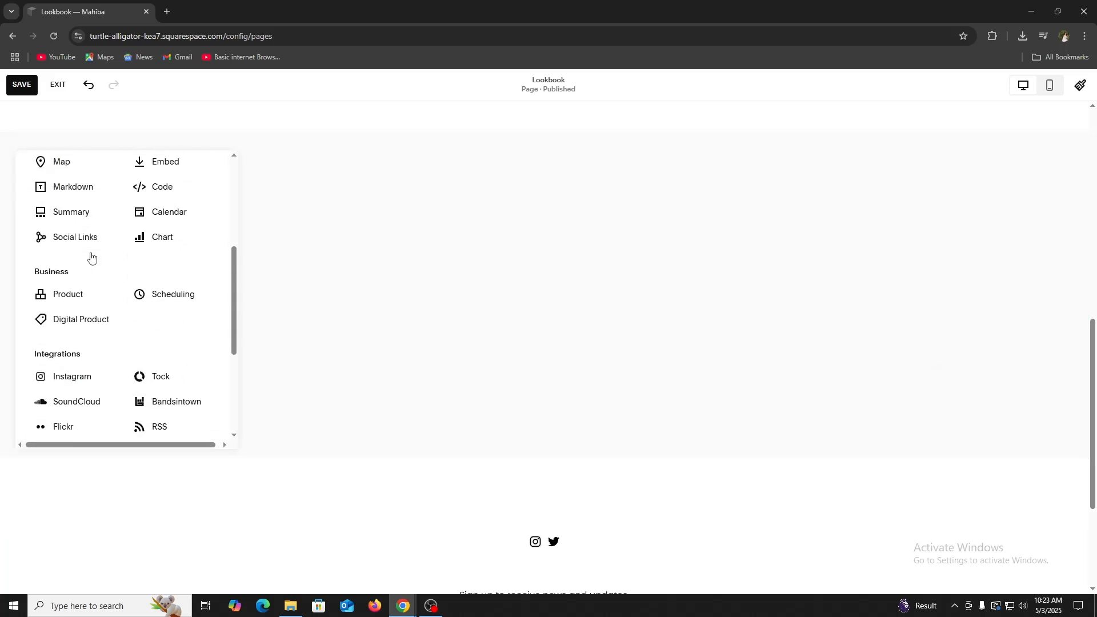
scroll(91, 254, "up", 4)
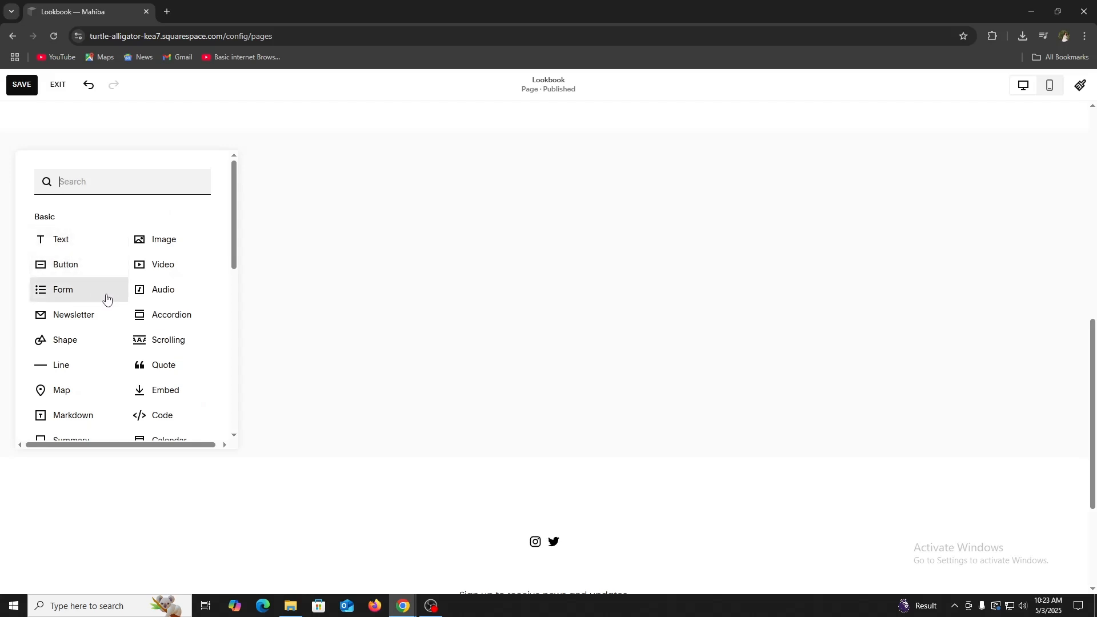
scroll(106, 297, "down", 1)
scroll(91, 294, "down", 1)
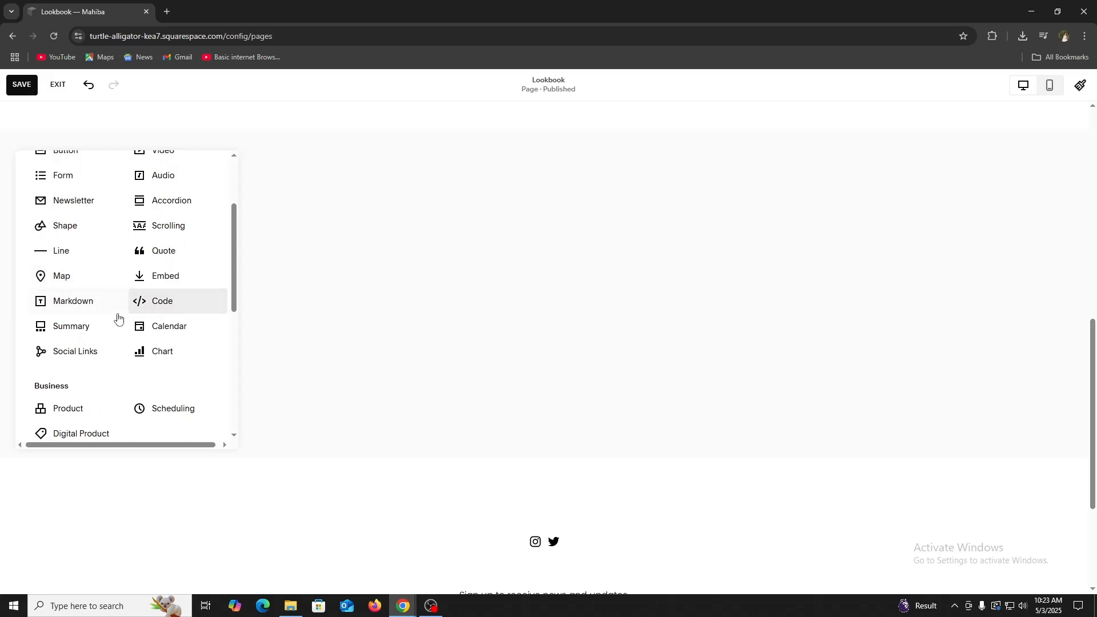
scroll(118, 319, "down", 1)
scroll(114, 320, "down", 1)
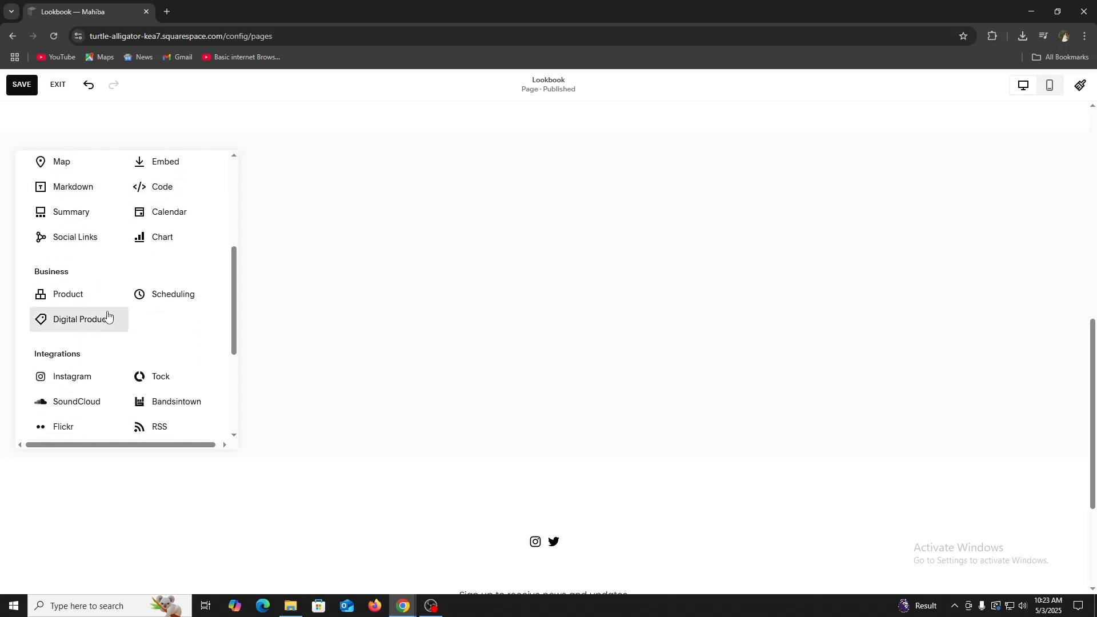
scroll(110, 314, "down", 3)
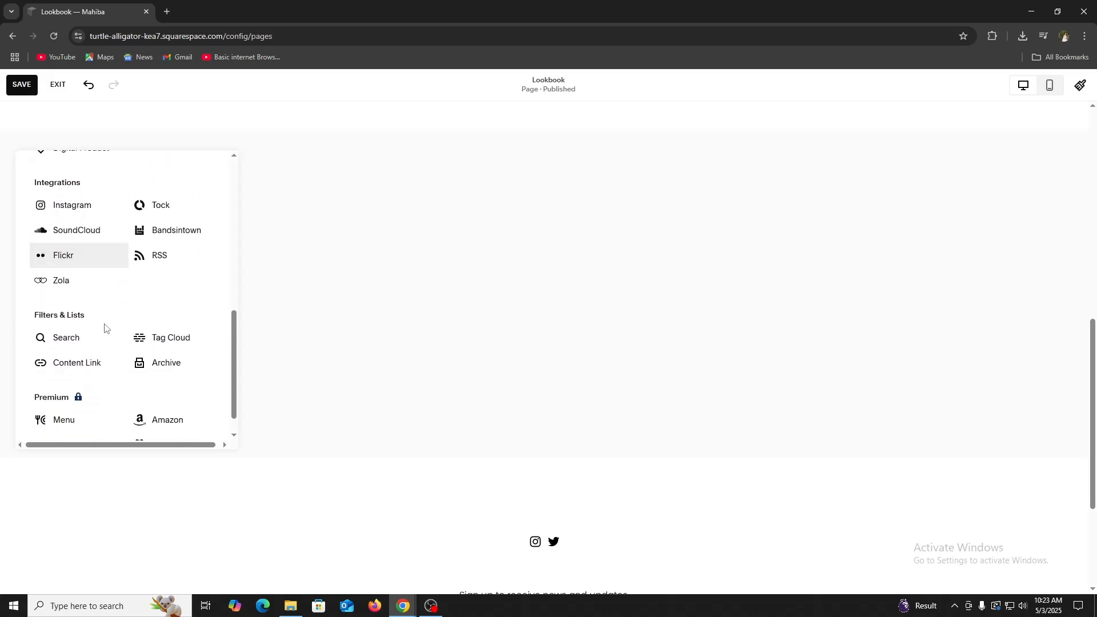
scroll(100, 344, "down", 2)
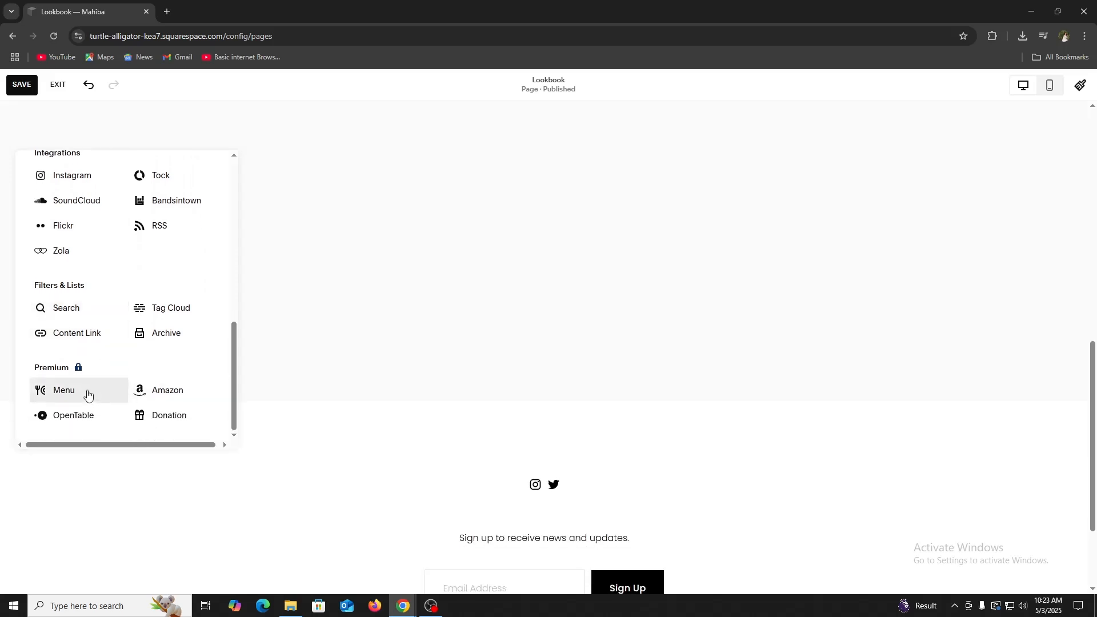
left_click_drag(44, 366, 69, 368)
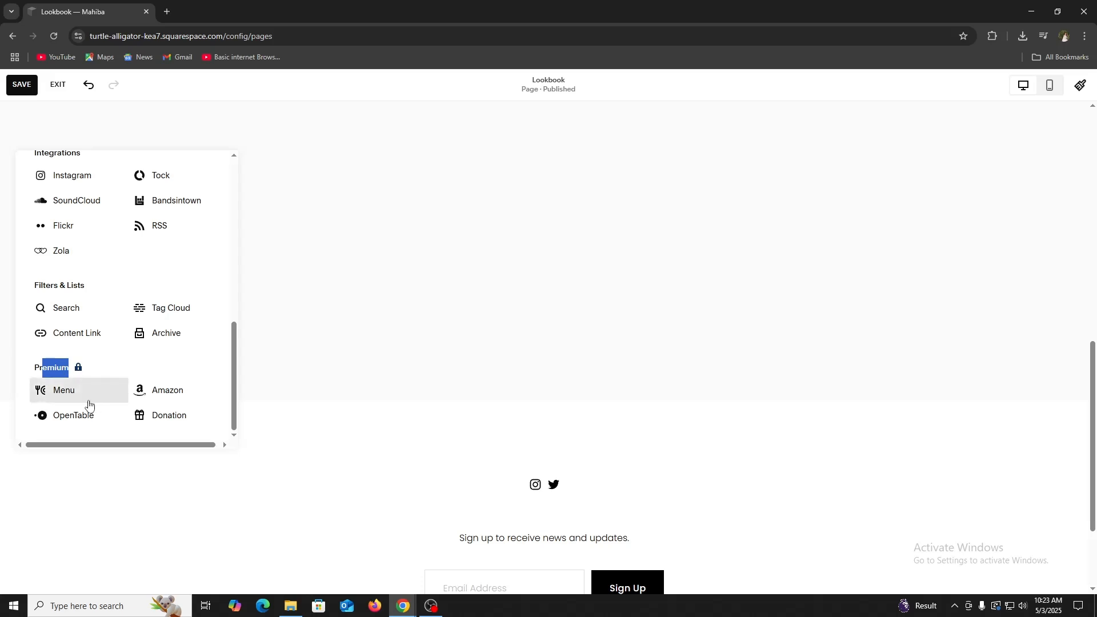
Step: Add a Product block from the Business group to the new section on the Lookbook page
left_click(50, 365)
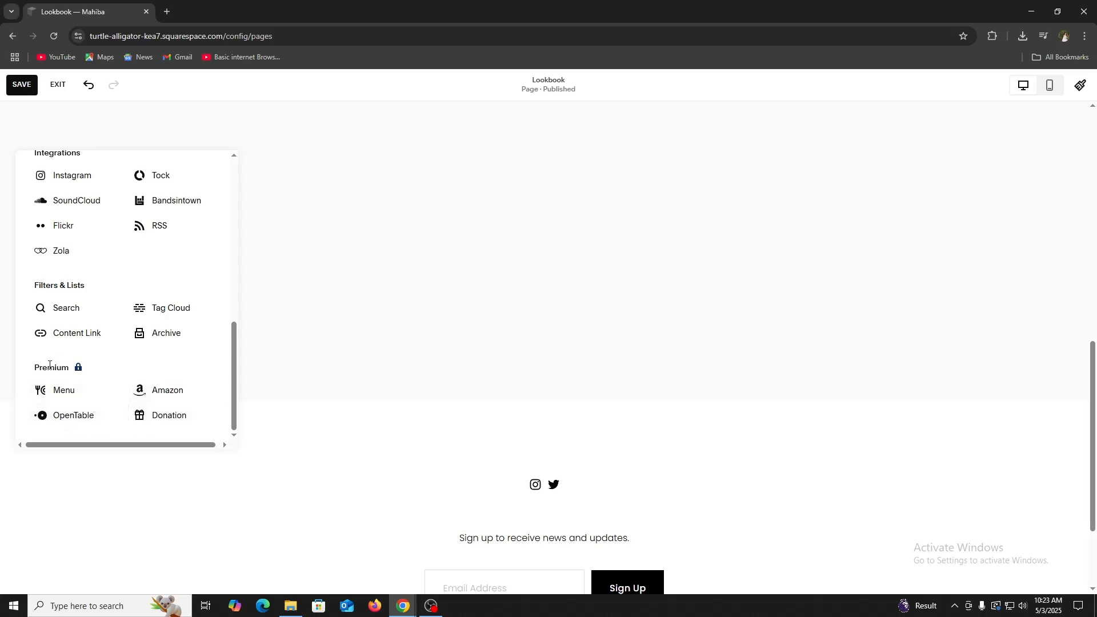
scroll(134, 372, "up", 2)
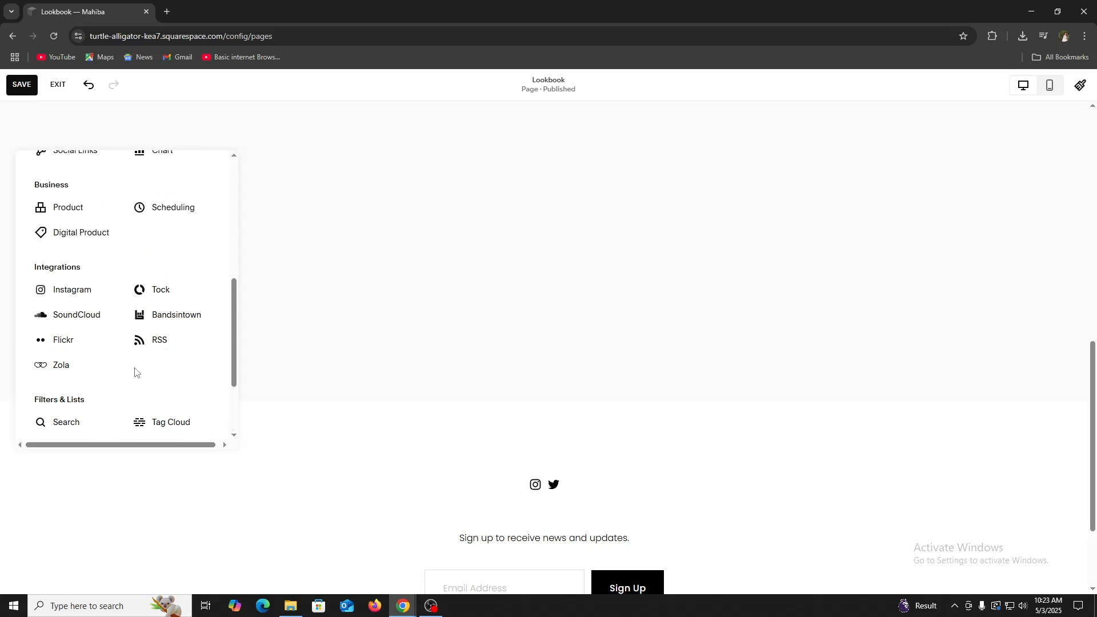
scroll(86, 354, "up", 2)
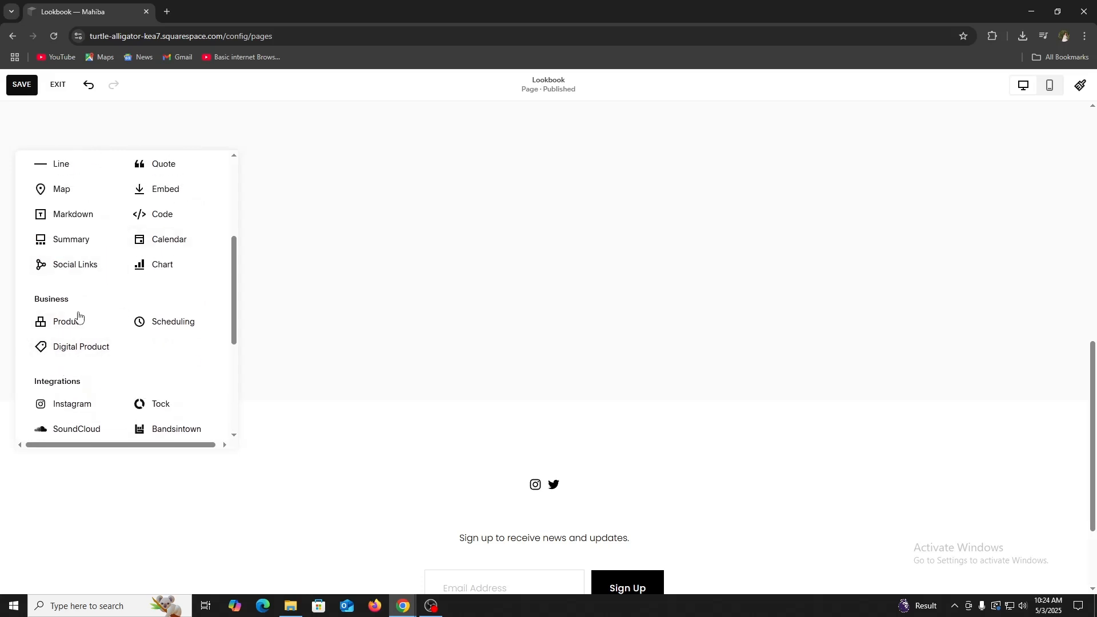
double_click(47, 301)
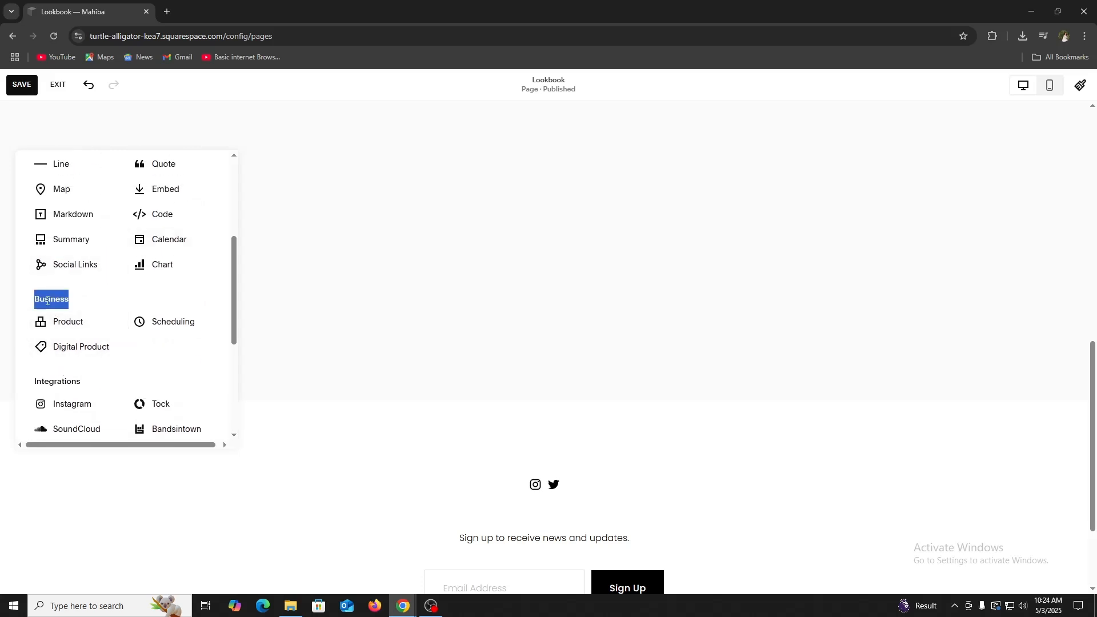
left_click(52, 299)
double_click(52, 299)
left_click(52, 299)
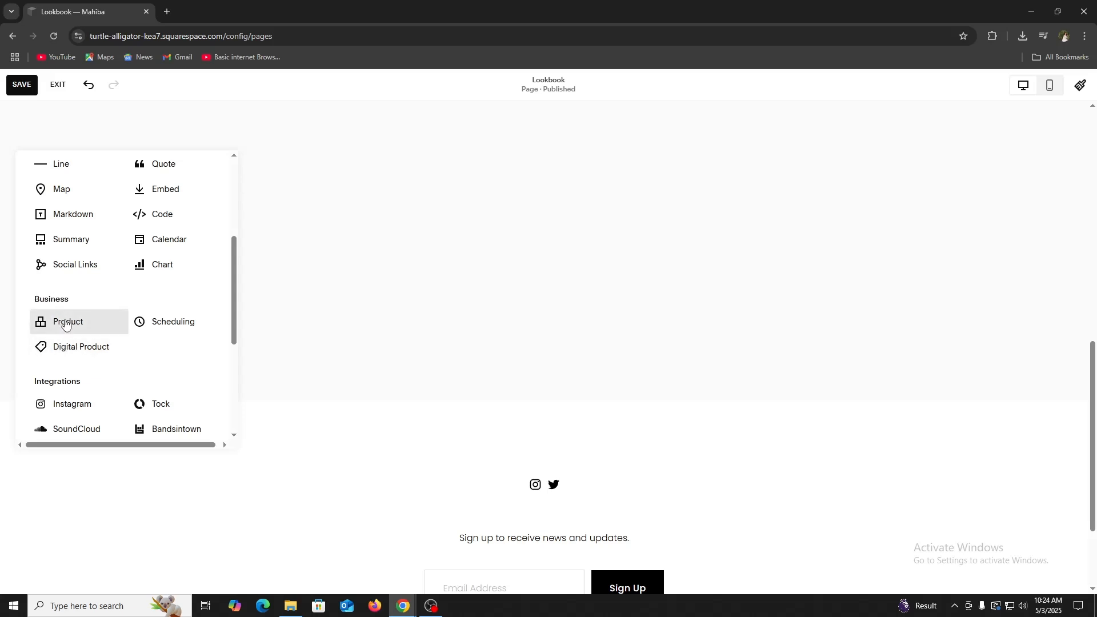
left_click(65, 321)
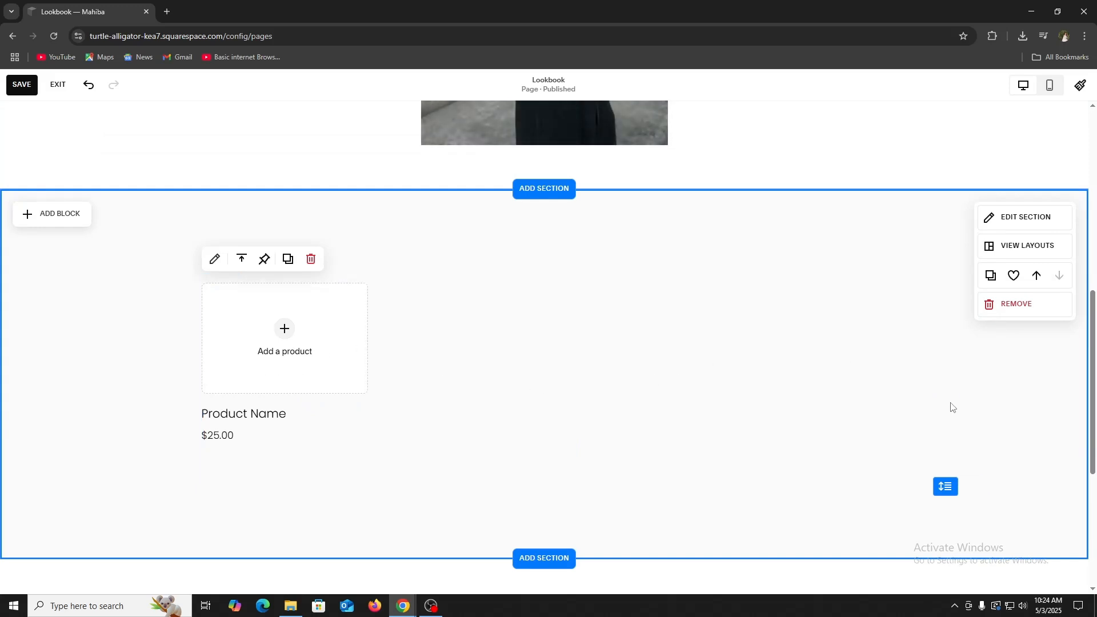
Step: Dismiss the mobile view reminder and apply the third suggested layout to the product section
scroll(650, 391, "up", 7)
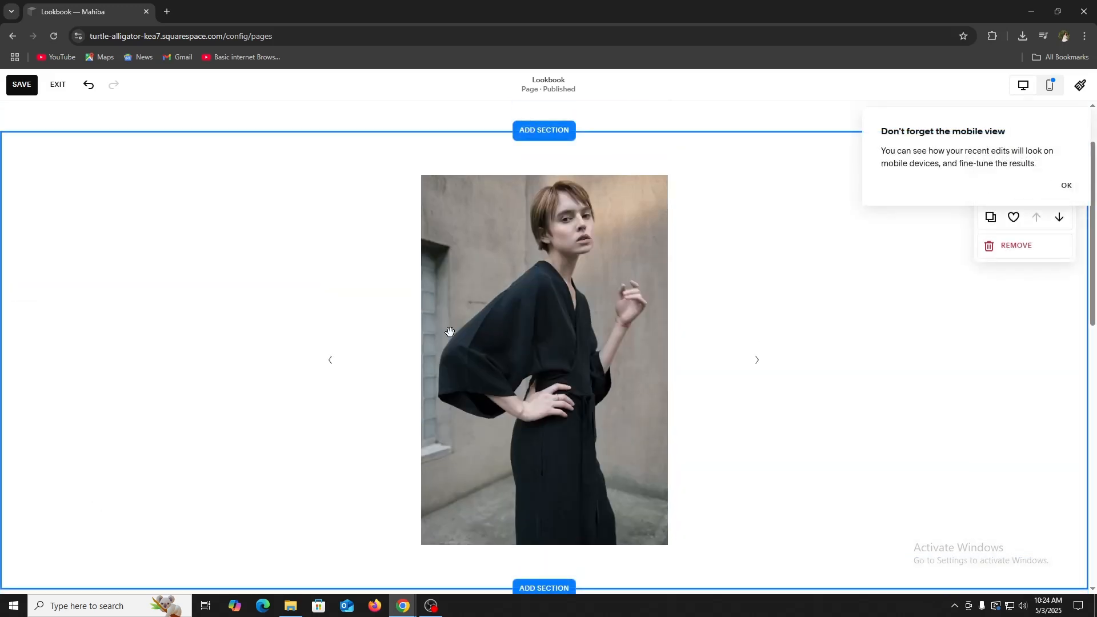
scroll(549, 343, "down", 7)
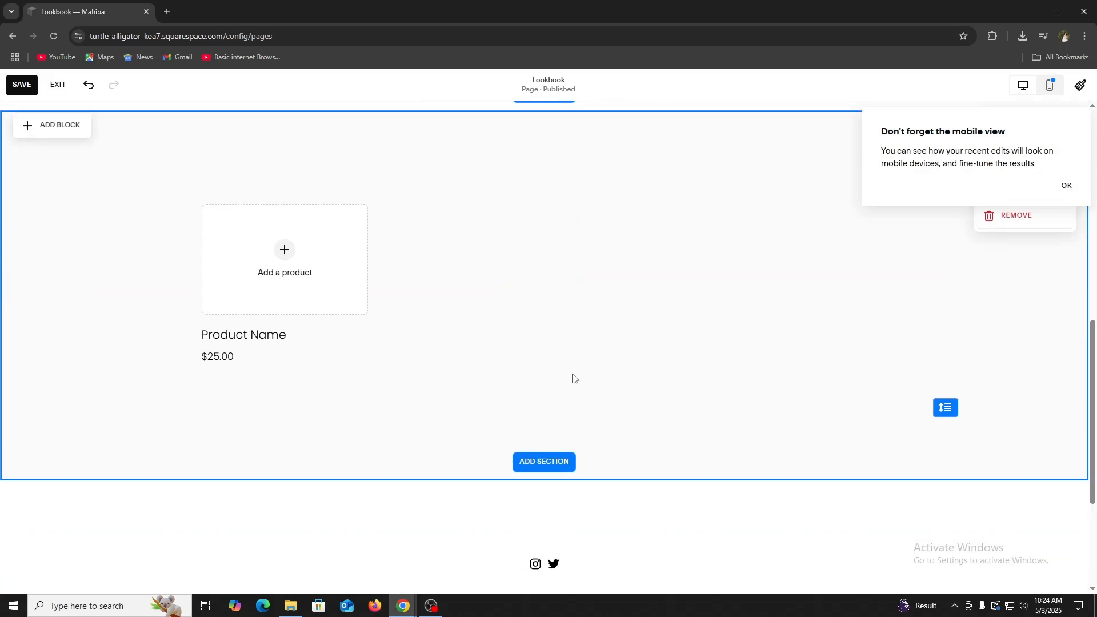
scroll(570, 379, "up", 7)
scroll(595, 299, "down", 8)
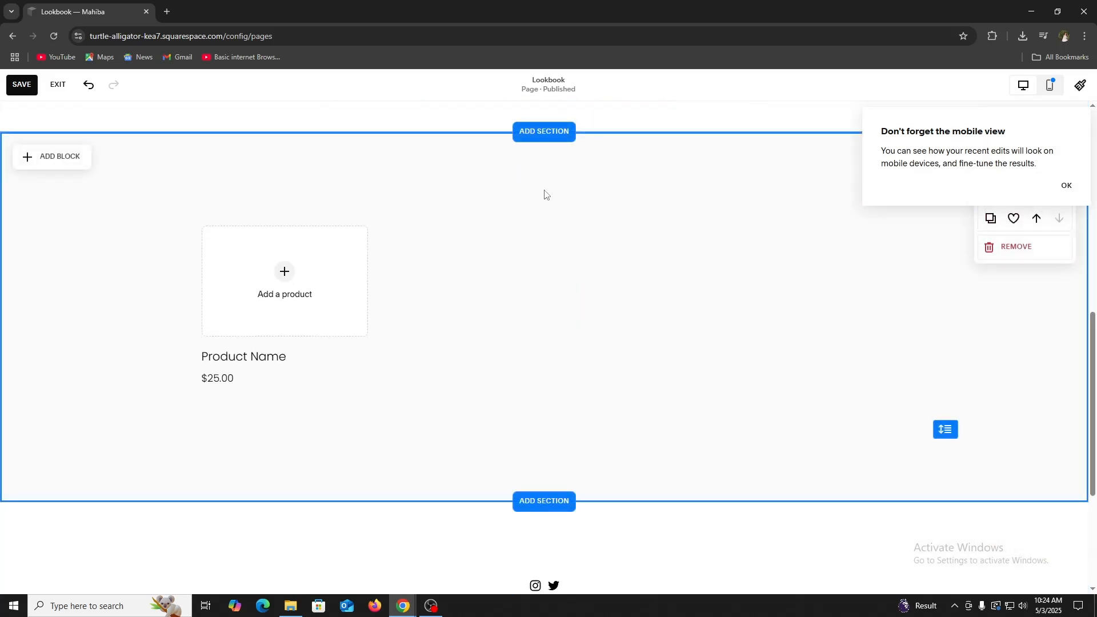
right_click(545, 193)
left_click(482, 176)
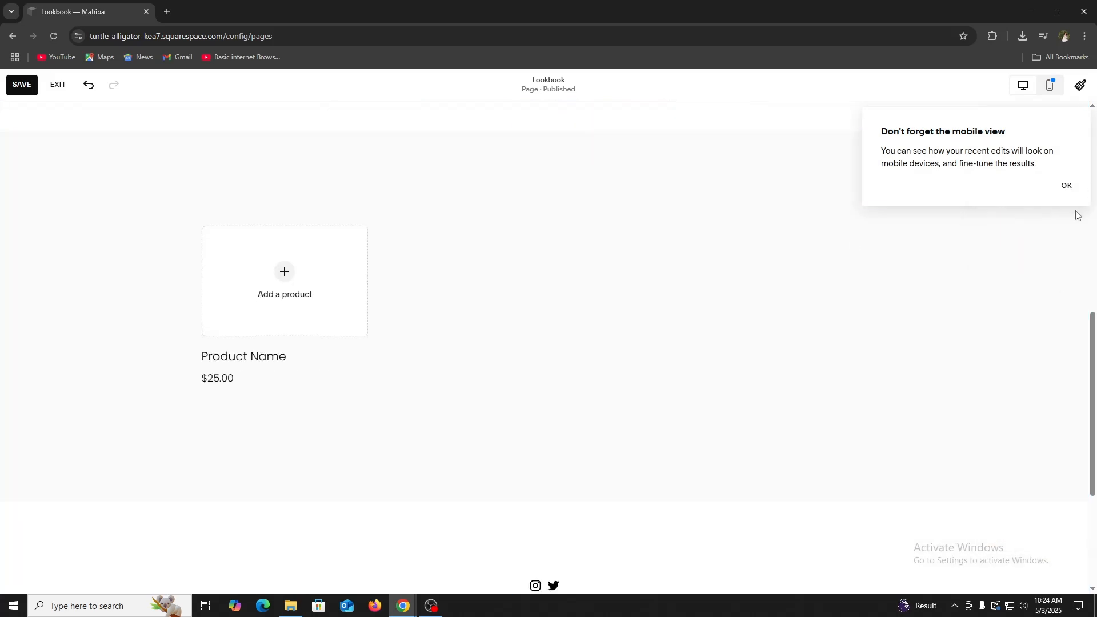
left_click(1064, 190)
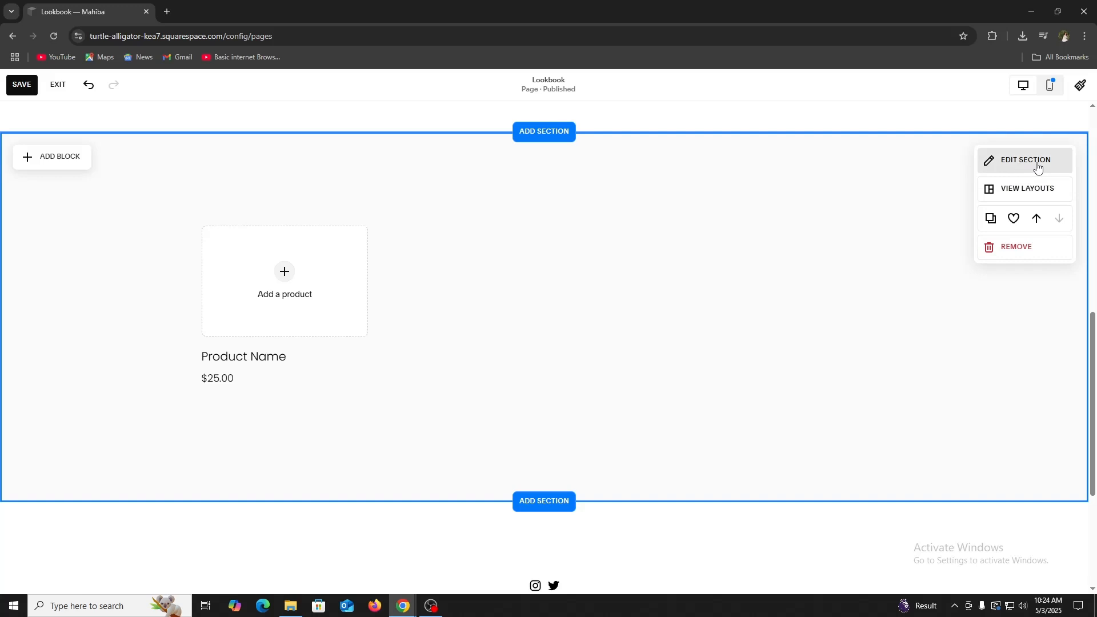
left_click(1024, 194)
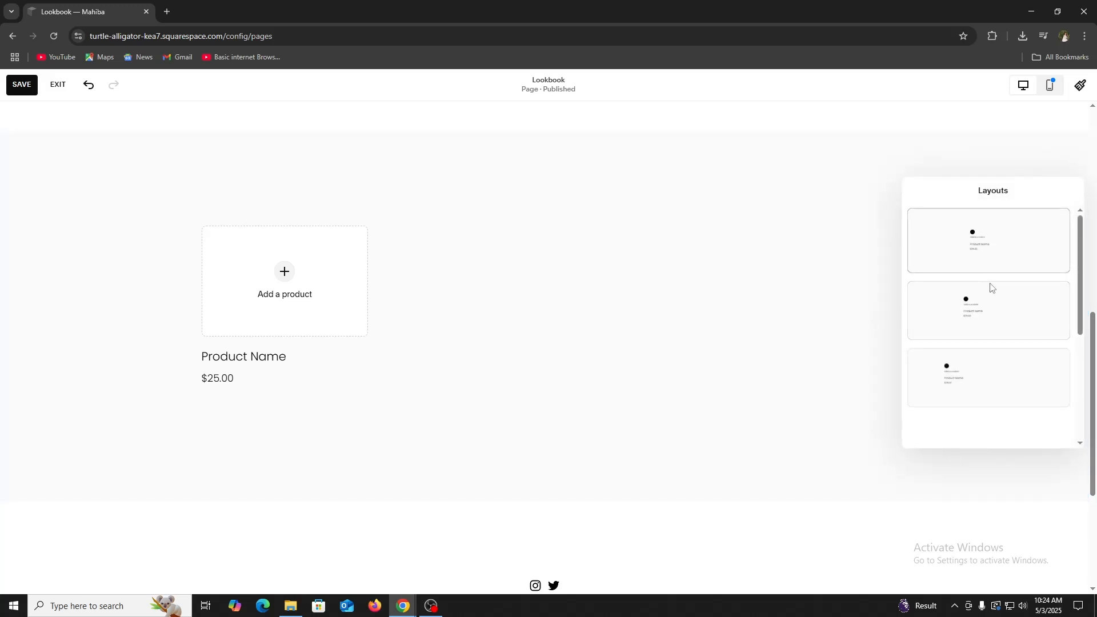
scroll(978, 363, "down", 4)
scroll(980, 331, "up", 2)
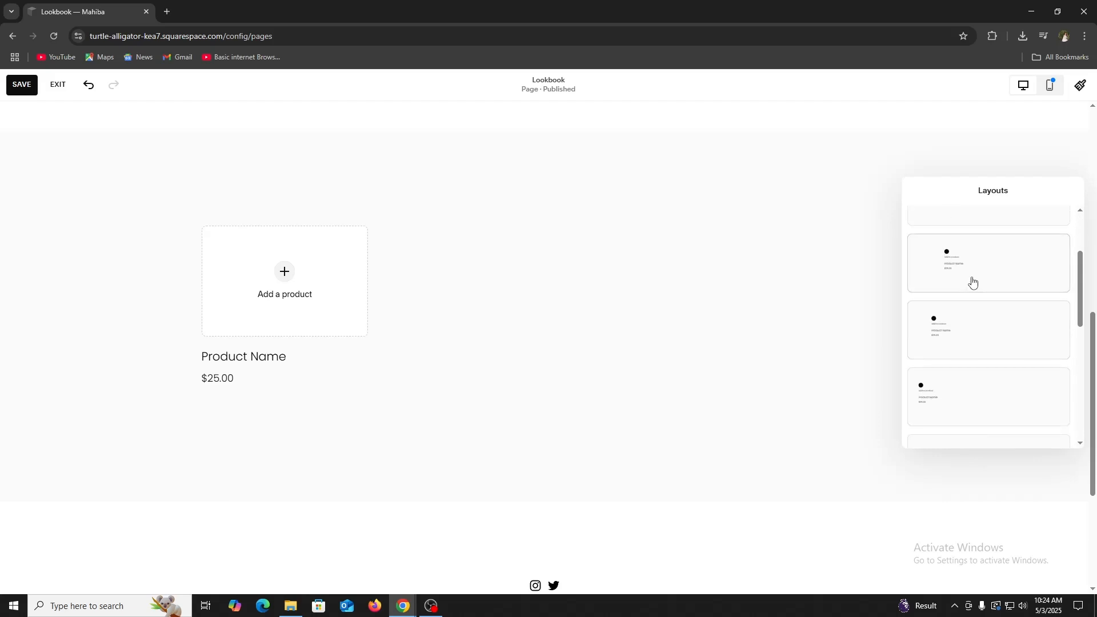
left_click(992, 264)
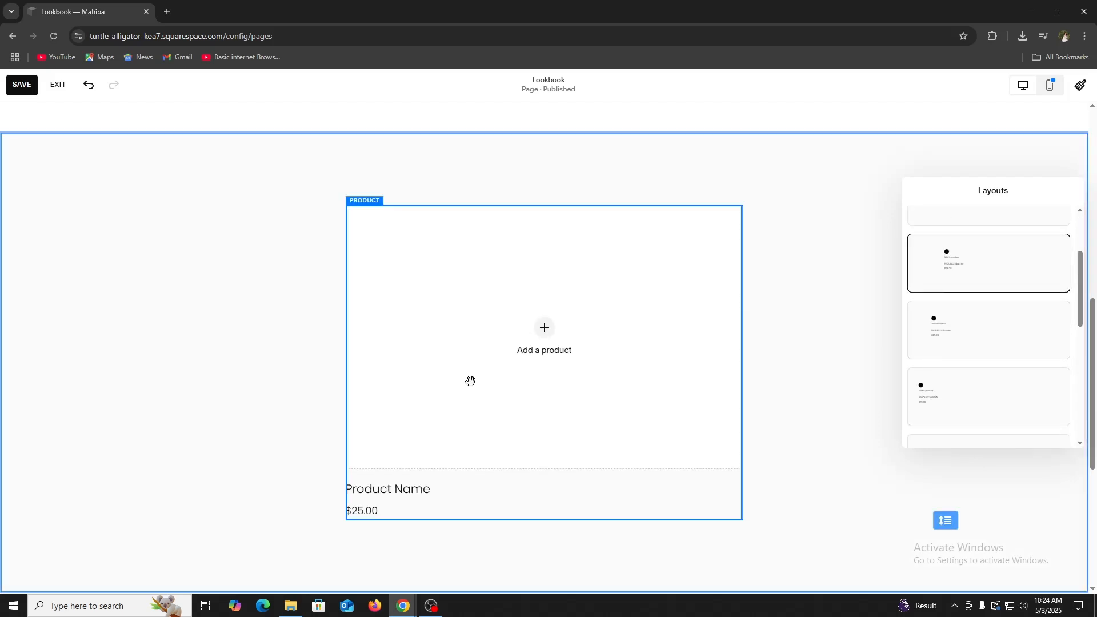
Step: Try the first suggested layout on the product section and replace it with the fifth one
scroll(611, 389, "up", 4)
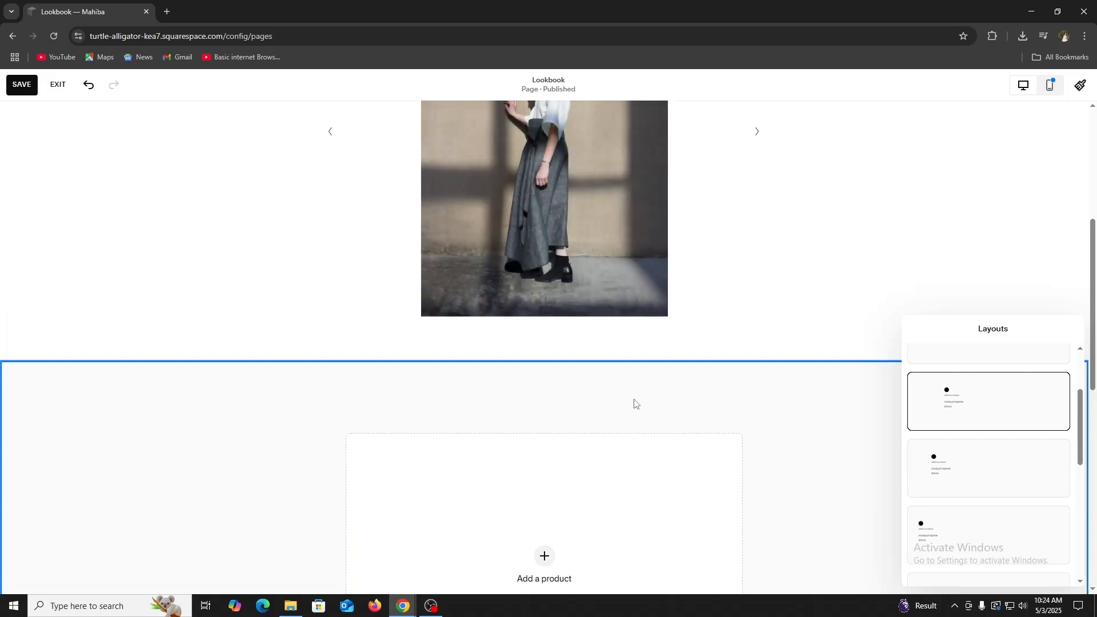
scroll(629, 400, "down", 3)
scroll(979, 421, "up", 2)
left_click(978, 384)
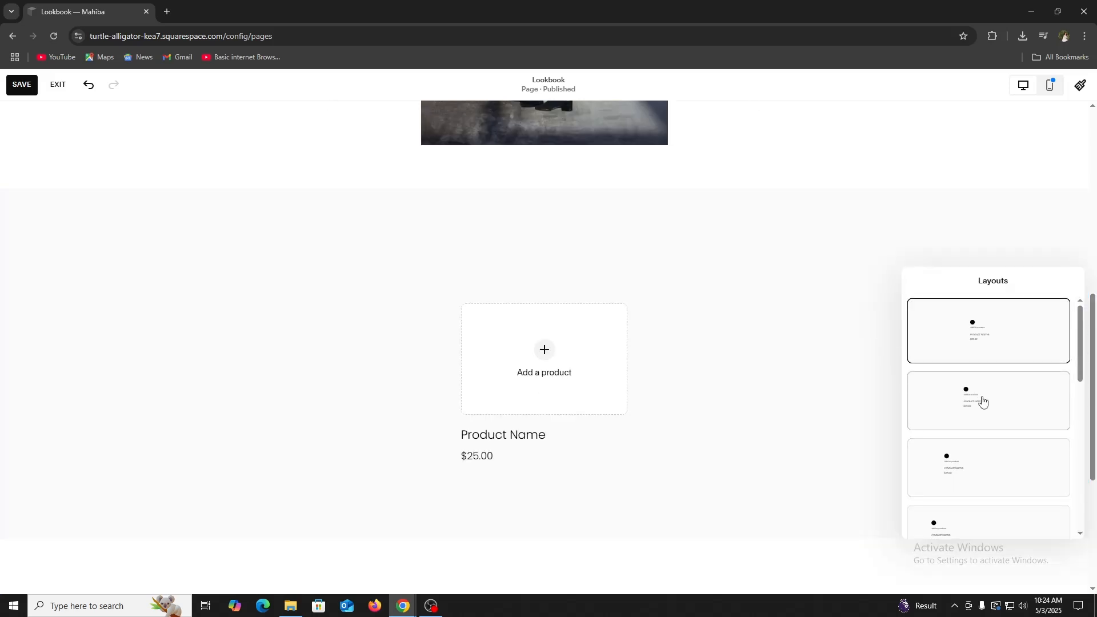
scroll(998, 423, "down", 3)
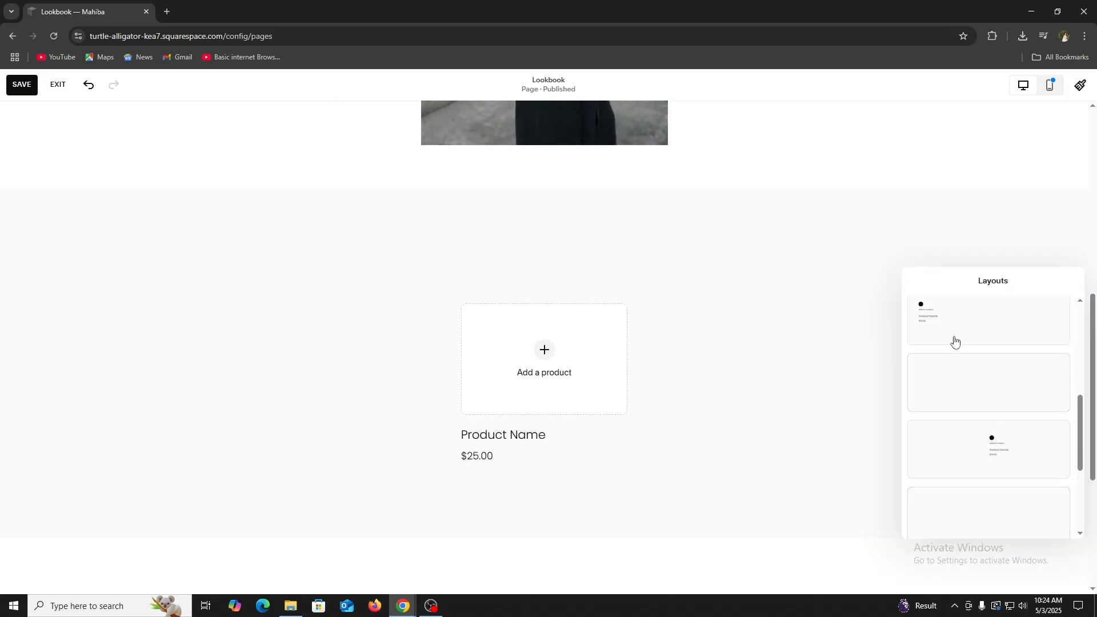
left_click(965, 323)
left_click(934, 252)
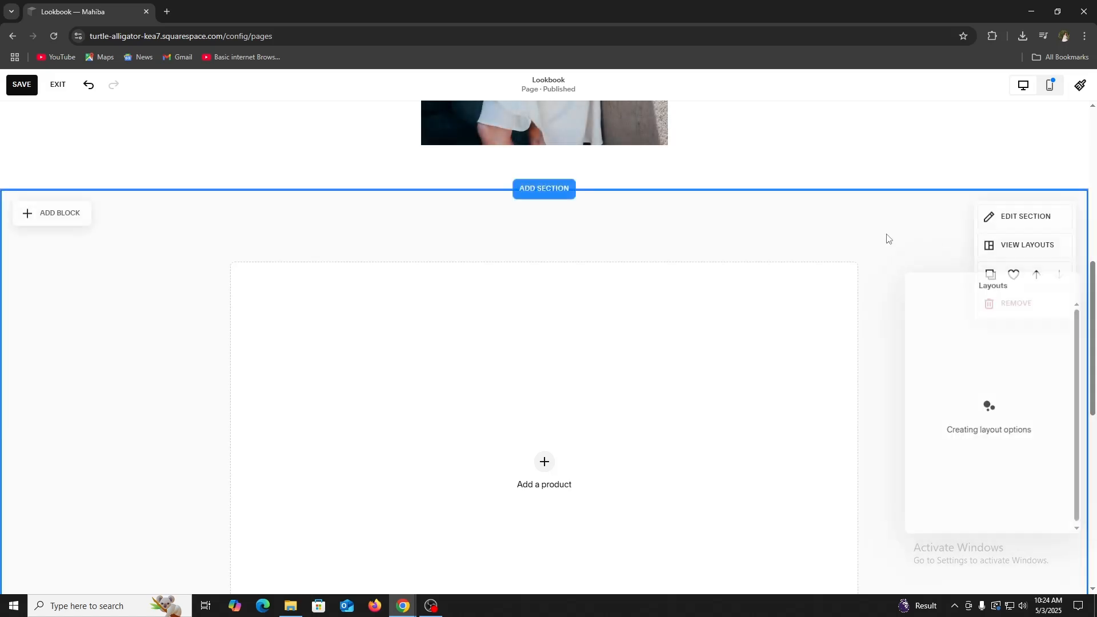
Step: Move the product section above the image slideshow and back below it
left_click(1036, 279)
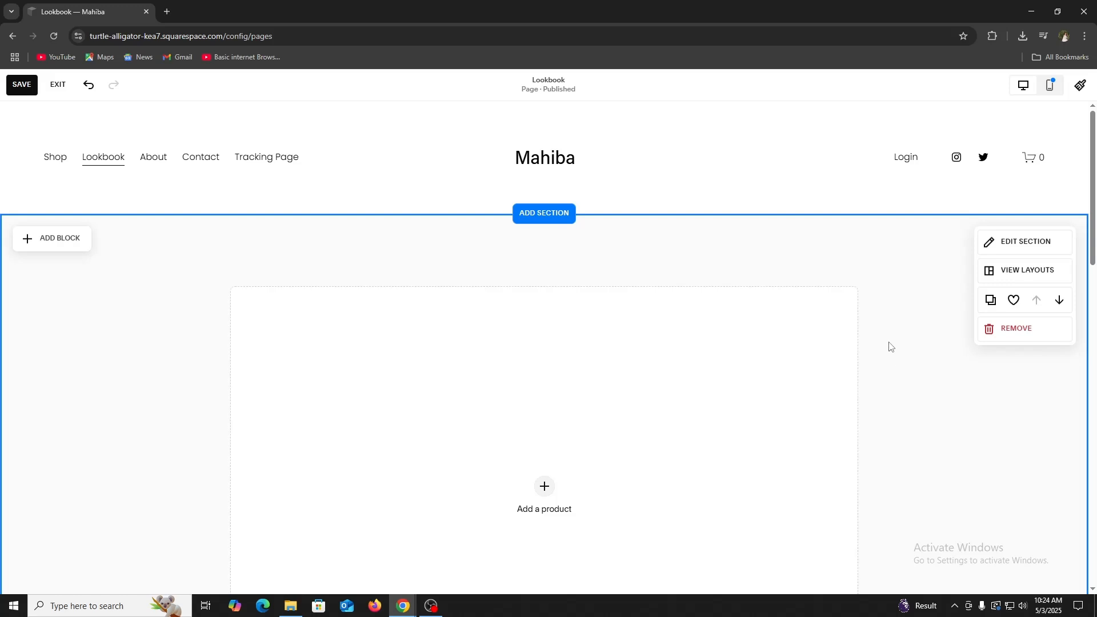
scroll(766, 283, "down", 1)
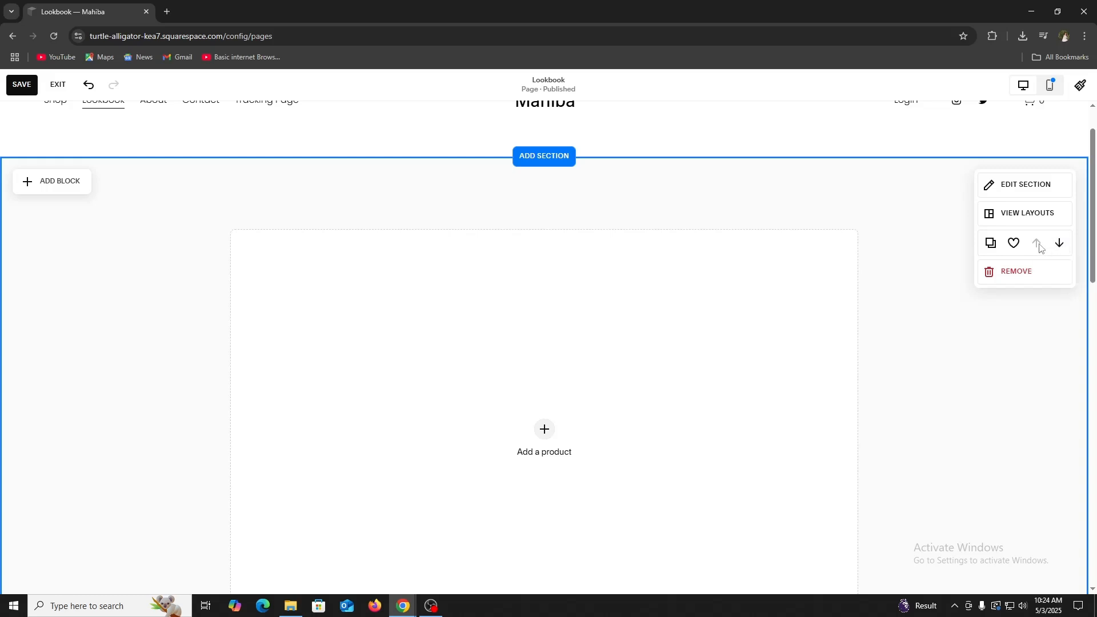
left_click(1059, 244)
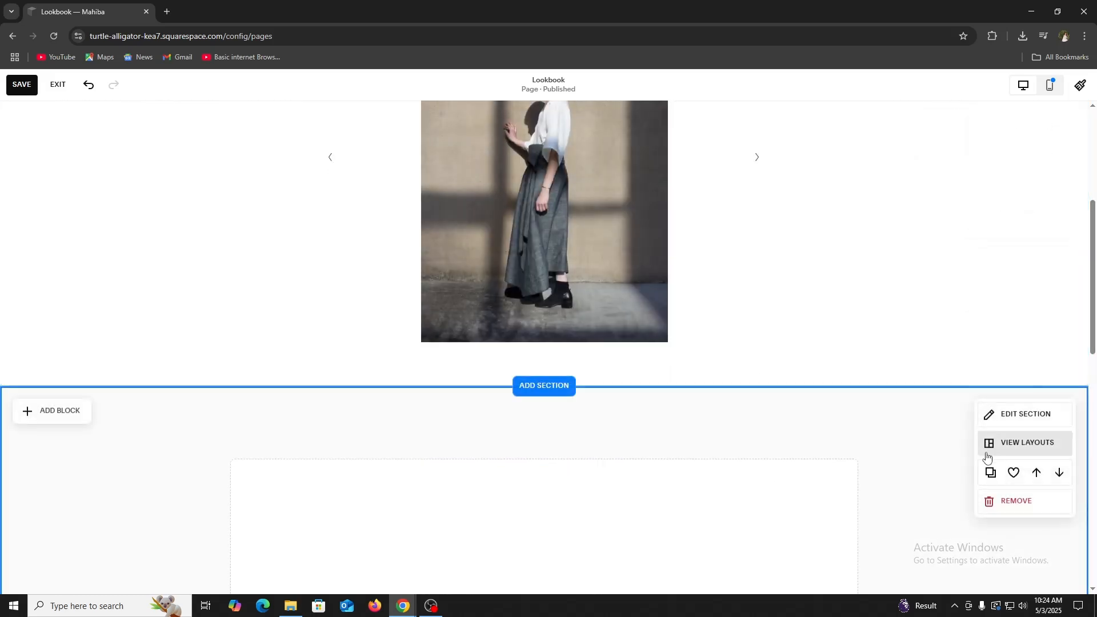
Step: Remove the product section from the Lookbook page and confirm the removal
left_click(1018, 444)
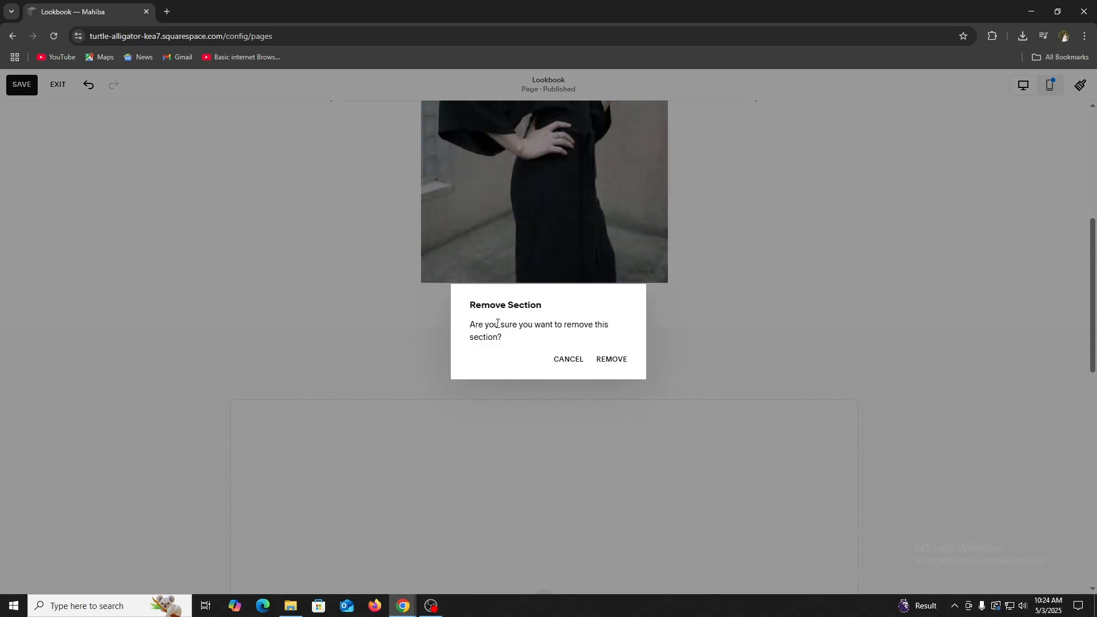
left_click_drag(497, 324, 613, 327)
left_click(594, 328)
left_click(606, 368)
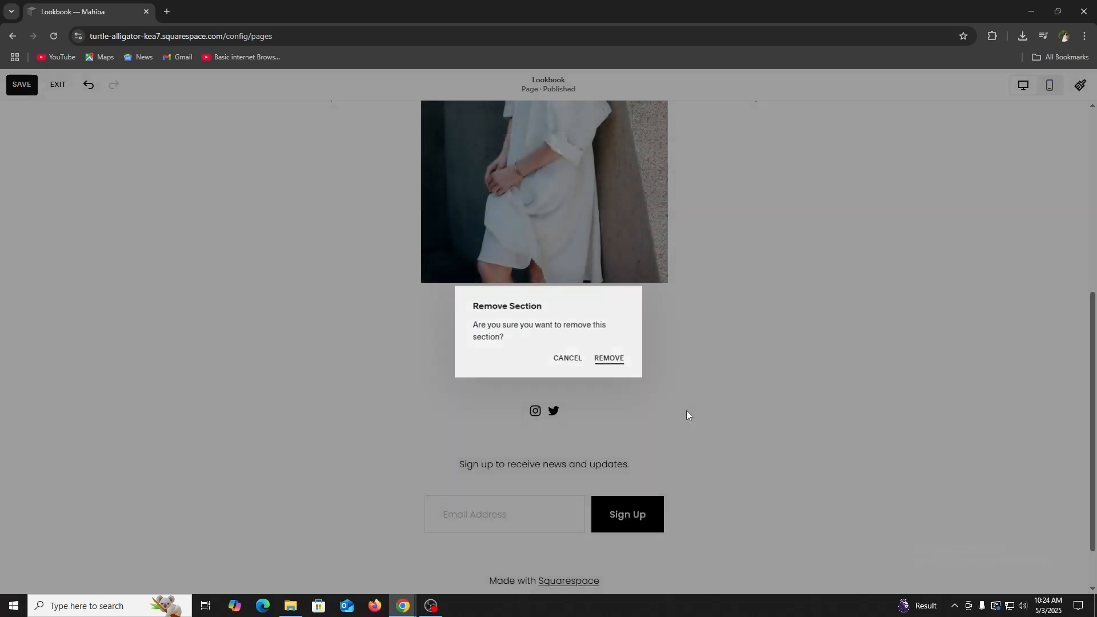
Step: Save the Lookbook page and exit the page editor
scroll(691, 439, "up", 7)
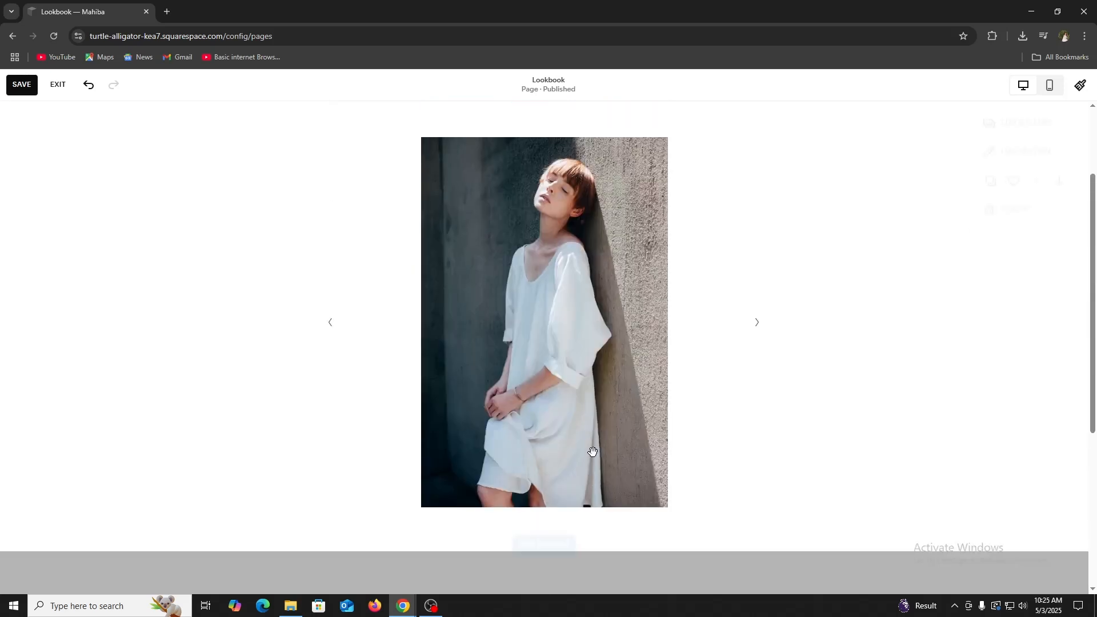
left_click(17, 80)
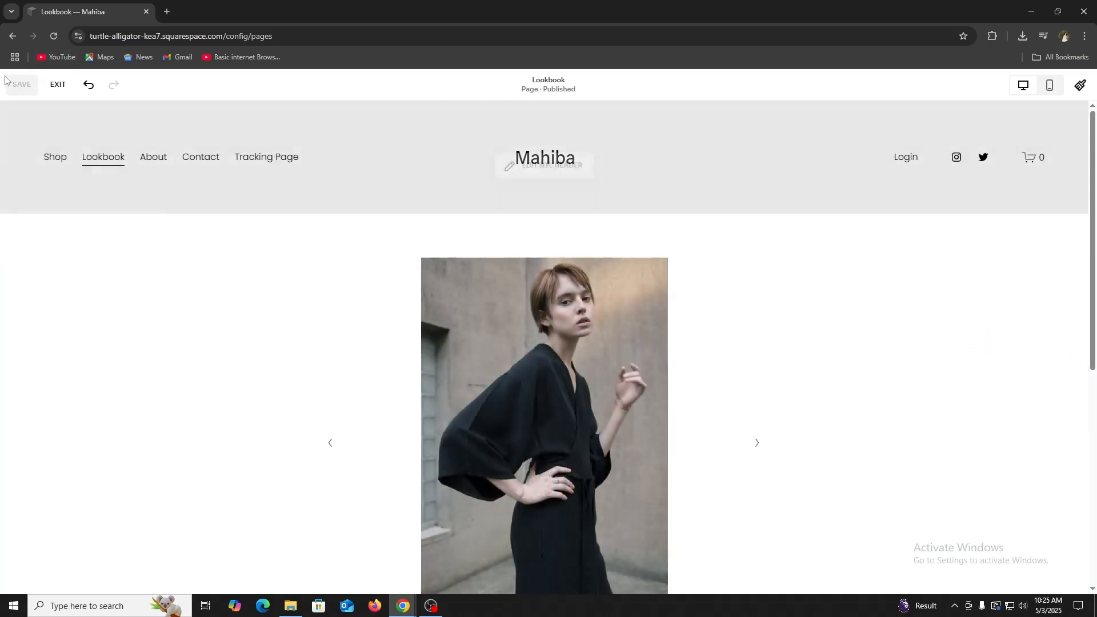
left_click(58, 85)
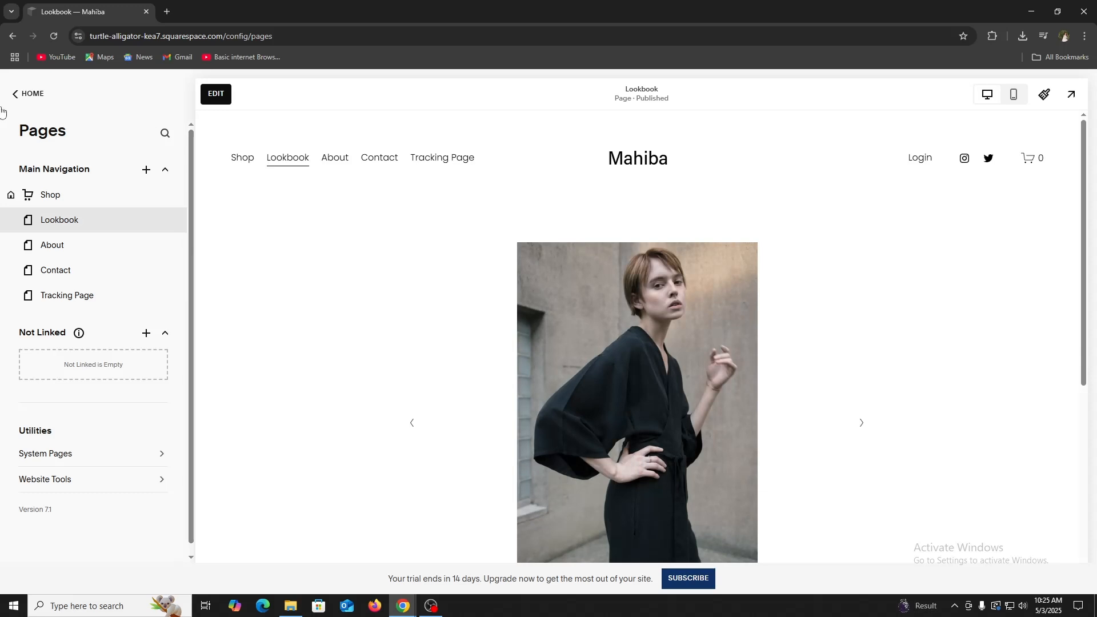
Step: Go to the store's product list under Products & Services and start a new physical product
left_click(14, 94)
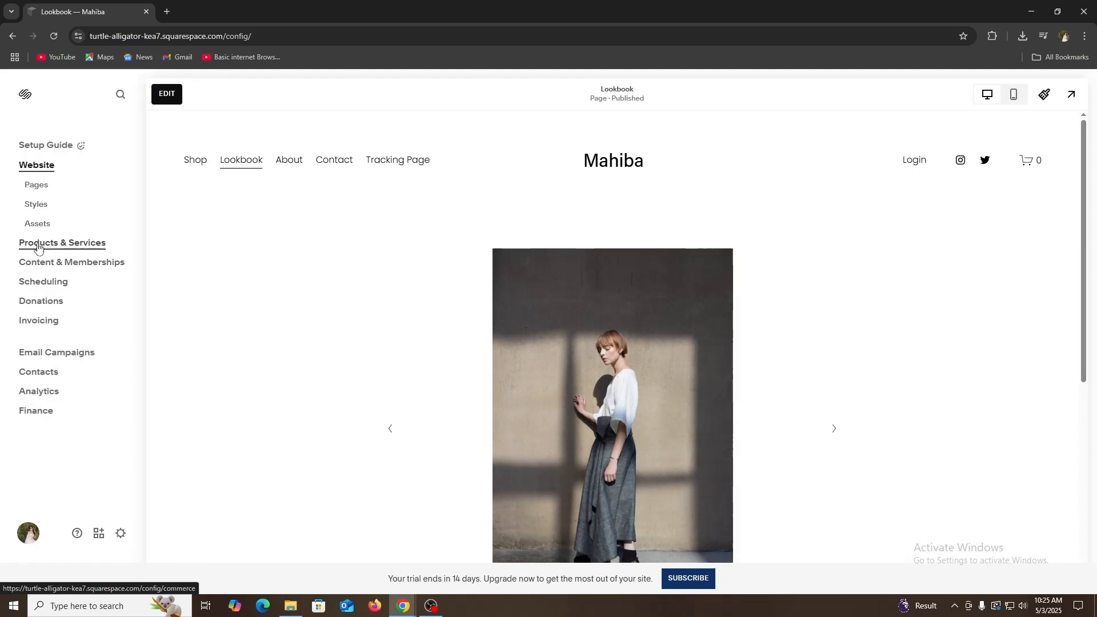
left_click(38, 246)
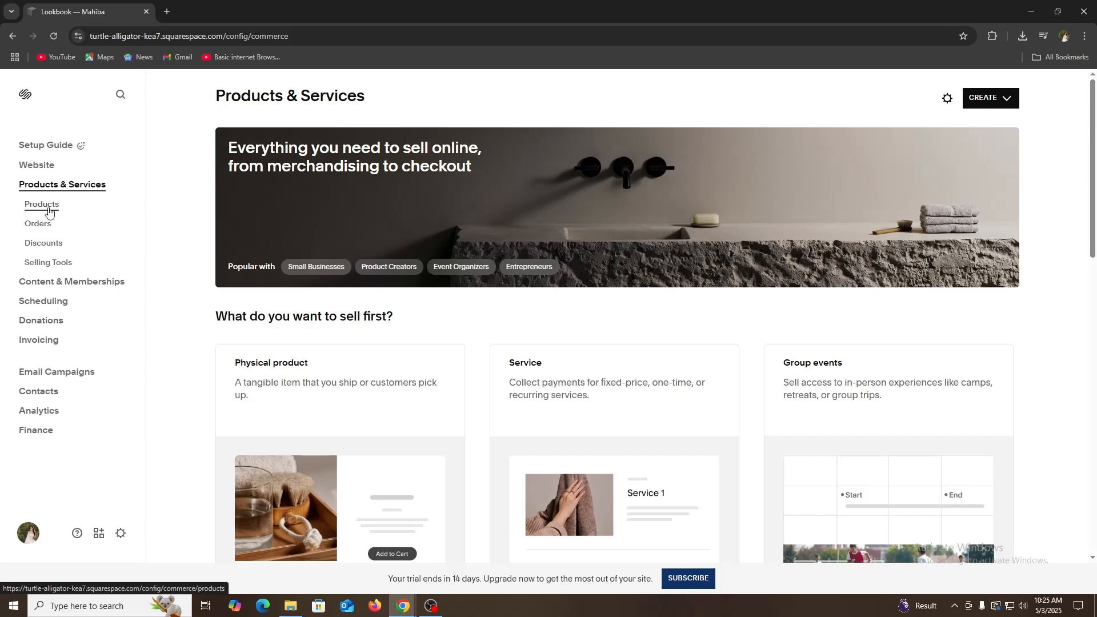
left_click(48, 212)
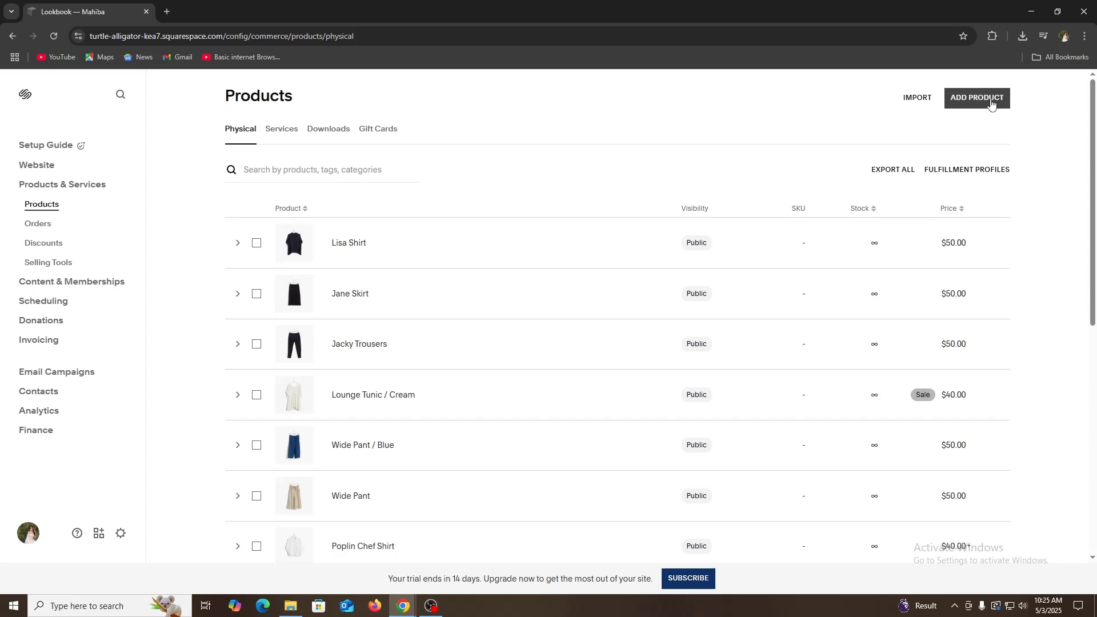
left_click(991, 105)
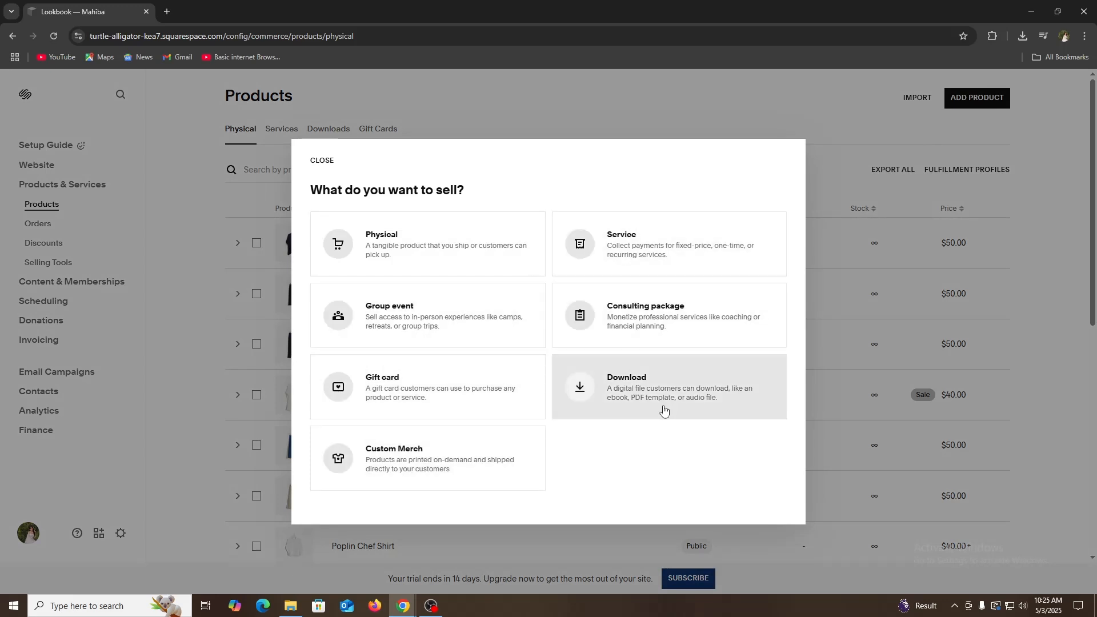
left_click(394, 234)
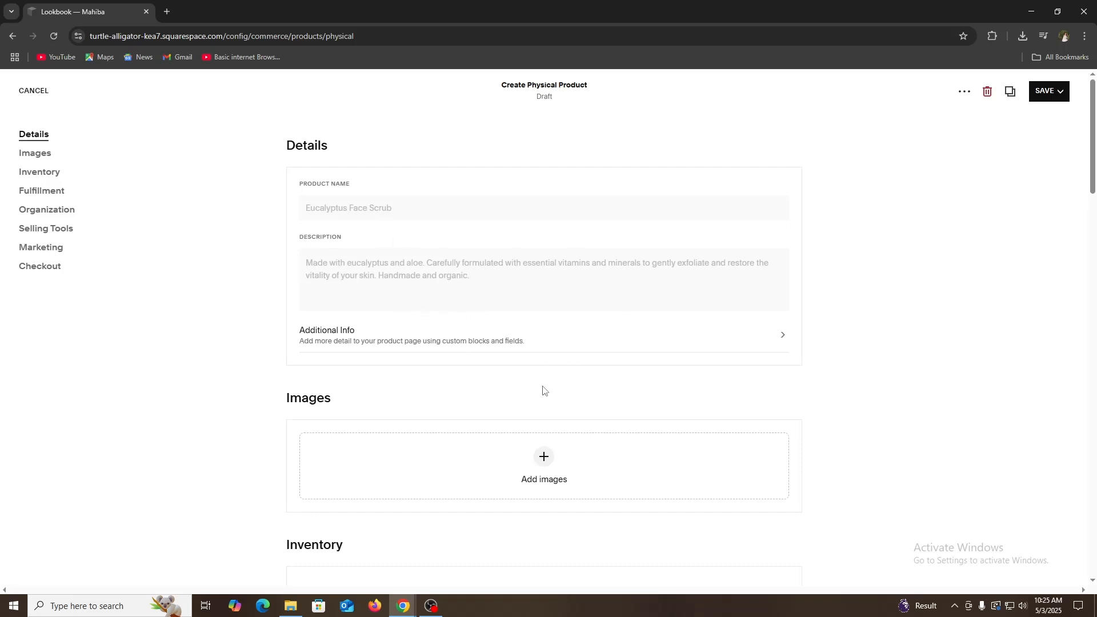
Step: Name the new product "Watch: Gen 5" and look at the text styles available for its description
left_click(359, 203)
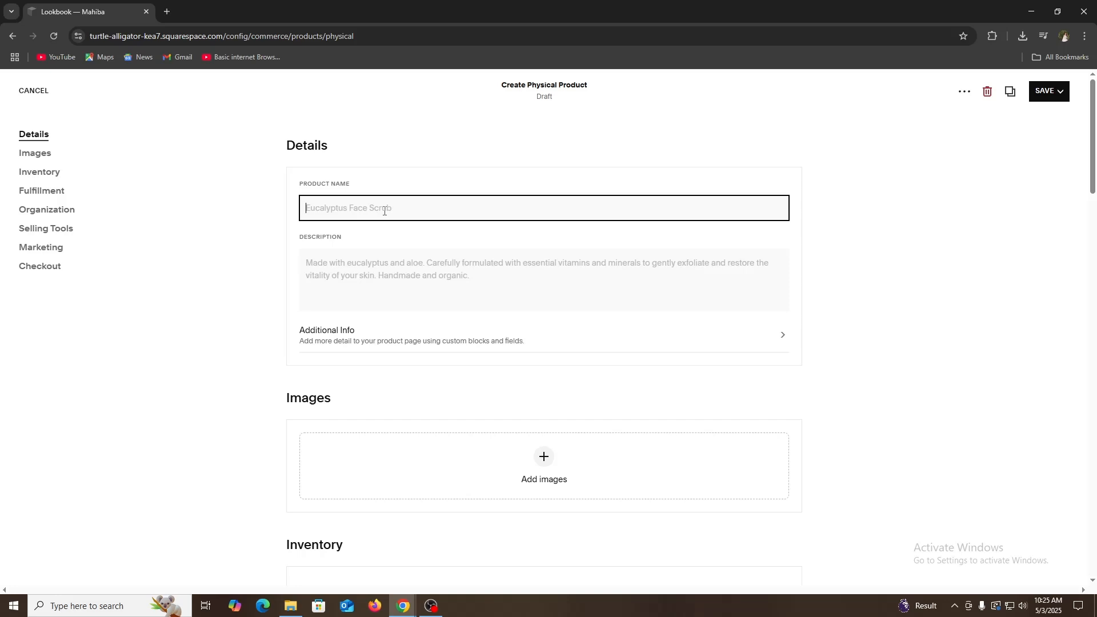
type("Watch: Gen 5")
left_click(369, 285)
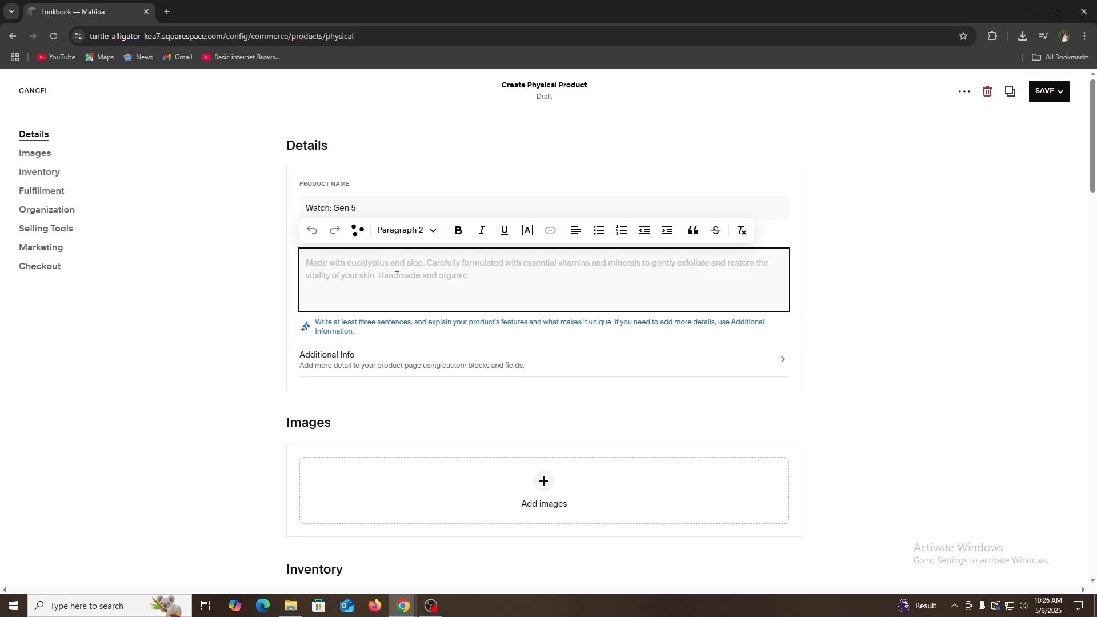
left_click(427, 235)
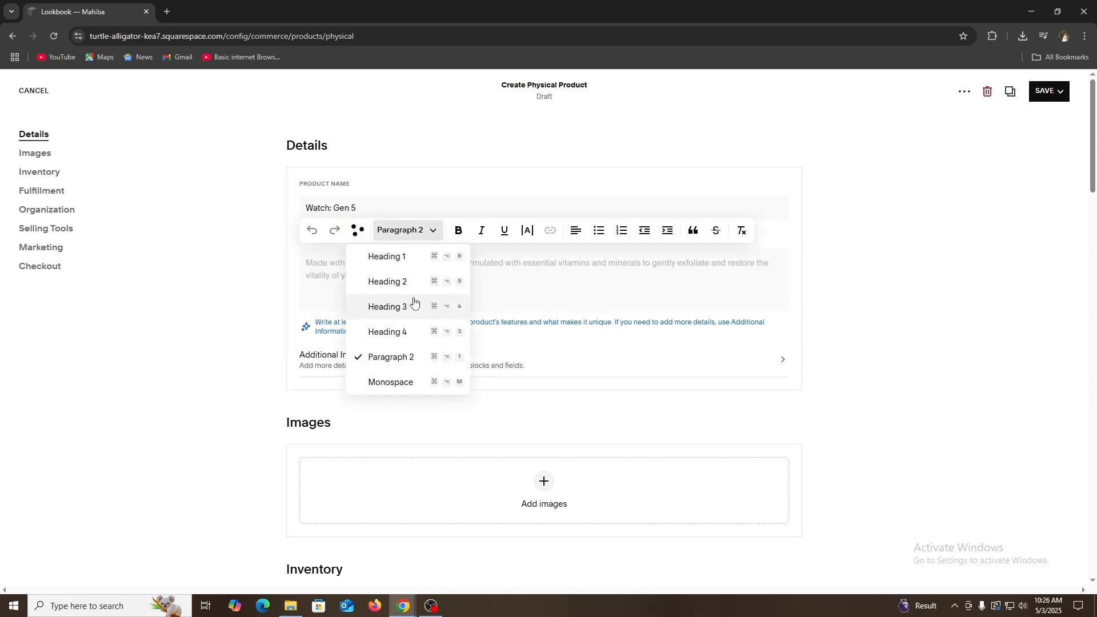
left_click(687, 278)
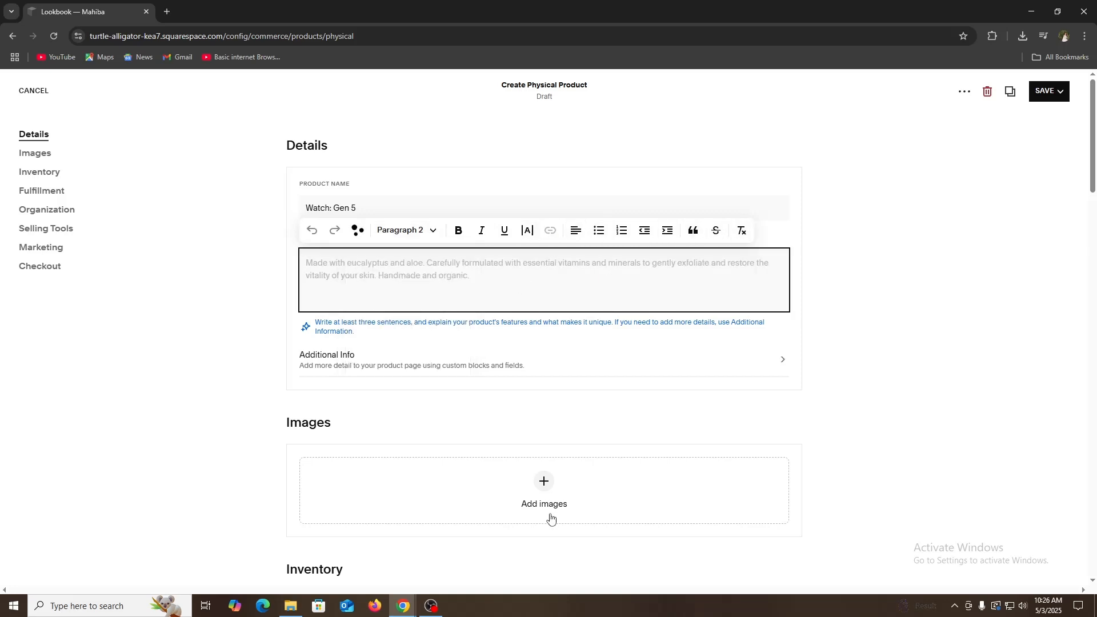
Step: Check the image library for a product image, sorting it by Oldest and viewing it as a list, and close it
scroll(486, 517, "down", 3)
left_click(554, 320)
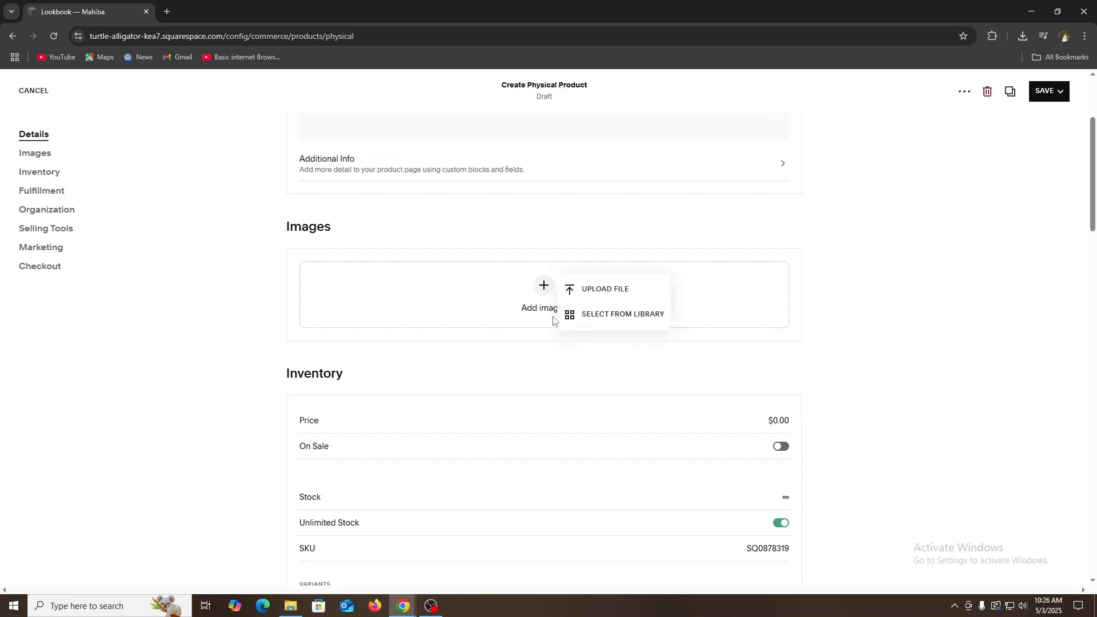
left_click(623, 320)
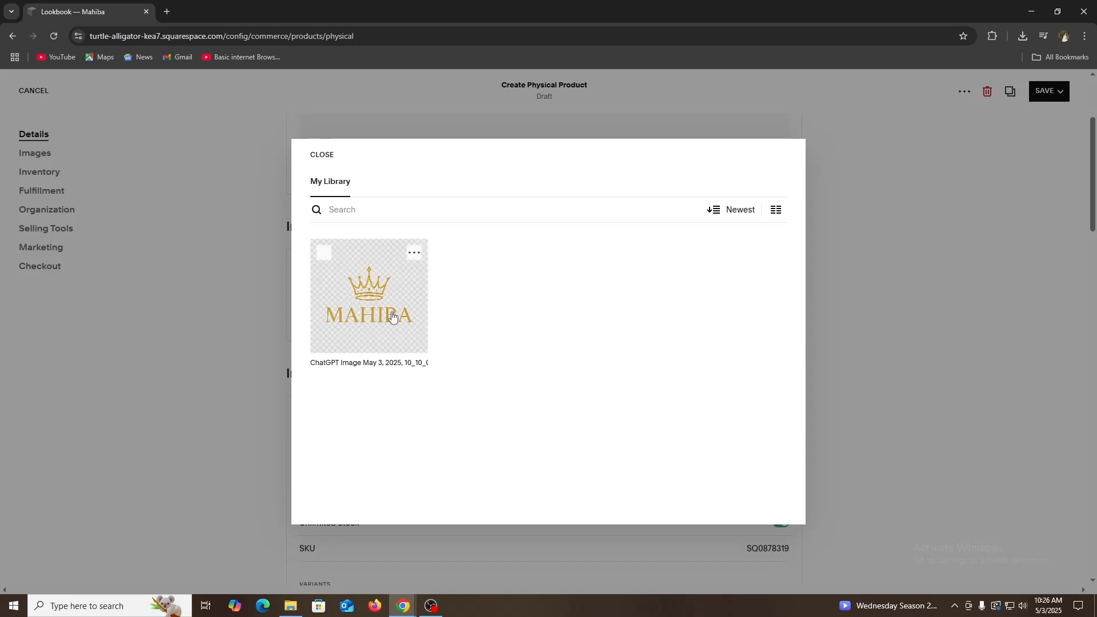
left_click(735, 215)
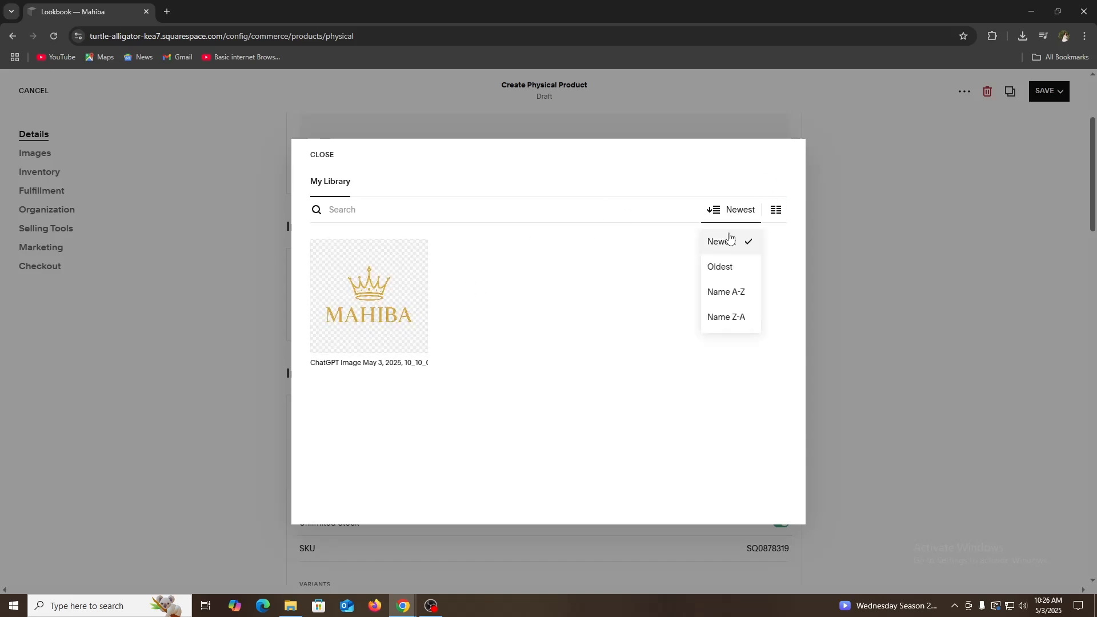
left_click(729, 271)
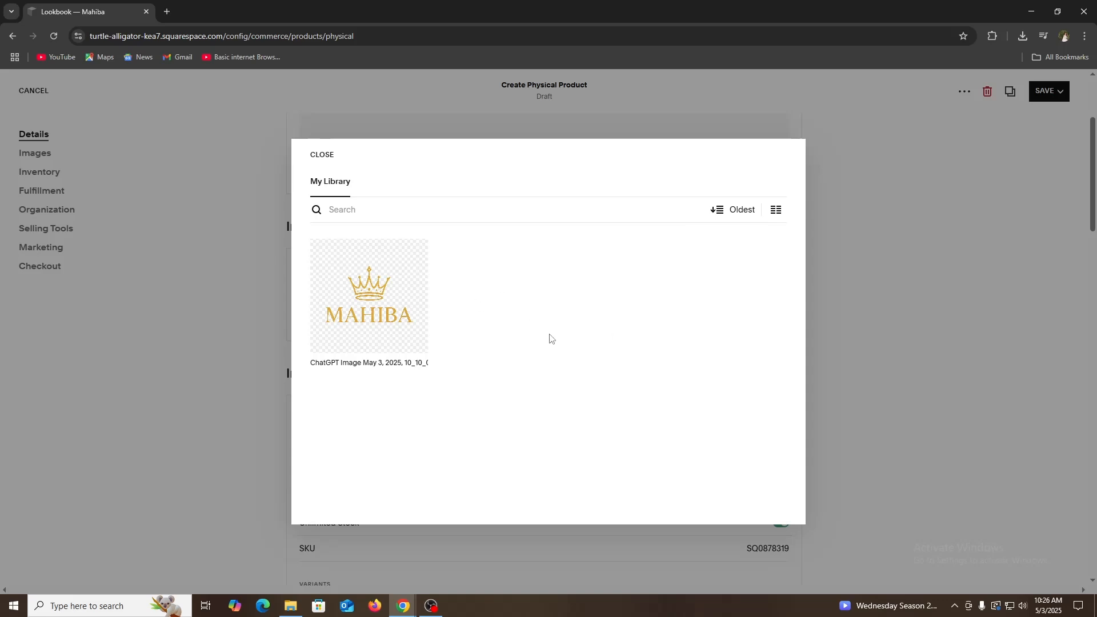
left_click(740, 212)
left_click(780, 212)
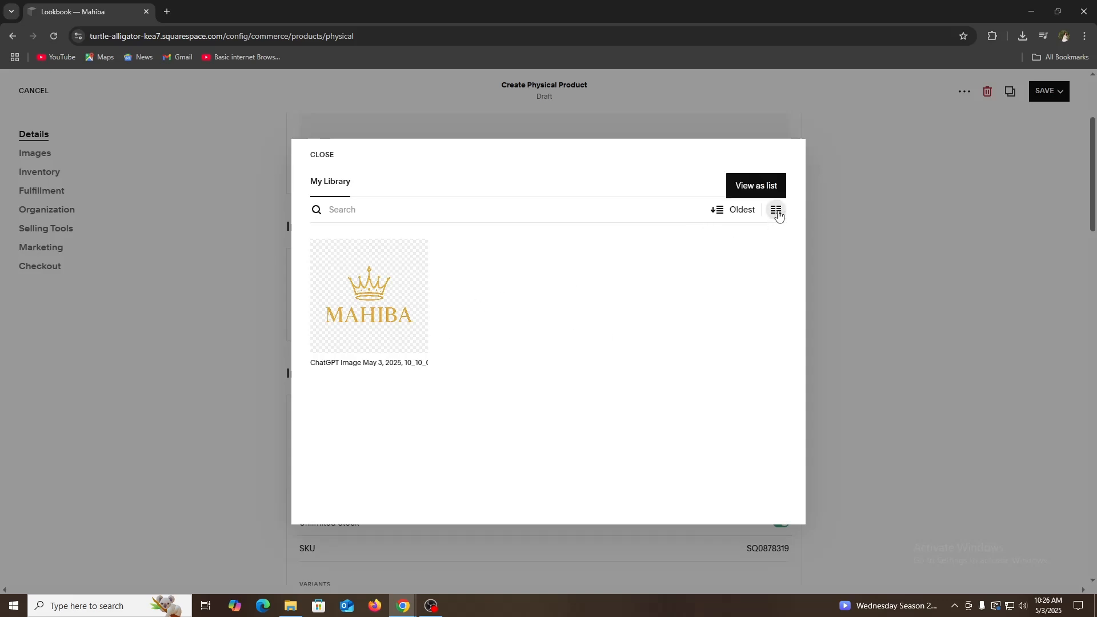
left_click(778, 212)
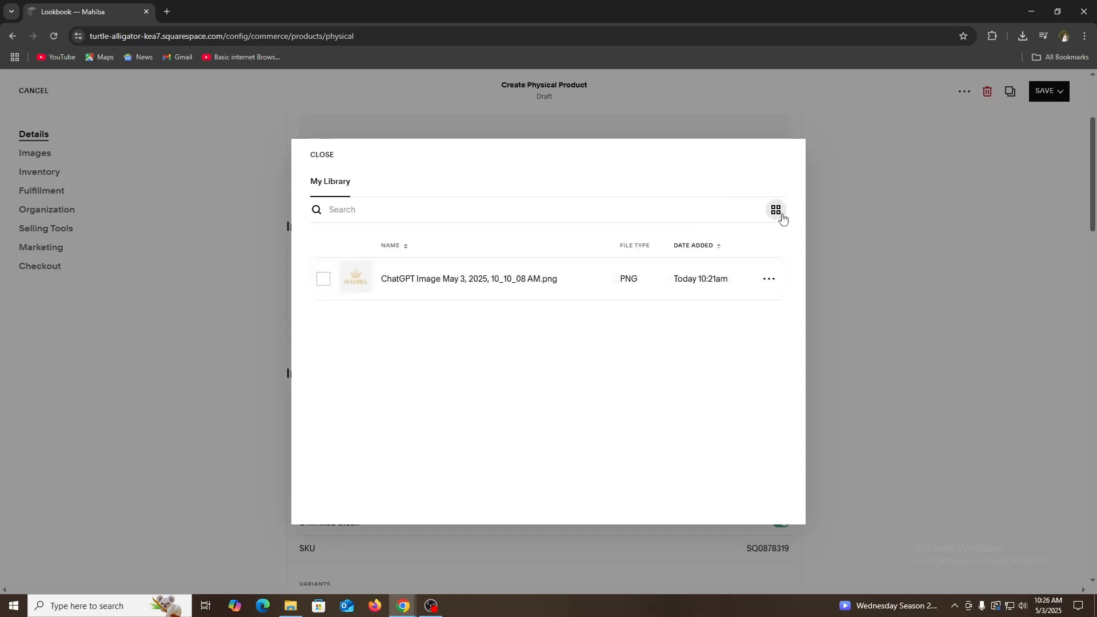
left_click(948, 222)
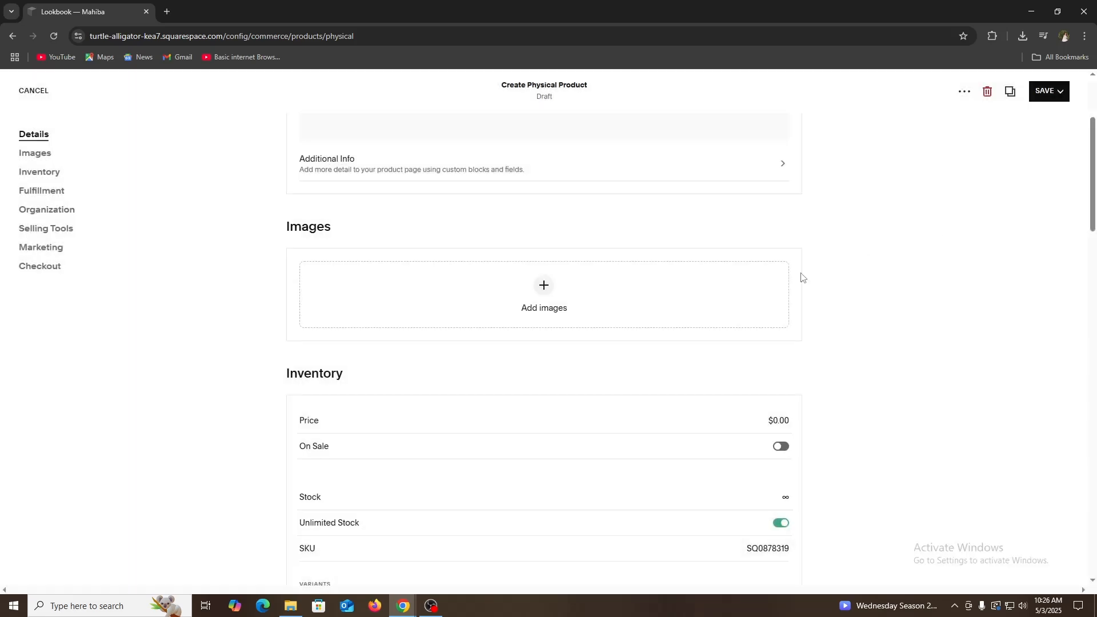
Step: Upload the SEO image file from the Downloads folder as the product's image
left_click(544, 286)
left_click(619, 294)
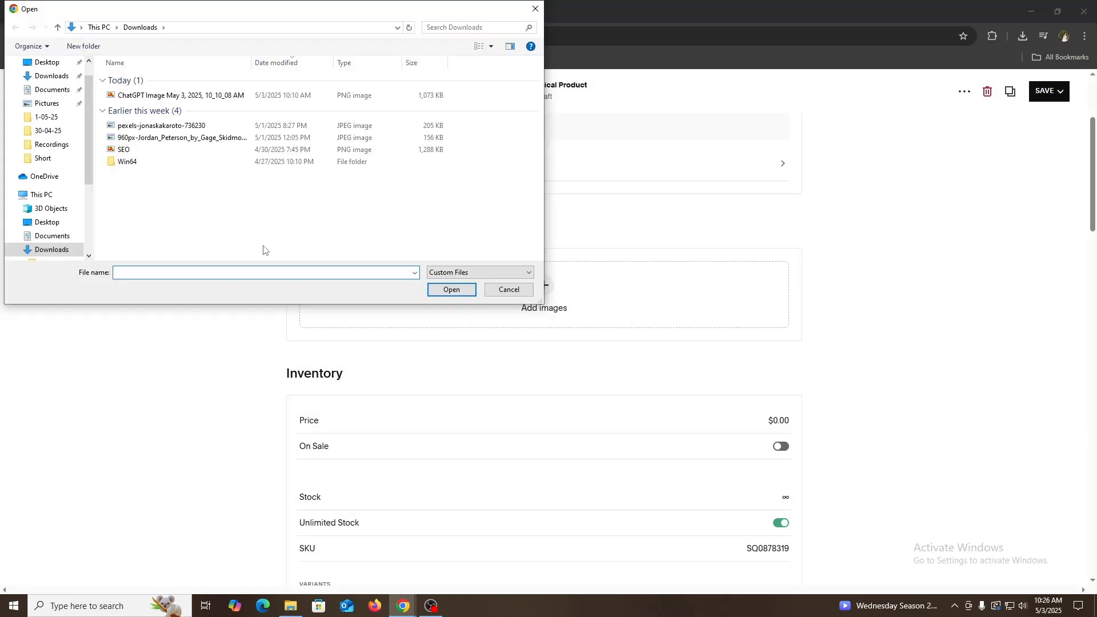
double_click(157, 151)
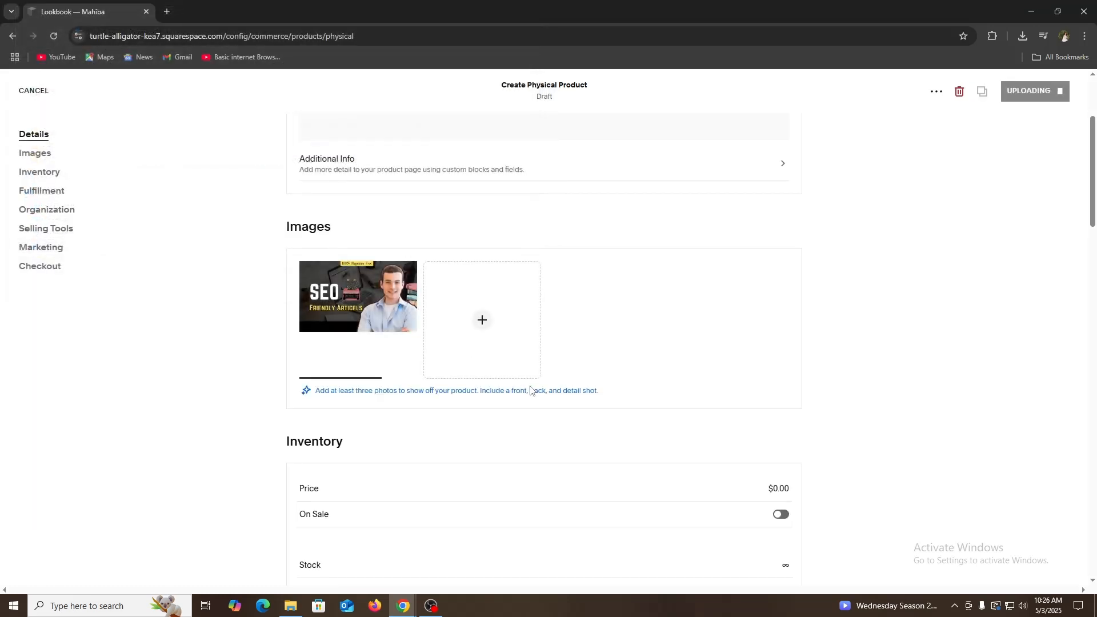
scroll(354, 212, "down", 2)
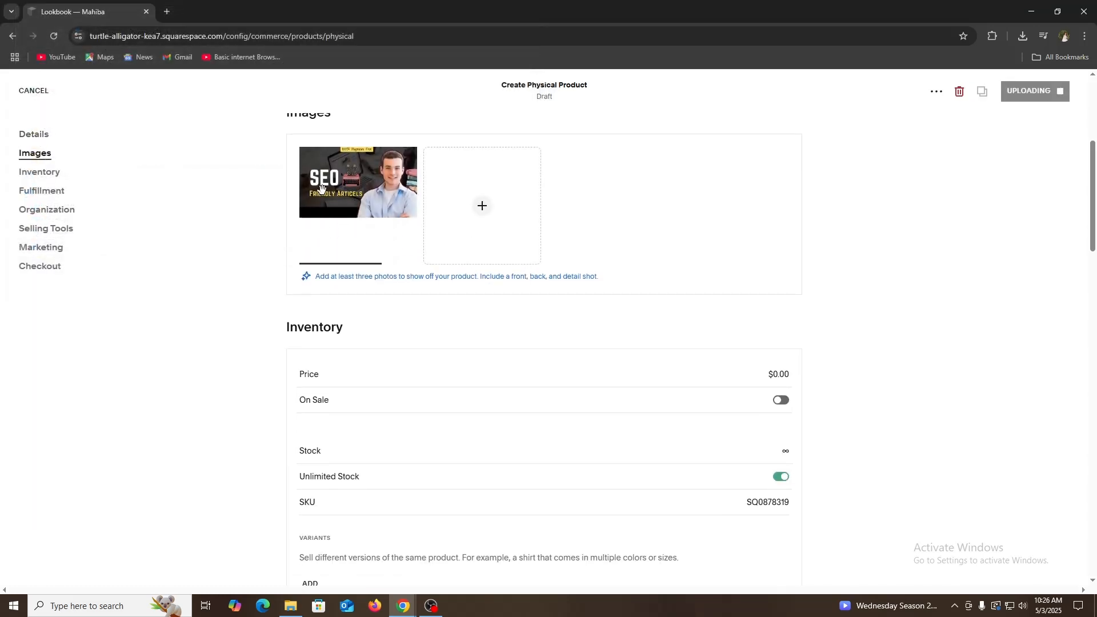
scroll(498, 374, "up", 2)
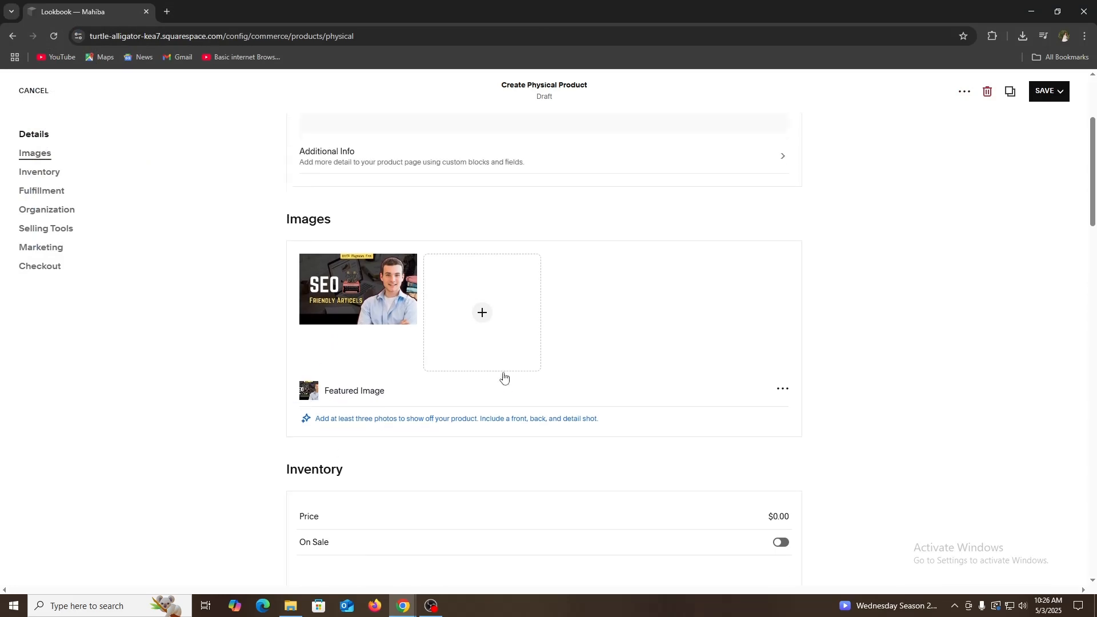
Step: Set the product's price to $10.00
scroll(376, 297, "down", 5)
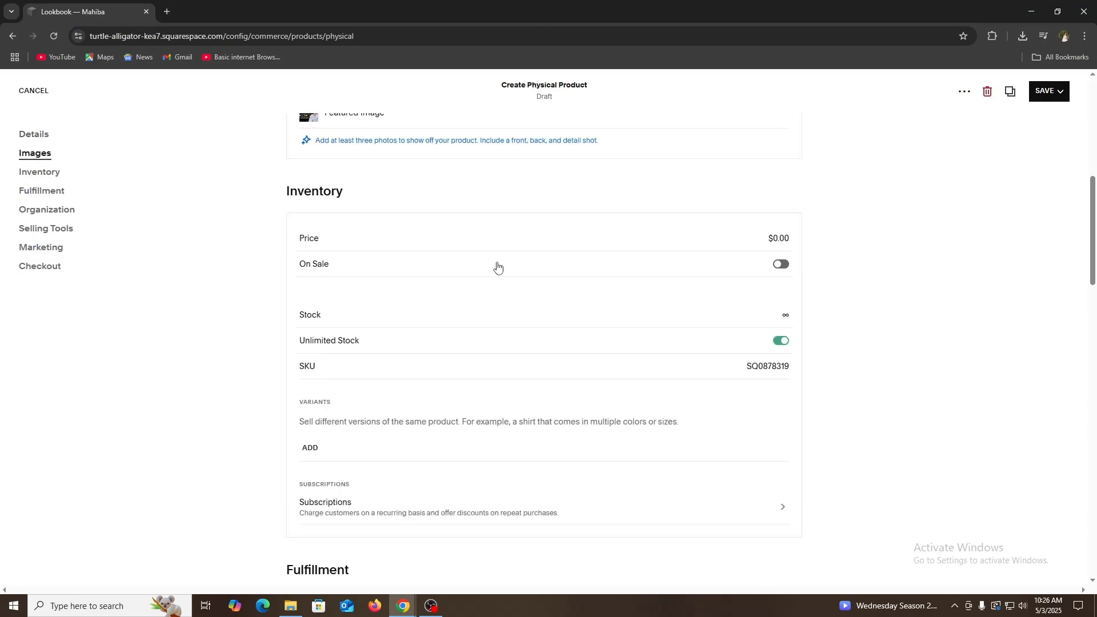
left_click(802, 244)
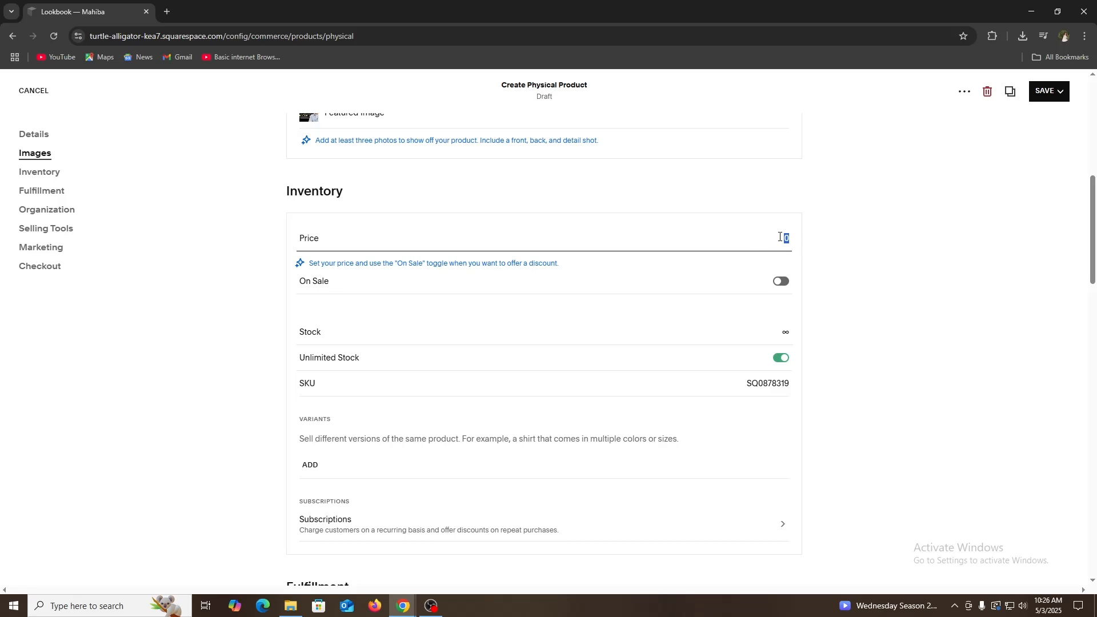
type("1")
left_click(927, 268)
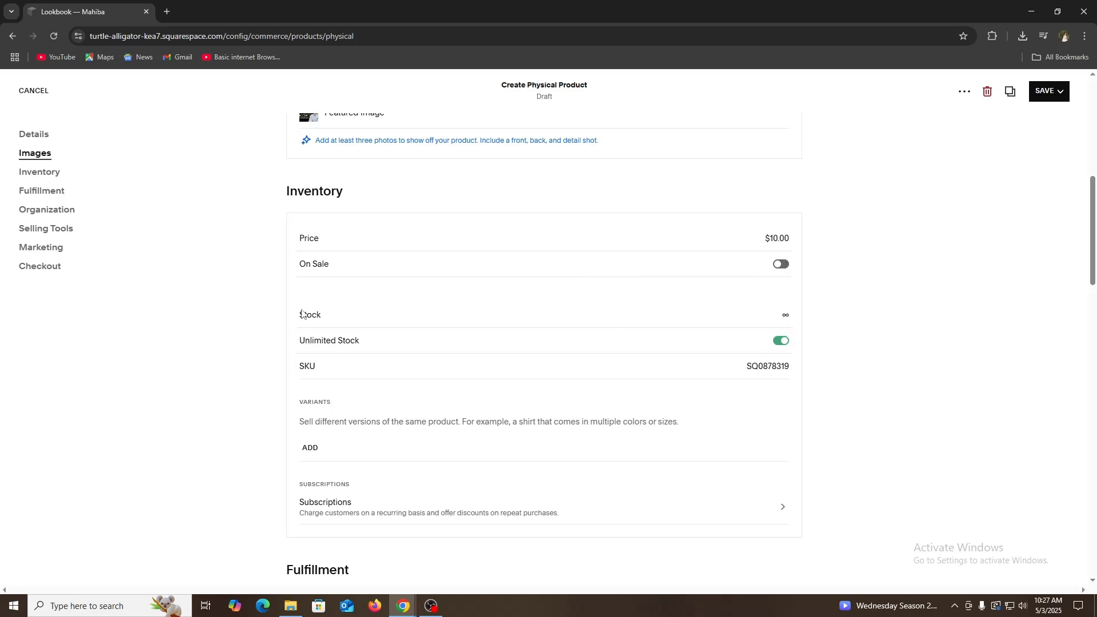
Step: Try a limited stock quantity for the product and switch Unlimited Stock back on
left_click(782, 315)
type("1")
left_click(782, 343)
Step: Review the remaining product settings through Checkout, and save and publish the product
scroll(1004, 354, "down", 11)
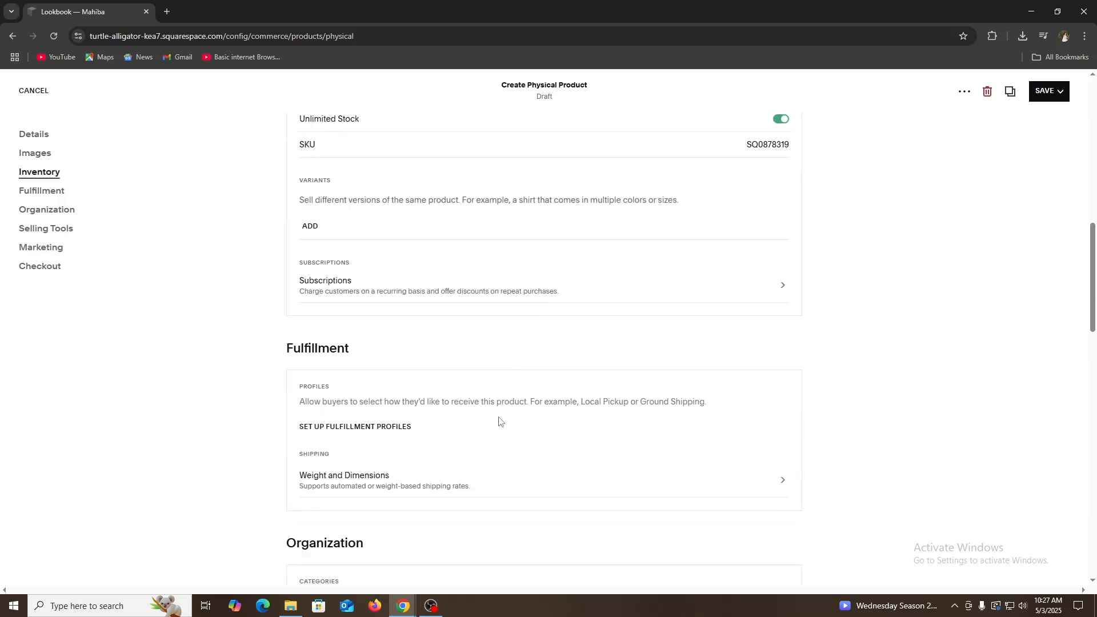
scroll(446, 395, "down", 10)
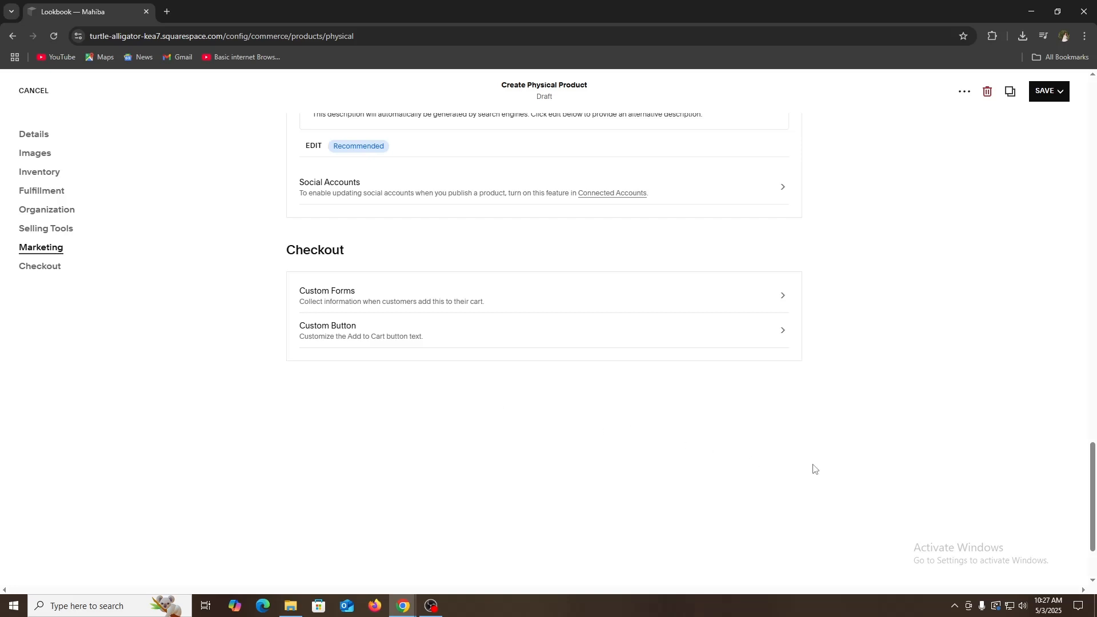
scroll(814, 468, "up", 7)
mouse_move(1055, 93)
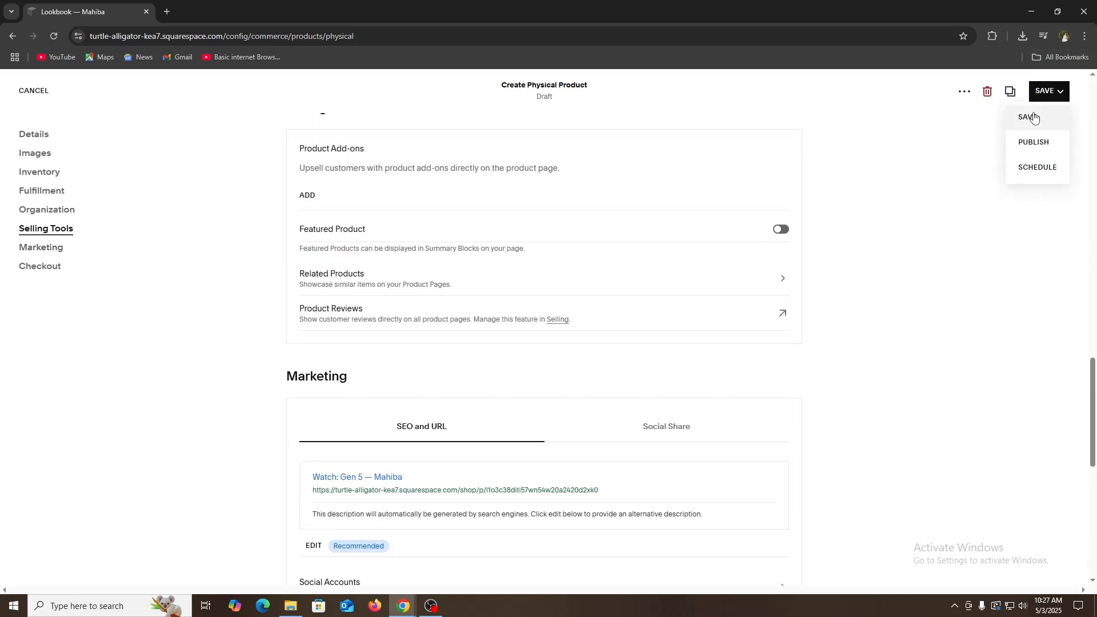
left_click(1030, 116)
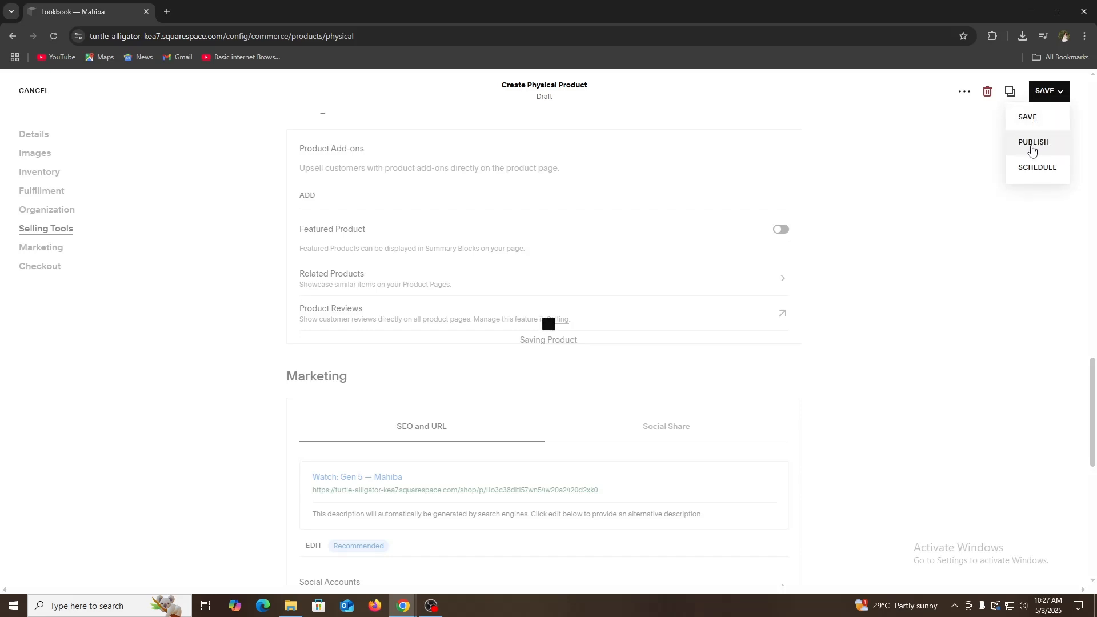
left_click(1032, 149)
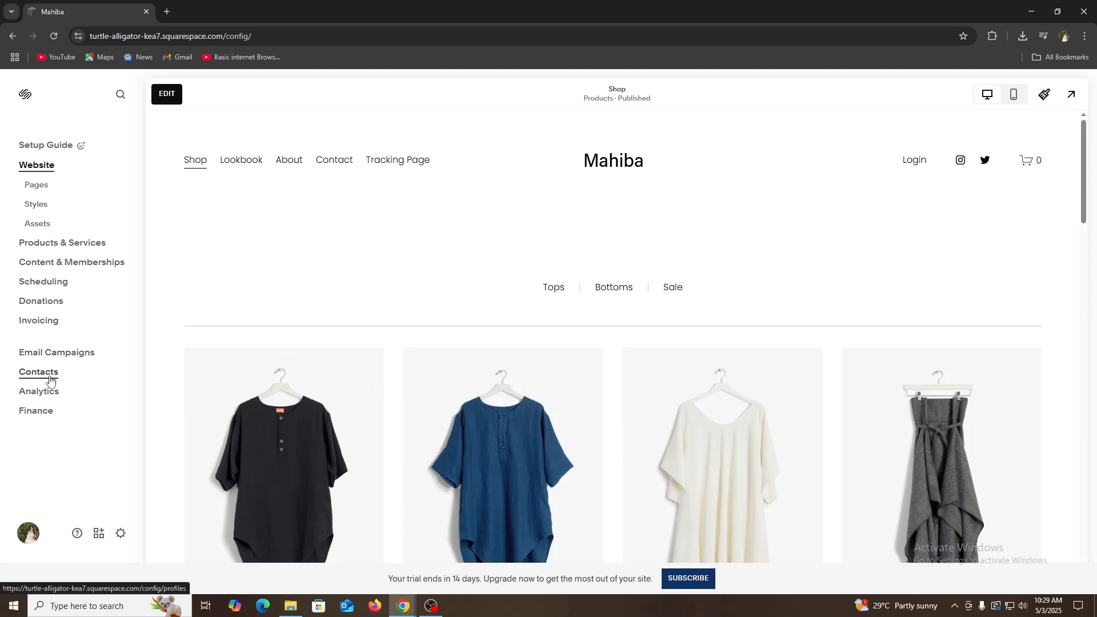
Step: Open Analytics, postpone its introduction, and view the Traffic, Traffic Sources revenue, Search Keywords and Geography reports
left_click(43, 395)
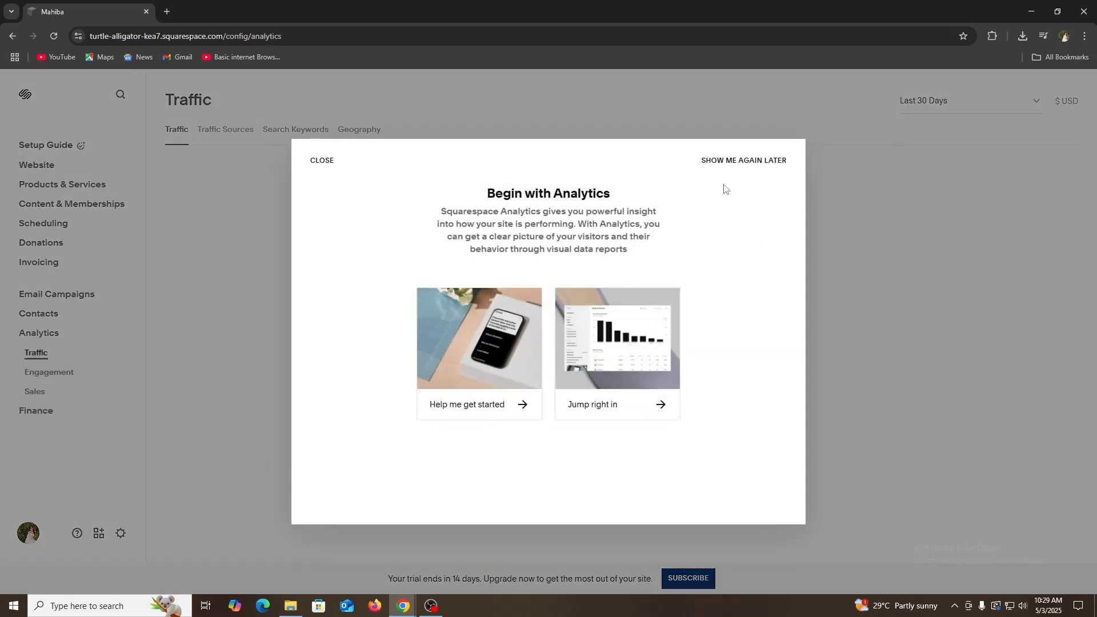
left_click(724, 163)
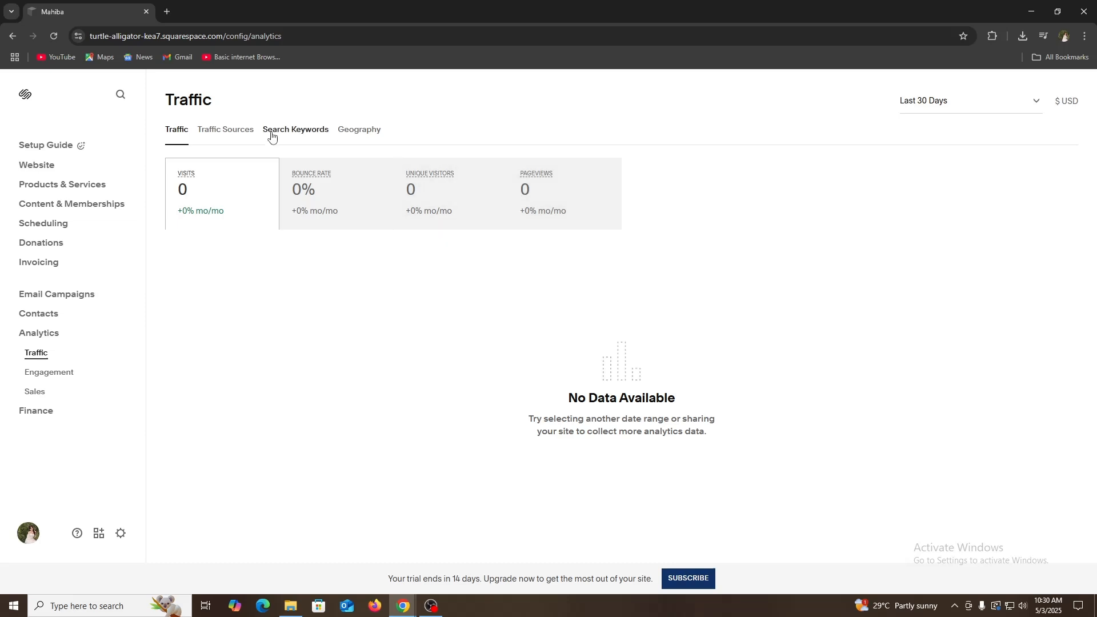
left_click(226, 138)
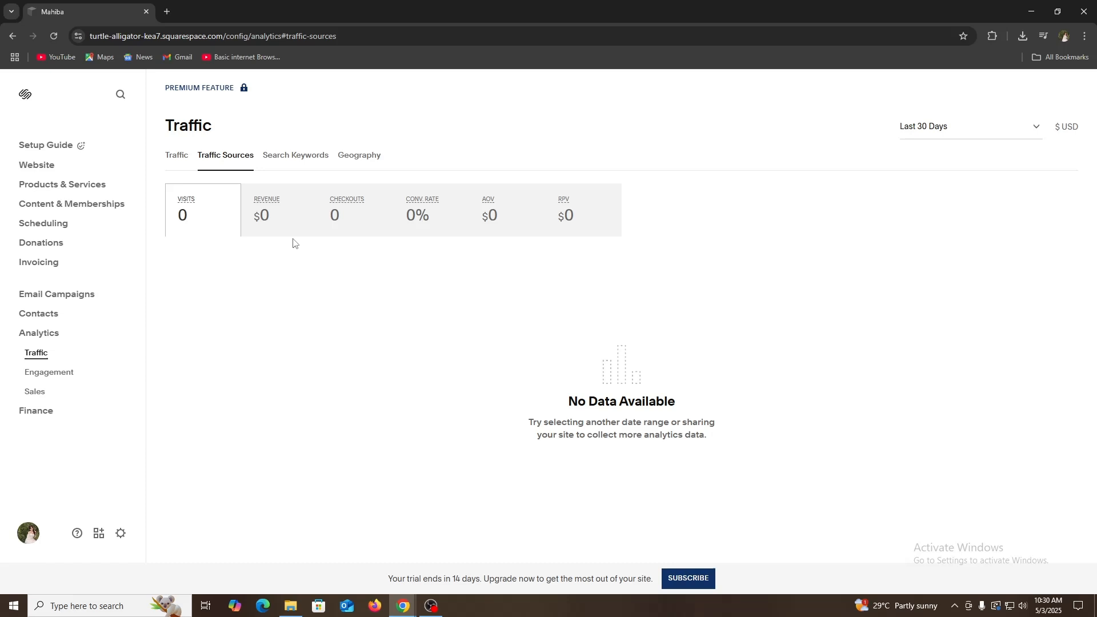
left_click(287, 227)
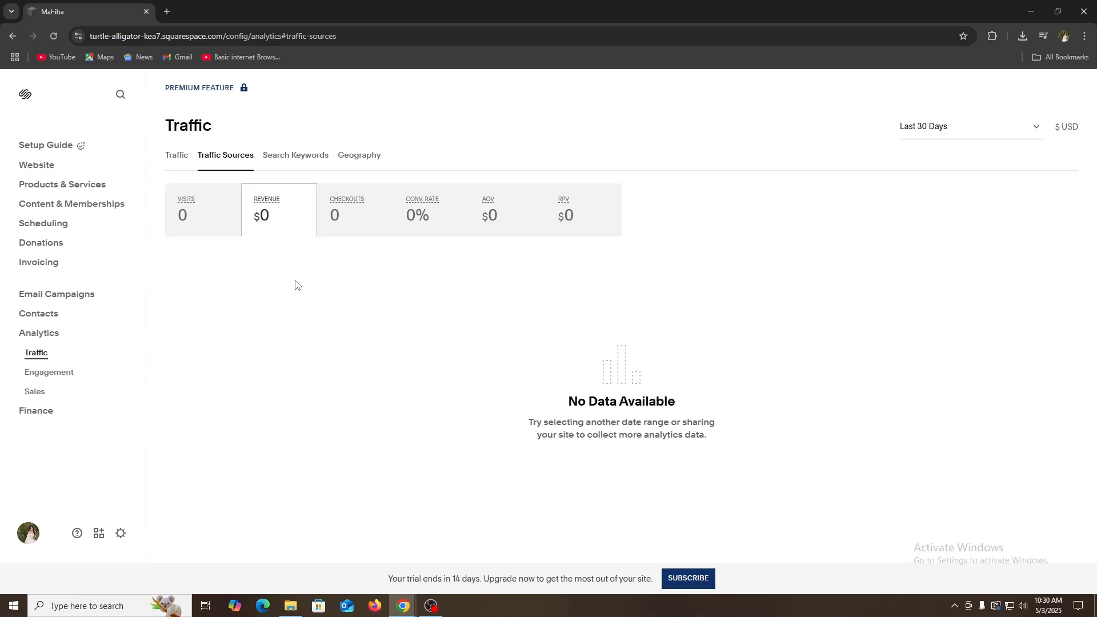
left_click(300, 160)
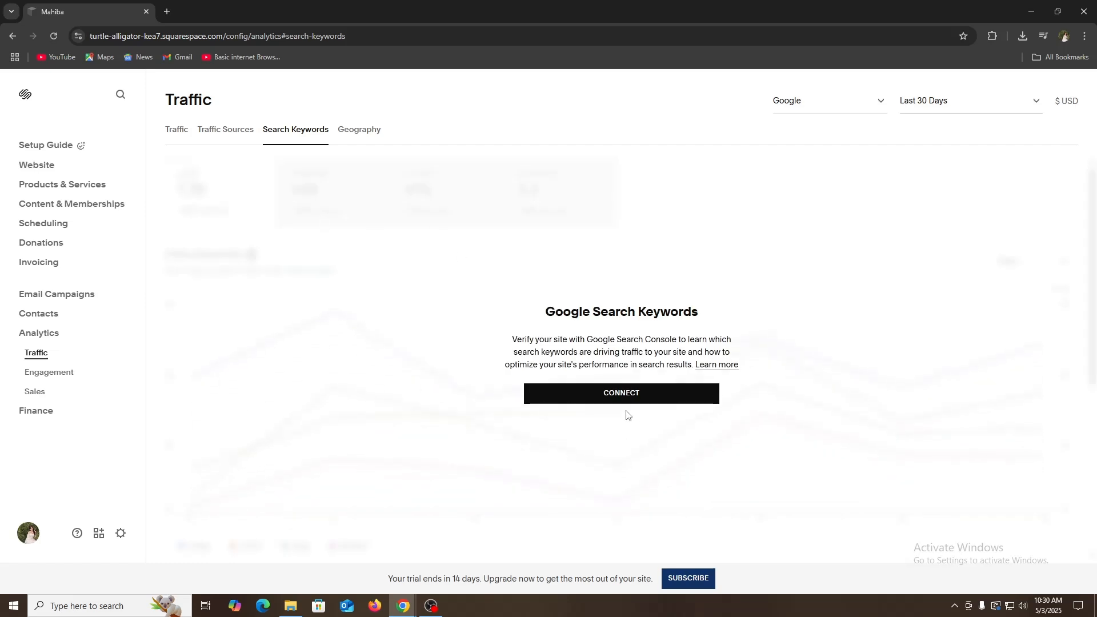
left_click(368, 137)
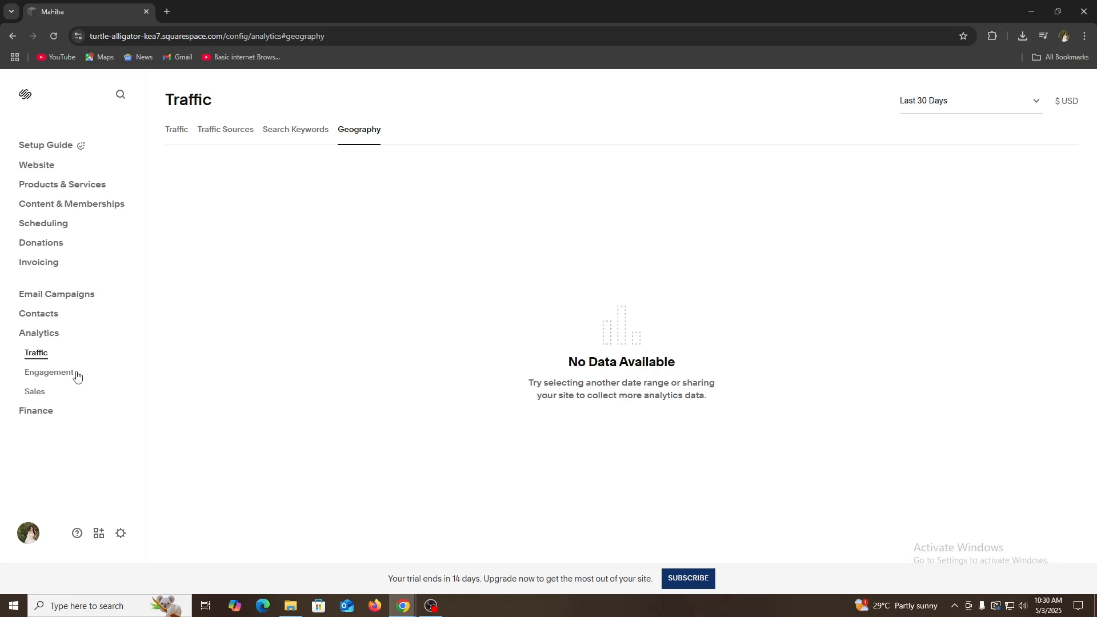
Step: View the Engagement and Sales analytics and the orders list under Finance
left_click(60, 377)
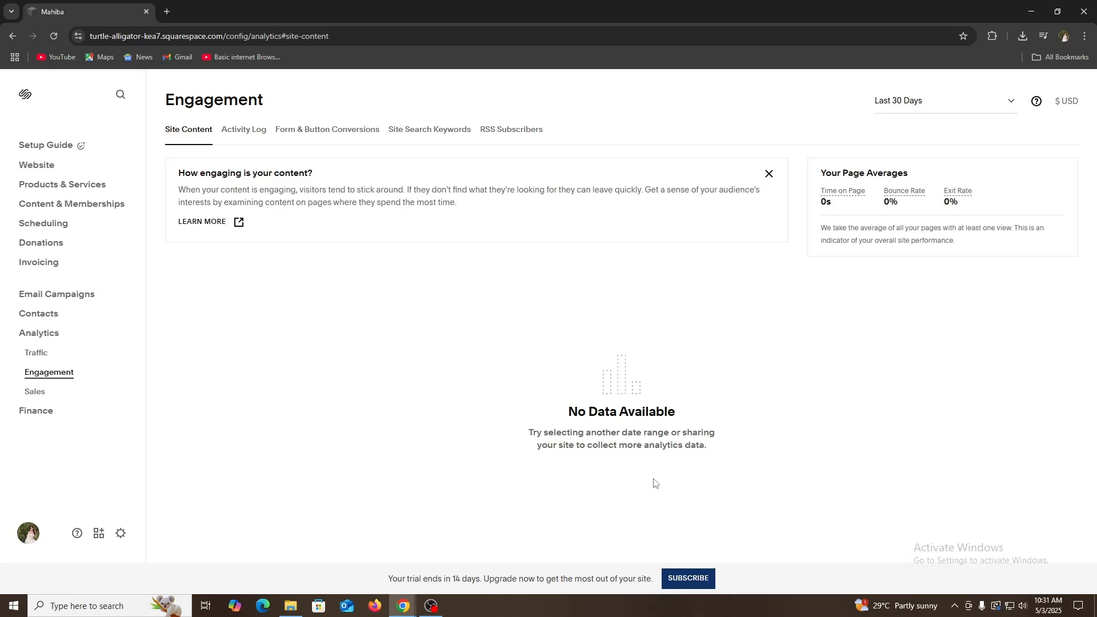
left_click(34, 392)
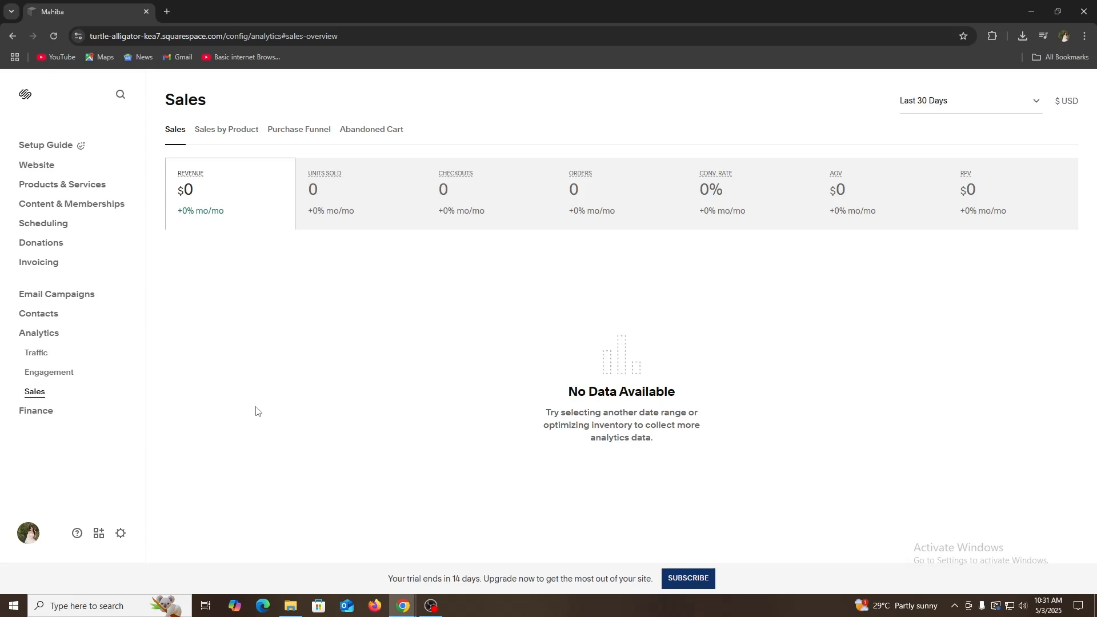
left_click(36, 413)
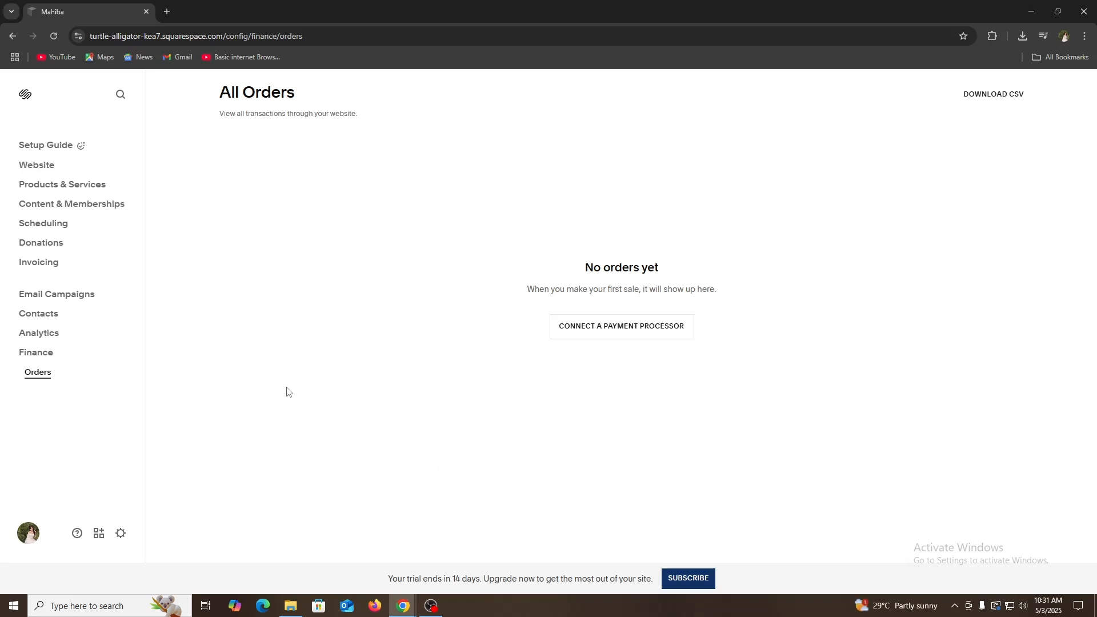
Step: Open the site settings, look at the Permissions & Ownership section, and close the settings
left_click(121, 533)
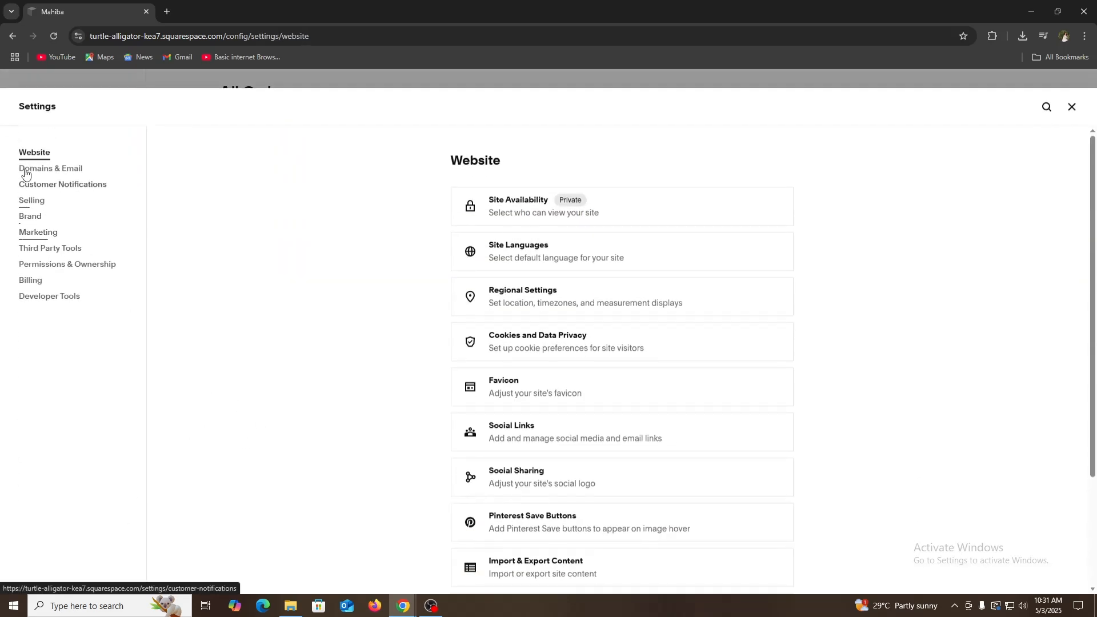
left_click(57, 274)
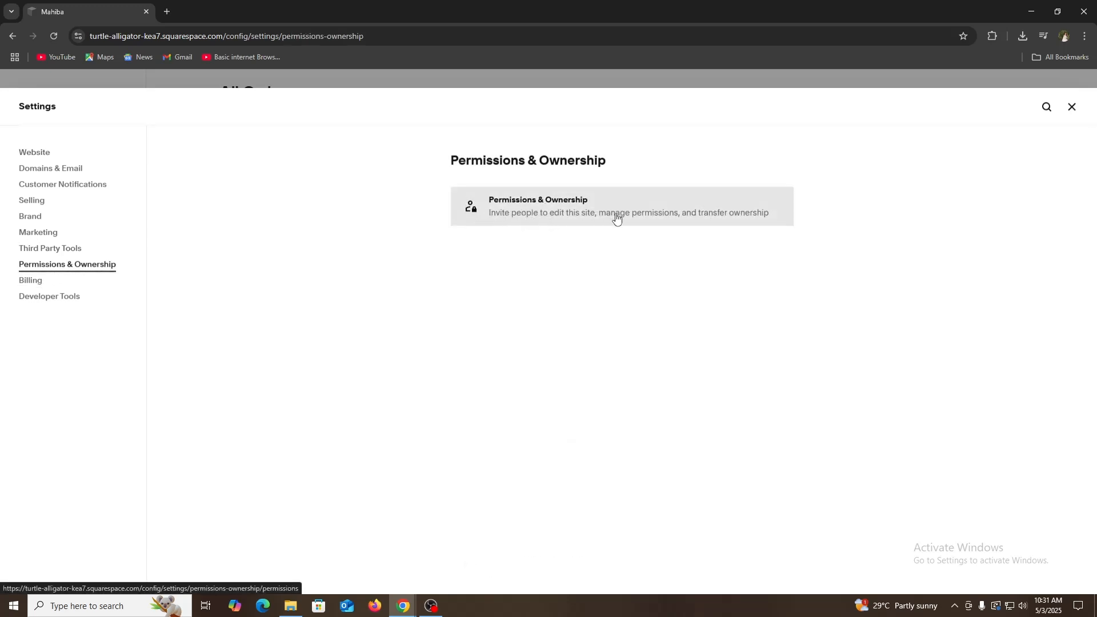
left_click(1071, 105)
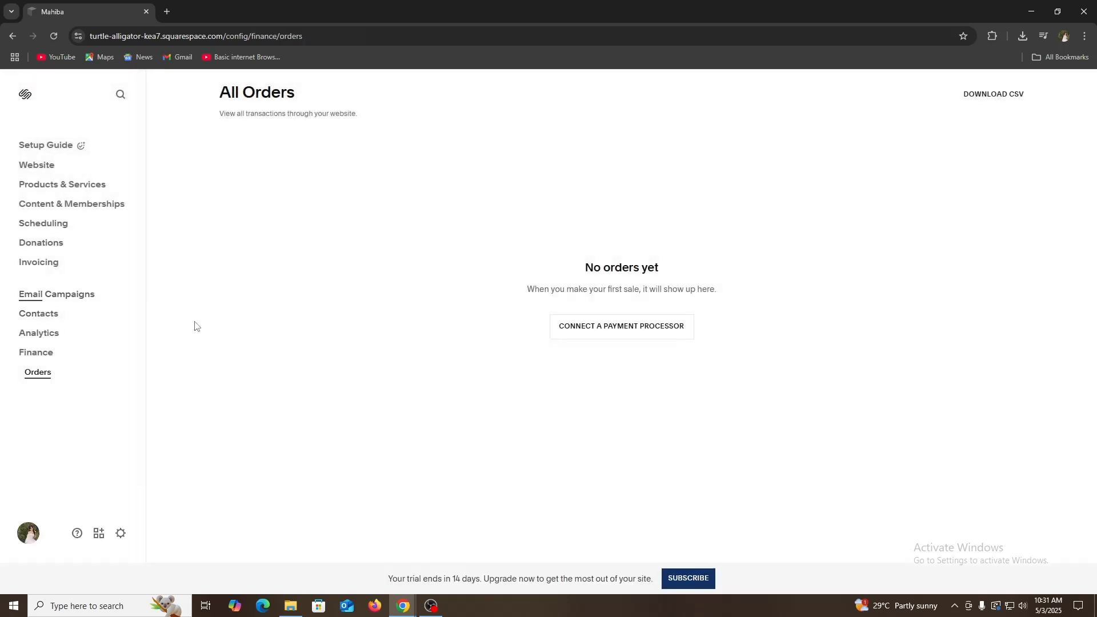